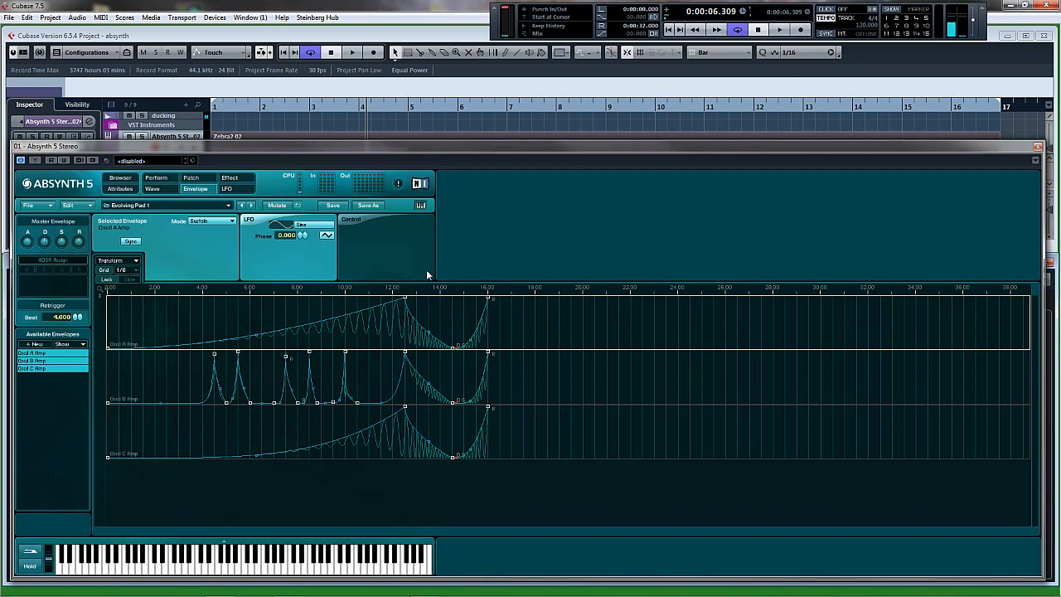
# Step: Play the evolving pad from the project start and stop to examine the three oscillator amp envelopes
pyautogui.press('Home')
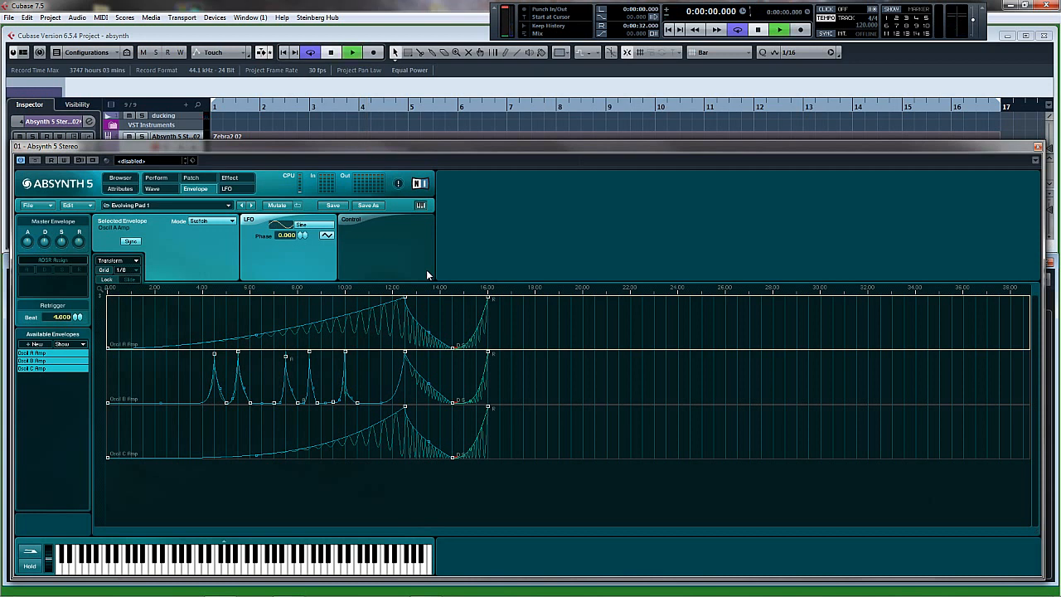
pyautogui.press('space')
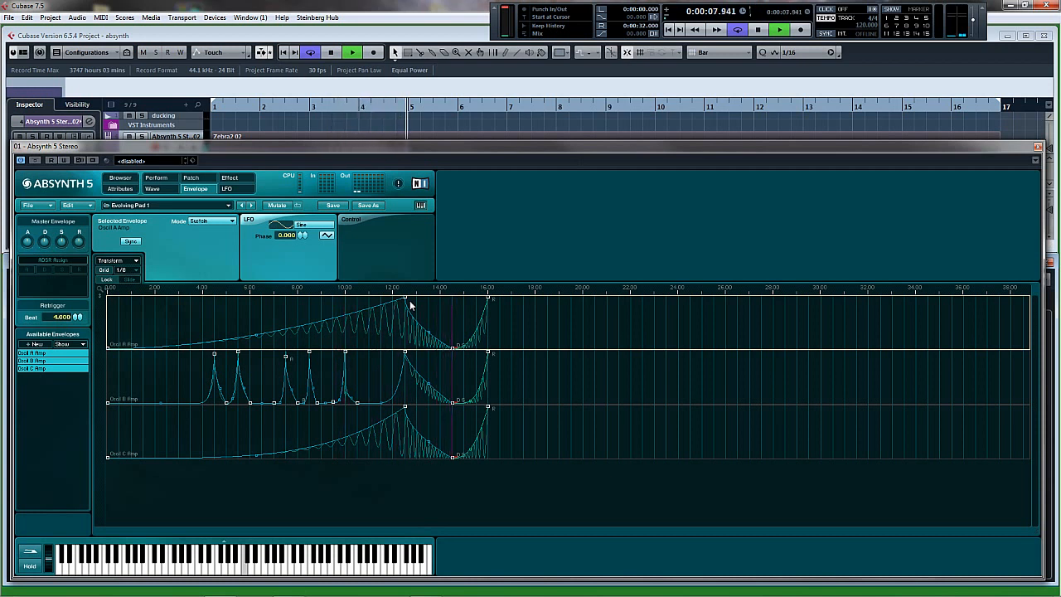
pyautogui.press('space')
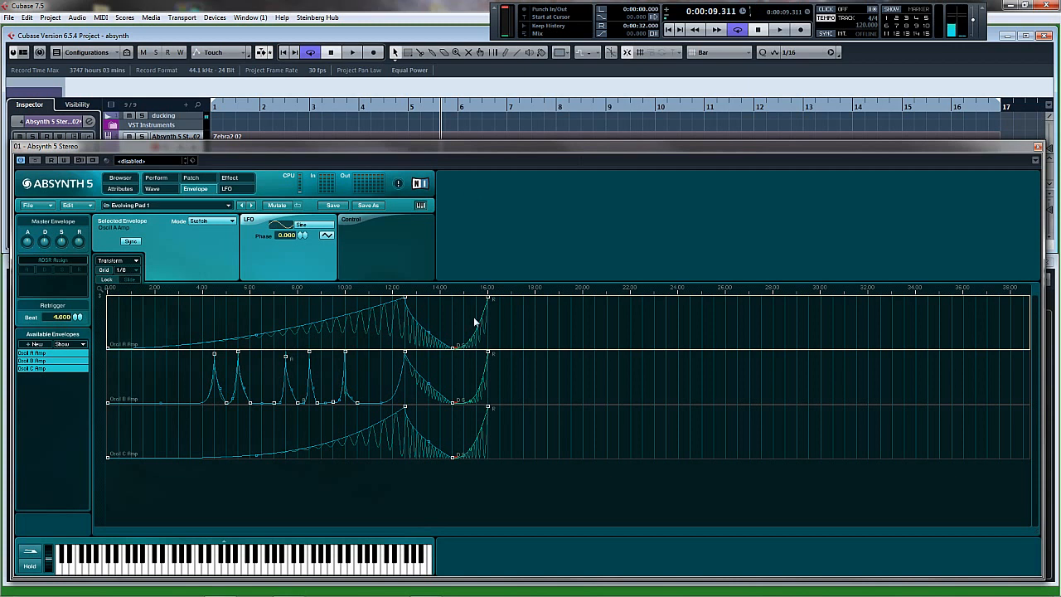
pyautogui.click(521, 381)
pyautogui.click(536, 438)
pyautogui.click(506, 325)
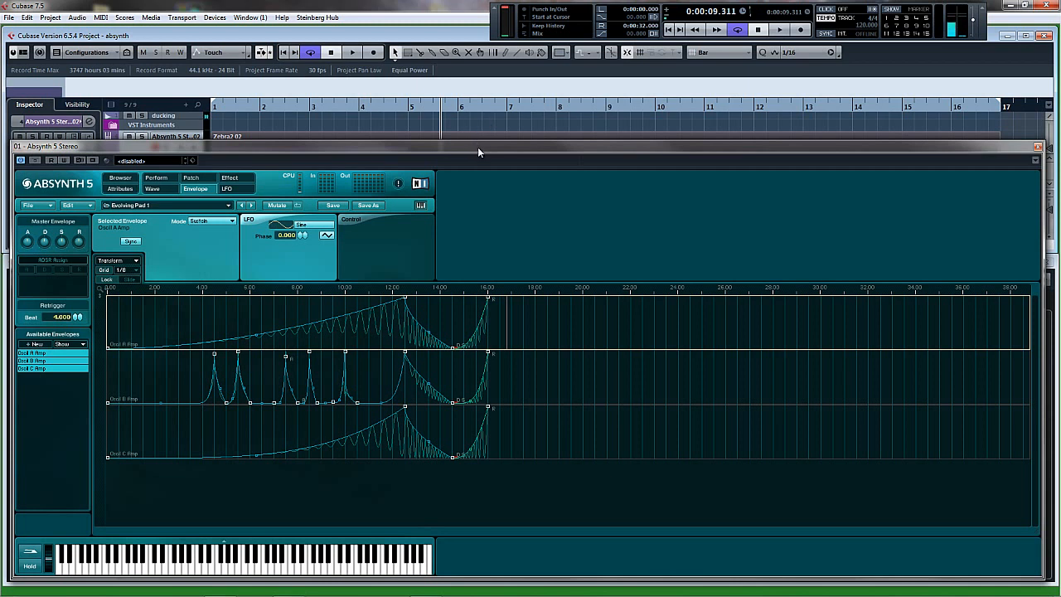
# Step: Open the Zebra2 02 part in the Key Editor and extend its C3 note to bar 17
pyautogui.moveTo(477, 148); pyautogui.dragTo(469, 164)
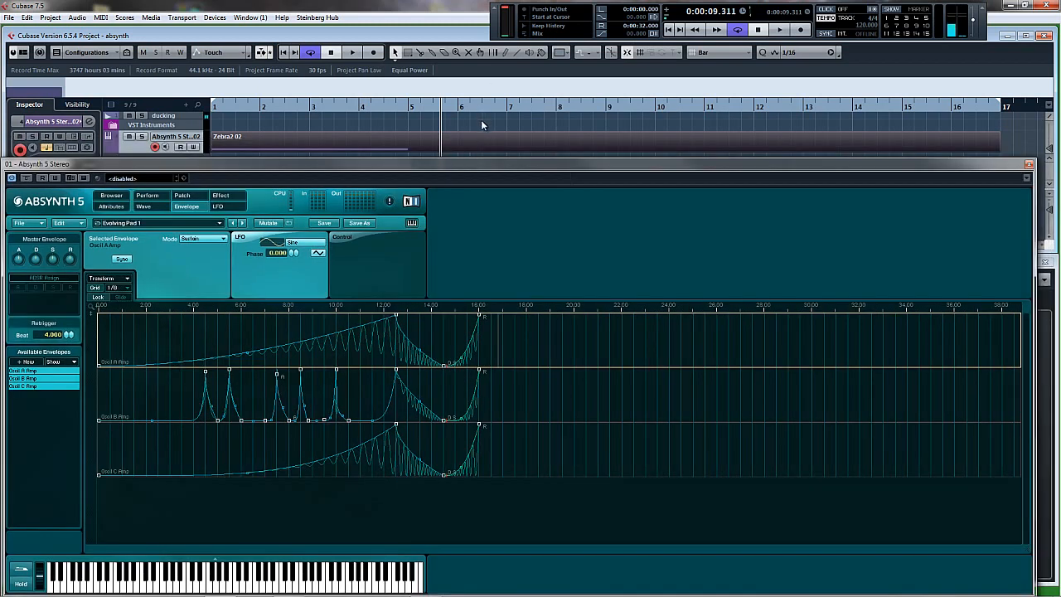
pyautogui.click(1027, 177)
pyautogui.click(945, 187)
pyautogui.click(897, 128)
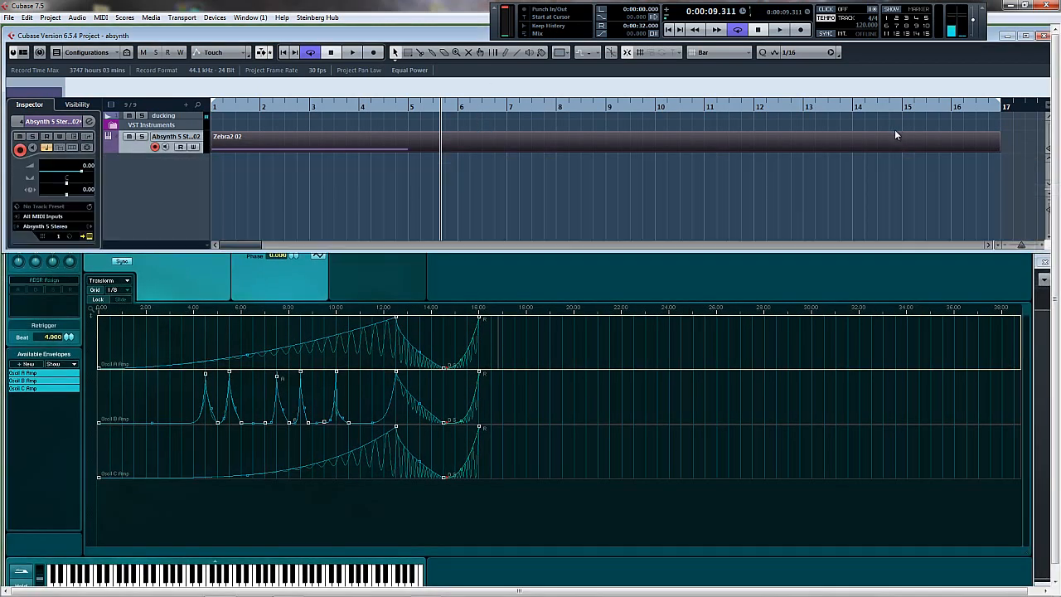
pyautogui.click(822, 146)
pyautogui.doubleClick(474, 146)
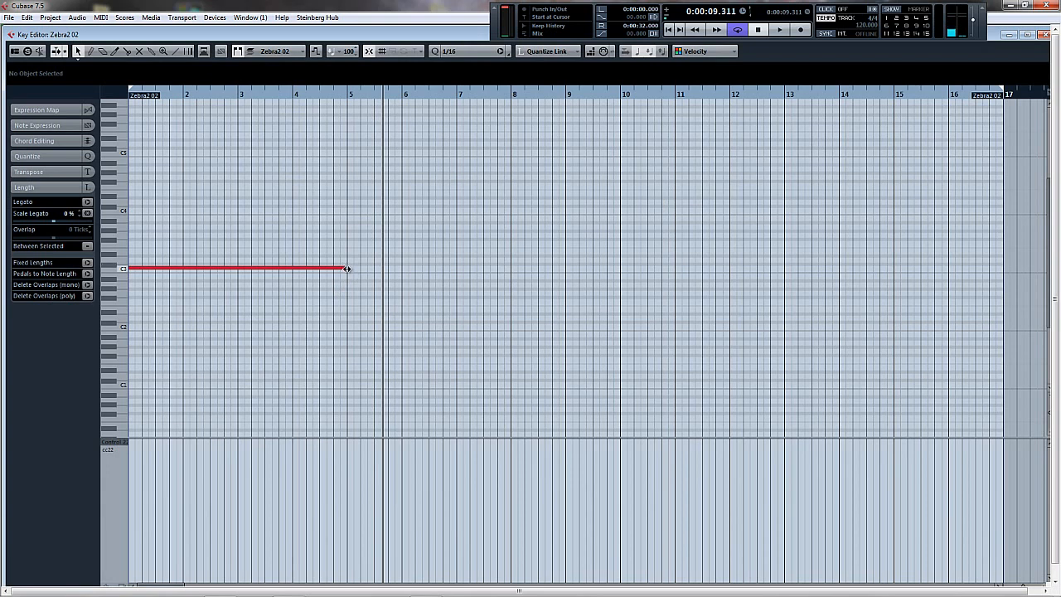
pyautogui.moveTo(348, 269); pyautogui.dragTo(1003, 286)
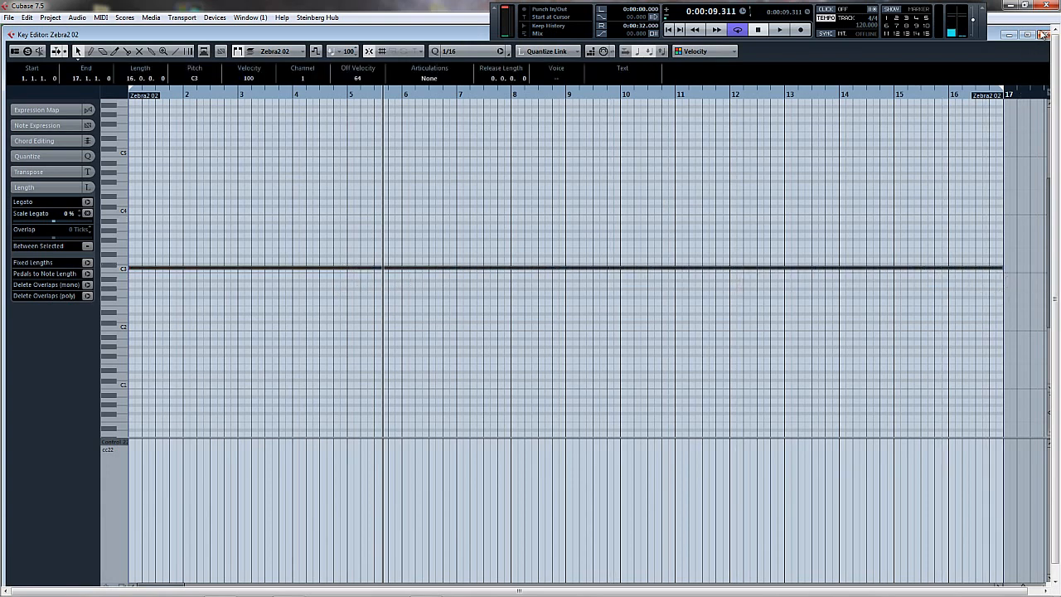
pyautogui.click(1044, 34)
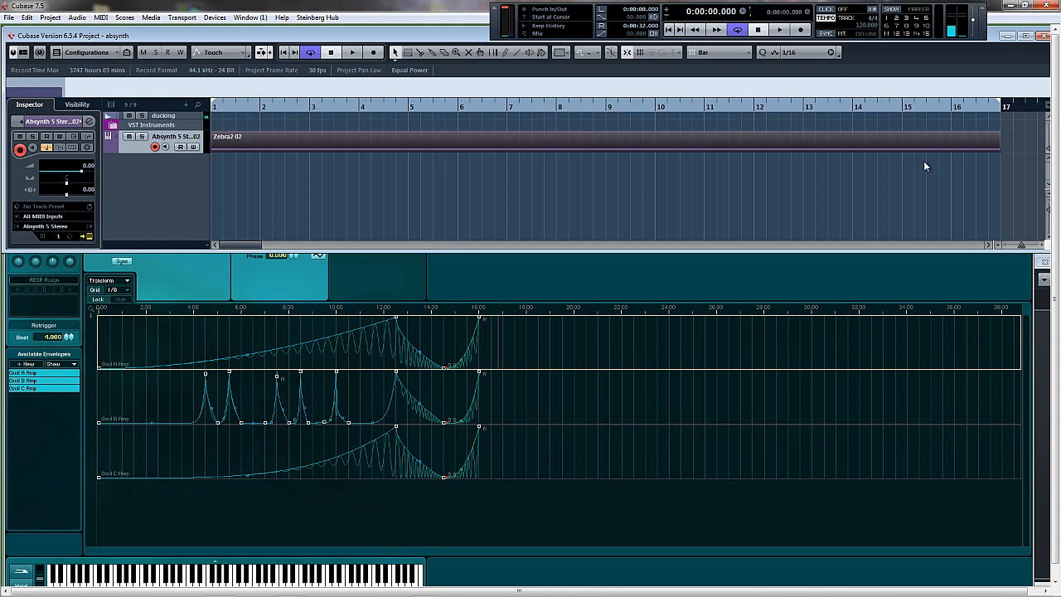
# Step: Play the extended note from the project start, stop, and return to the start
pyautogui.press('Home')
pyautogui.press('space')
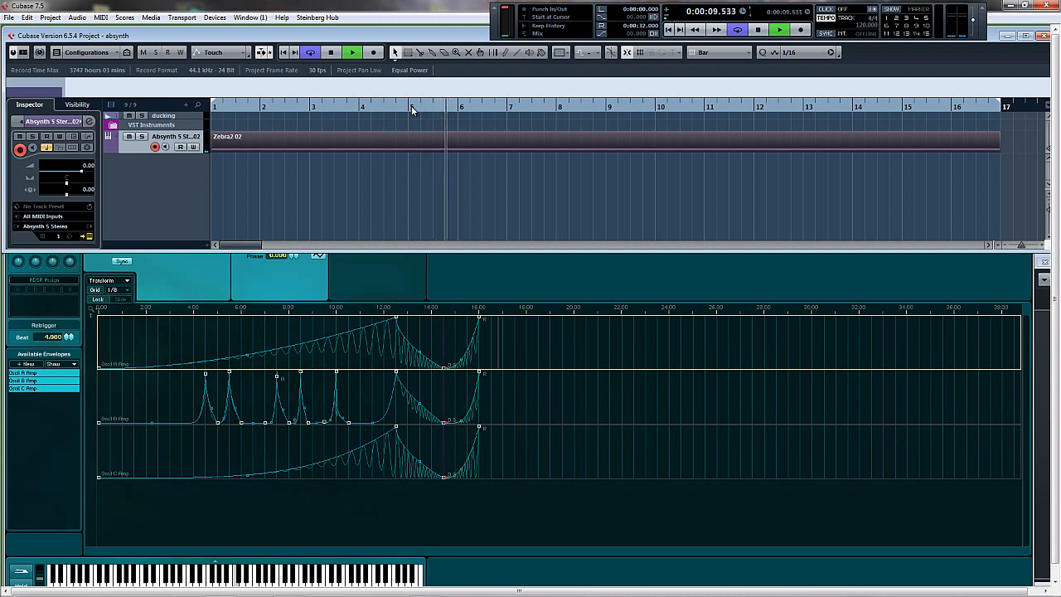
pyautogui.press('space')
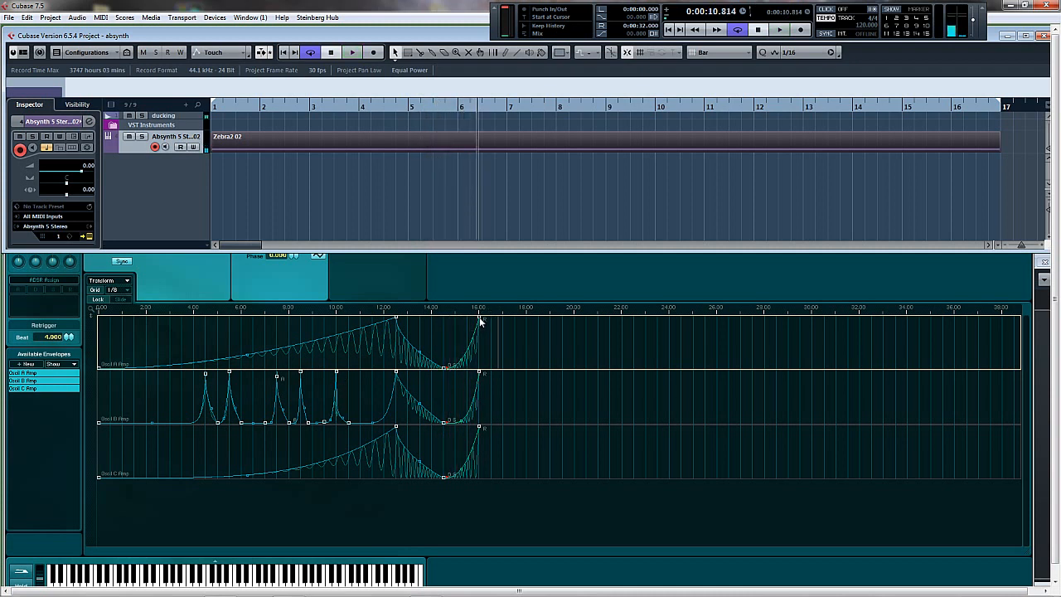
pyautogui.press('Home')
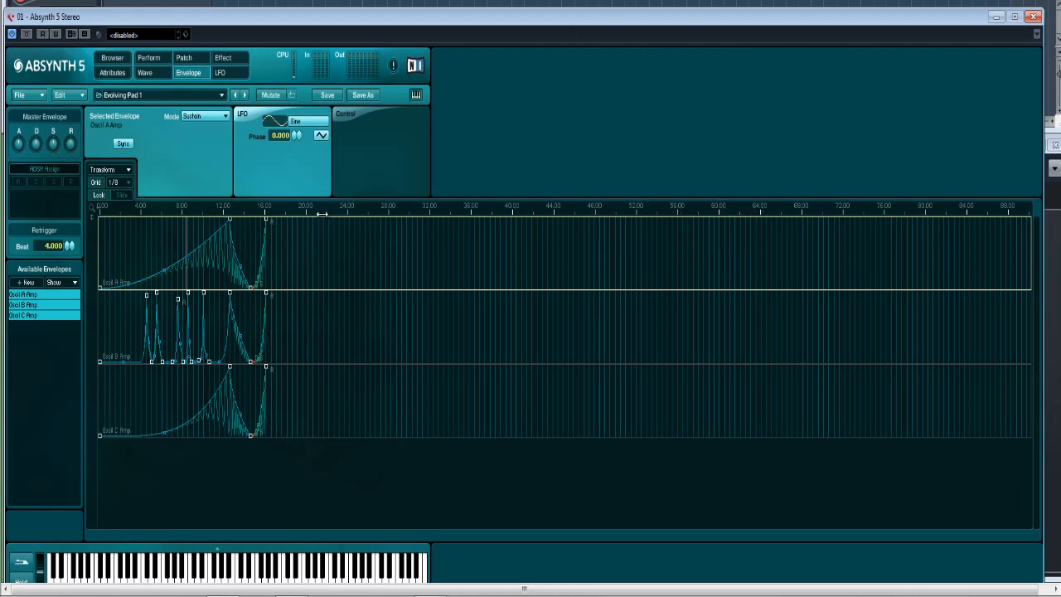
# Step: Try stretching the Oscil A Amp envelope in Lock mode, with the release breakpoint near beat 63 and the sustain breakpoint near beat 33
pyautogui.moveTo(266, 220); pyautogui.dragTo(751, 221)
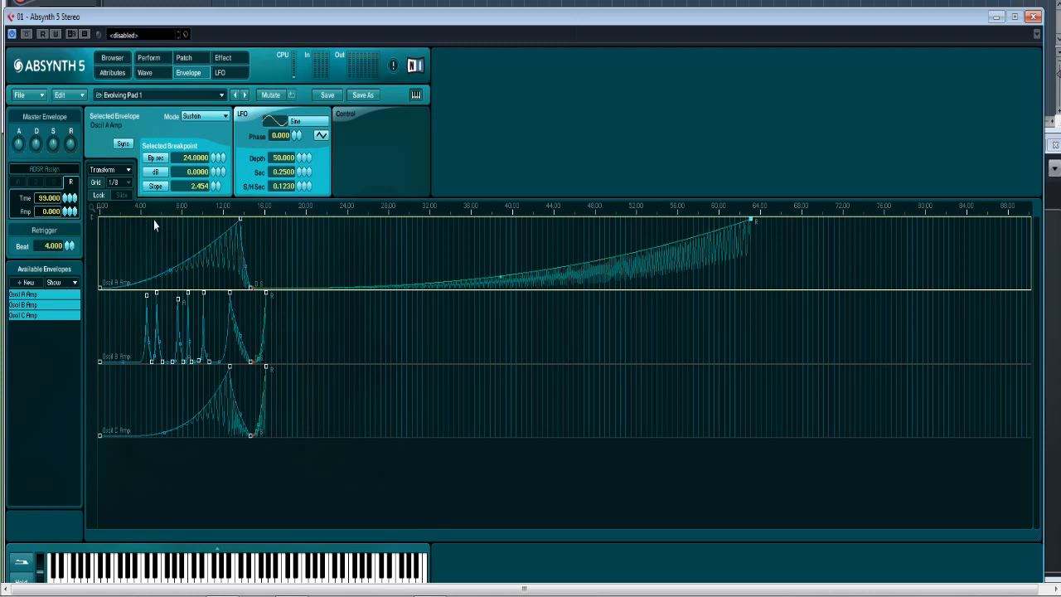
pyautogui.moveTo(240, 220); pyautogui.dragTo(250, 226)
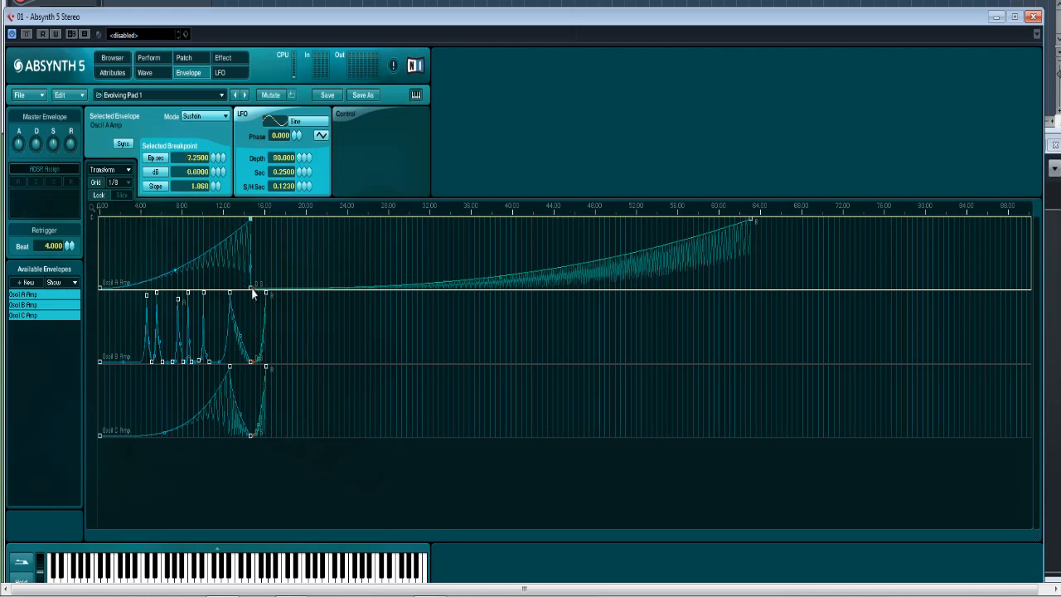
pyautogui.moveTo(253, 287); pyautogui.dragTo(444, 287)
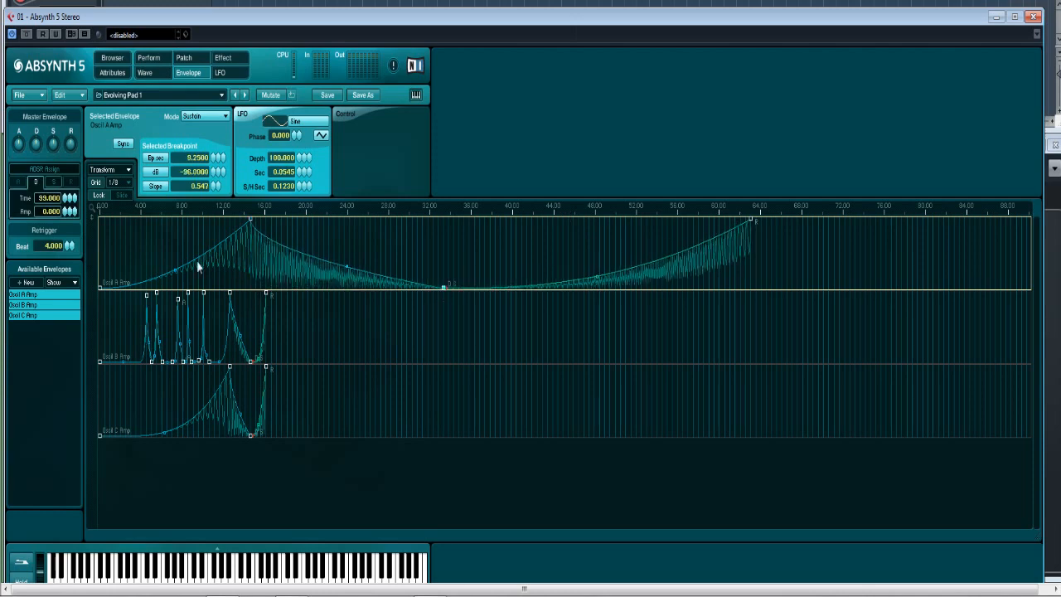
# Step: In Slide mode, move the Oscil A Amp peak breakpoint to about beat 60 and the sustain breakpoint to about beat 64
pyautogui.click(122, 196)
pyautogui.moveTo(250, 221); pyautogui.dragTo(761, 214)
pyautogui.moveTo(955, 298); pyautogui.dragTo(792, 303)
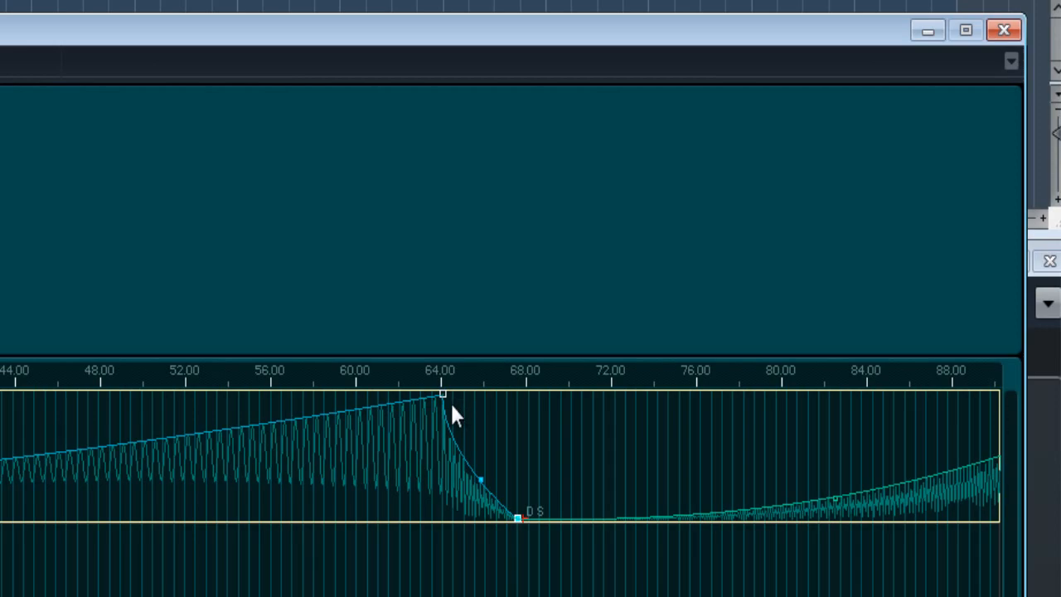
pyautogui.moveTo(444, 393); pyautogui.dragTo(374, 402)
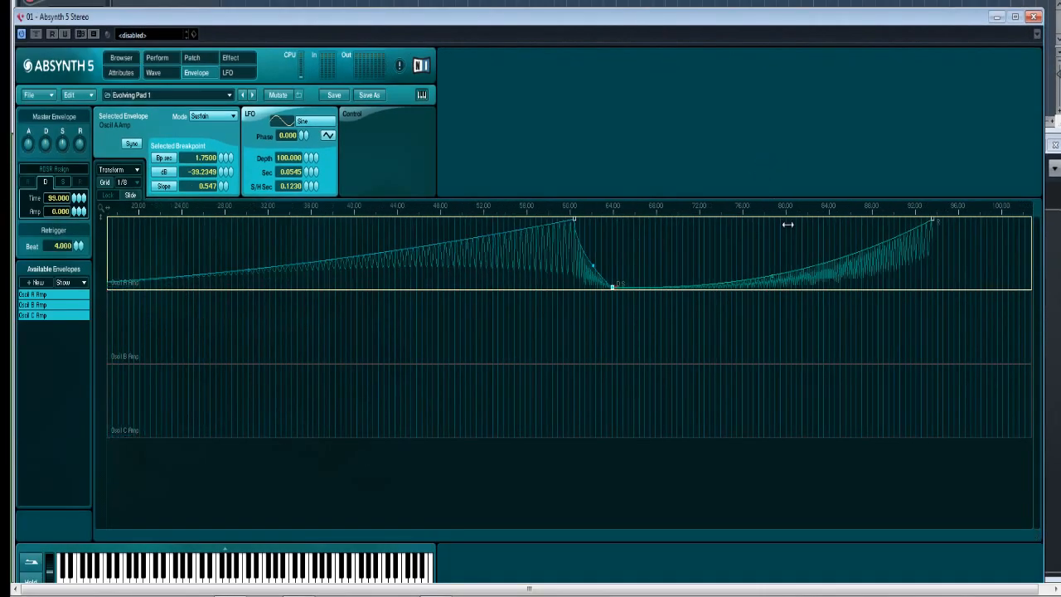
pyautogui.scroll(3, 787, 224)
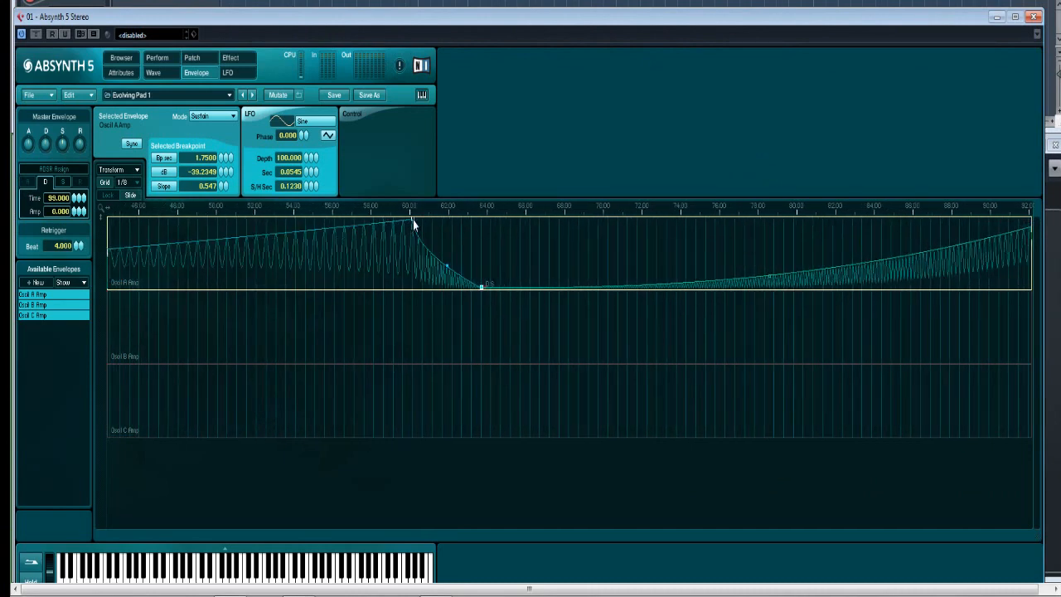
pyautogui.moveTo(414, 223)
pyautogui.mouseDown()
pyautogui.moveTo(403, 221)
pyautogui.moveTo(412, 222)
pyautogui.mouseUp()
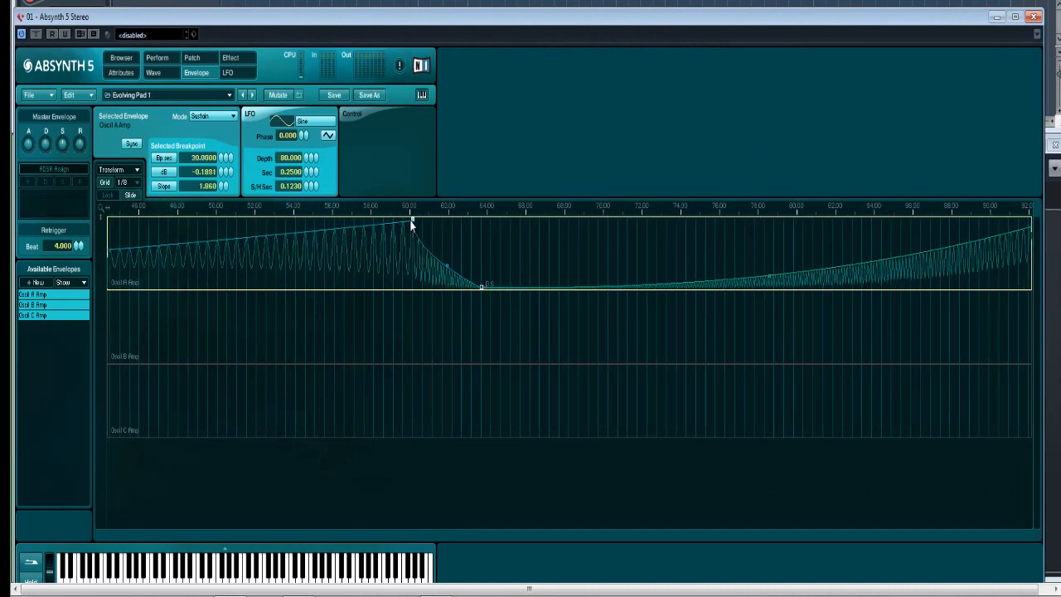
pyautogui.click(484, 287)
pyautogui.moveTo(489, 287); pyautogui.dragTo(490, 289)
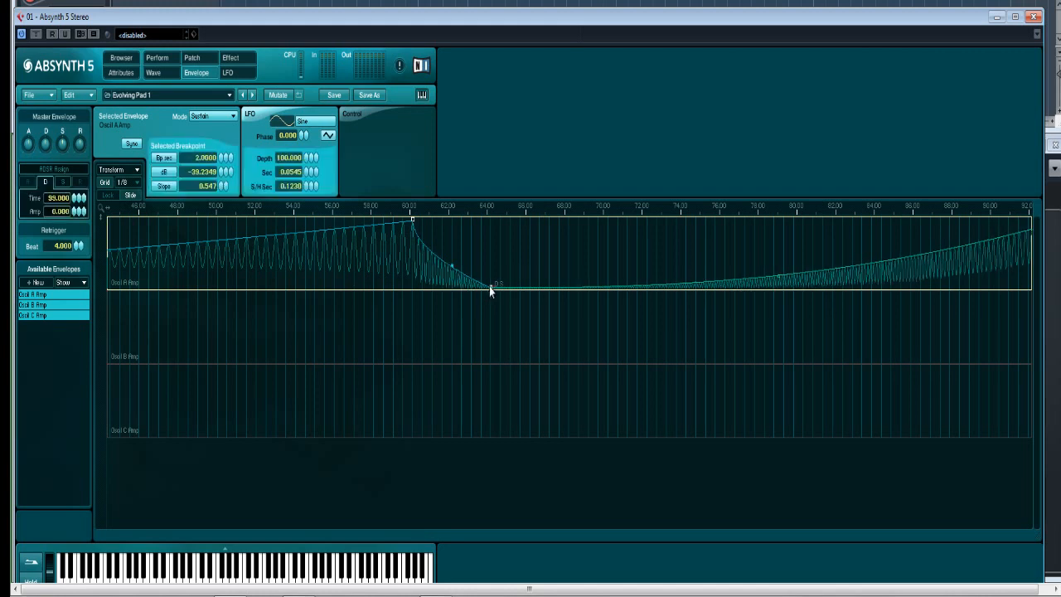
# Step: Switch back to Lock mode and move the Oscil A Amp release breakpoint to about beat 68
pyautogui.click(108, 196)
pyautogui.moveTo(898, 209); pyautogui.dragTo(890, 126)
pyautogui.moveTo(662, 222); pyautogui.dragTo(505, 224)
pyautogui.moveTo(432, 209); pyautogui.dragTo(593, 288)
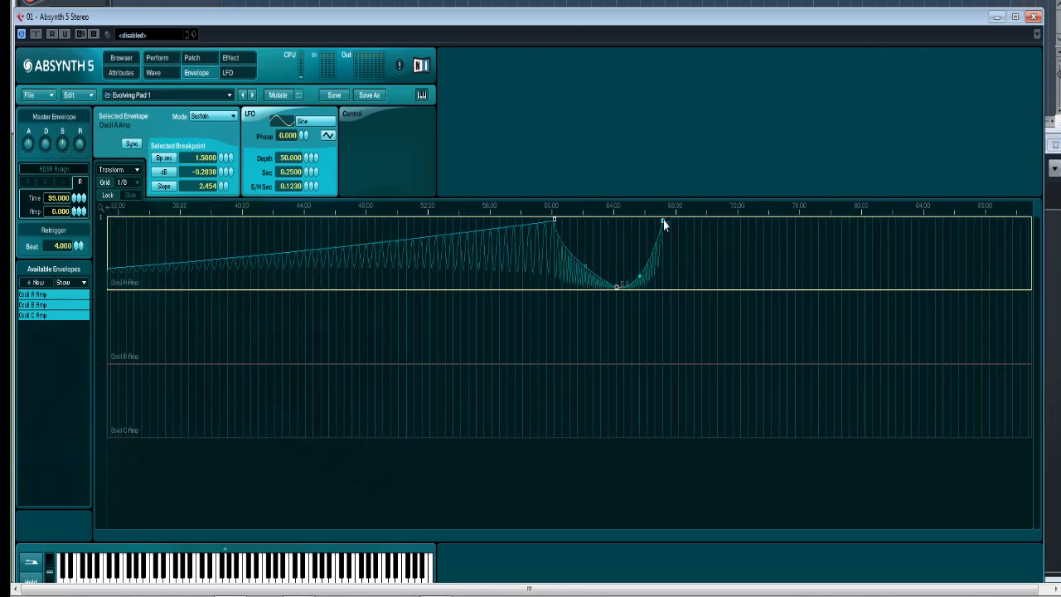
pyautogui.moveTo(663, 221); pyautogui.dragTo(674, 222)
pyautogui.moveTo(123, 210); pyautogui.dragTo(427, 204)
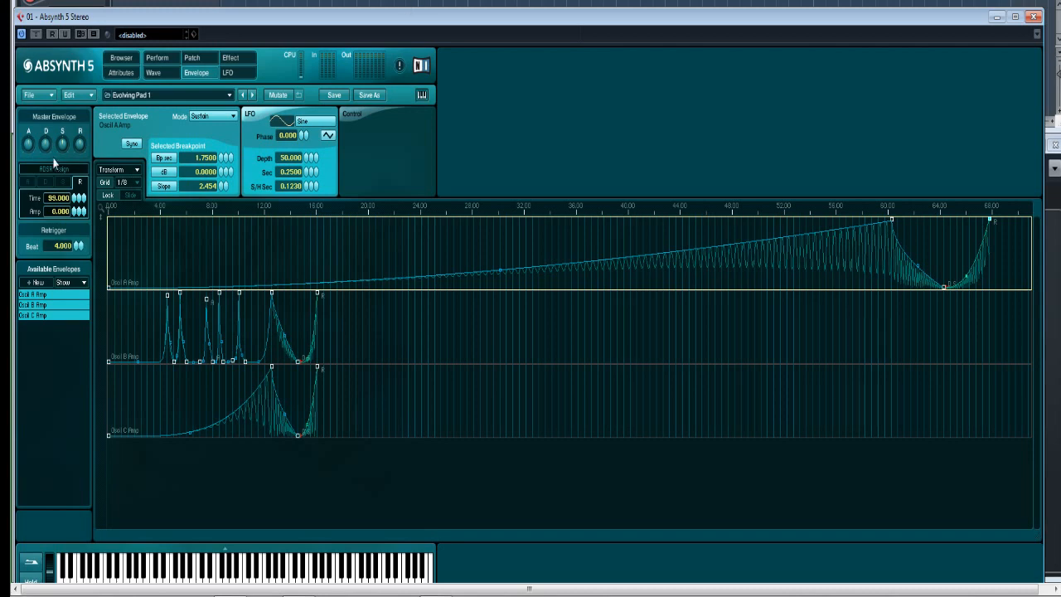
# Step: Compare the Oscil B and C Amp envelopes, return to Oscil A Amp alone, and audition the stretched envelope
pyautogui.click(48, 304)
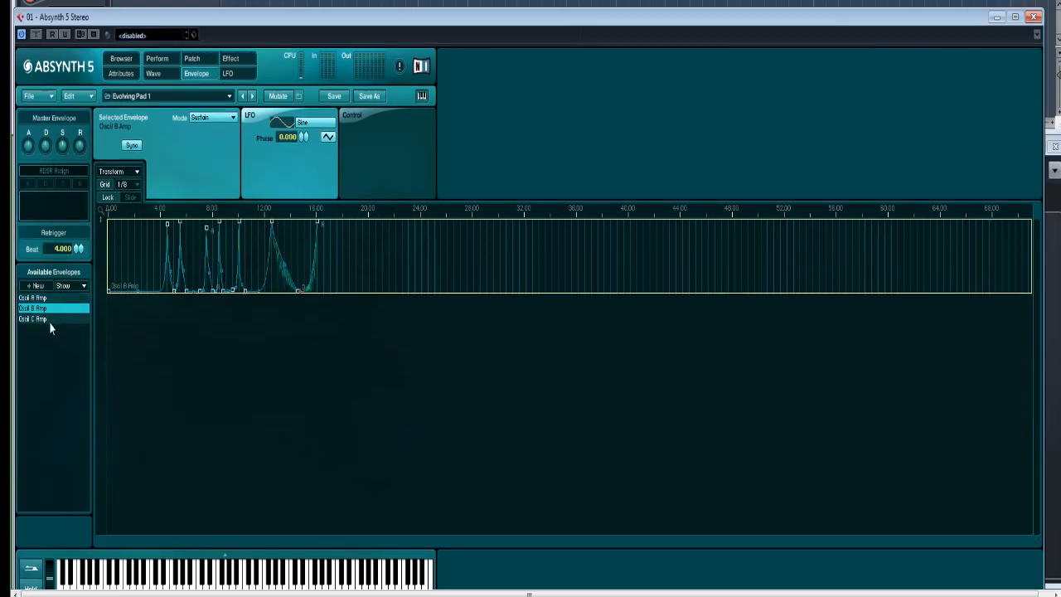
pyautogui.click(48, 315)
pyautogui.click(52, 294)
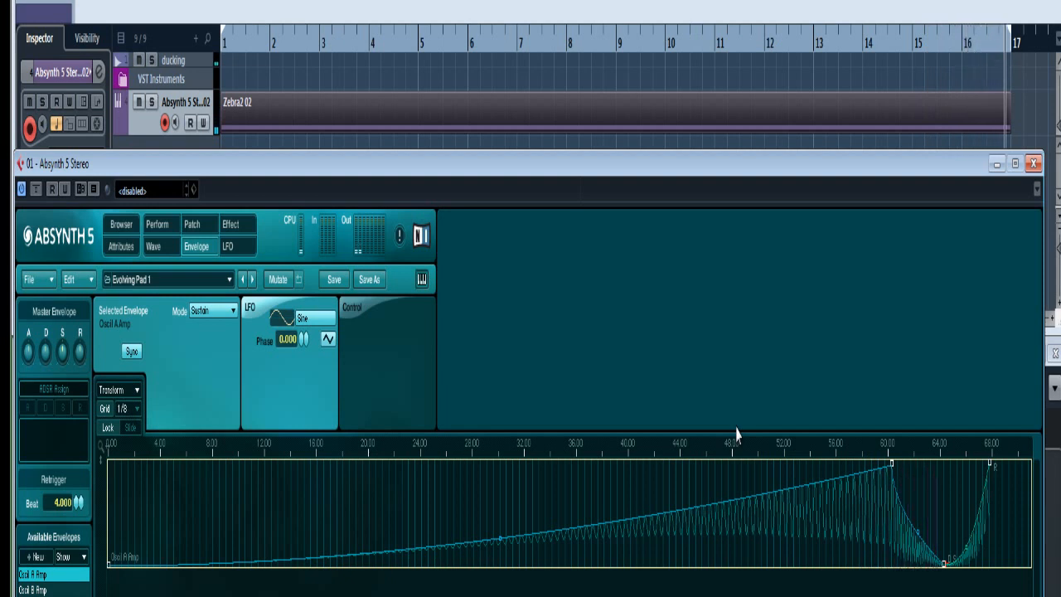
pyautogui.press('space')
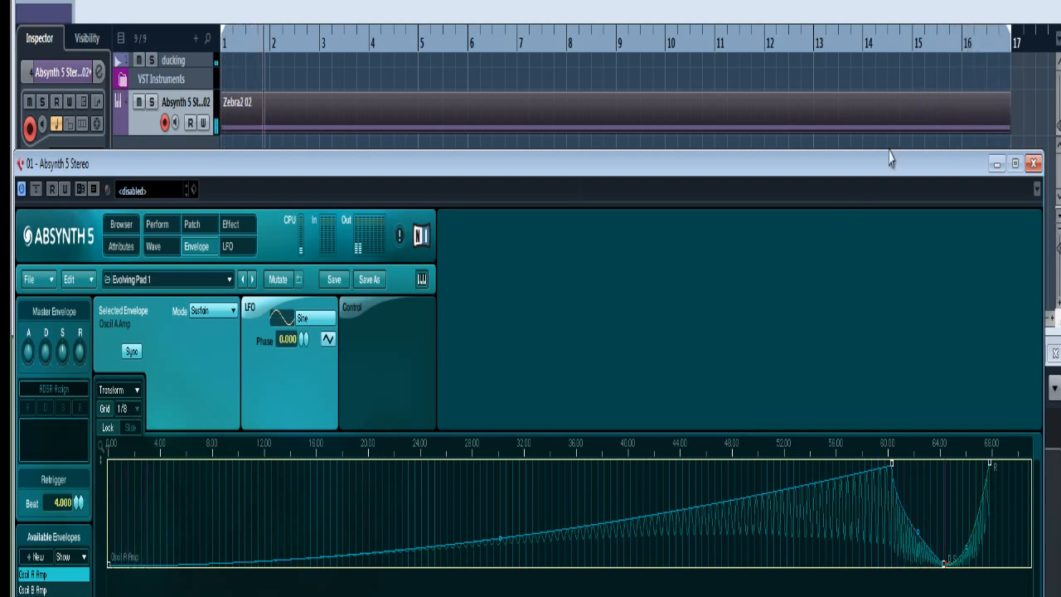
pyautogui.press('KP_Decimal')
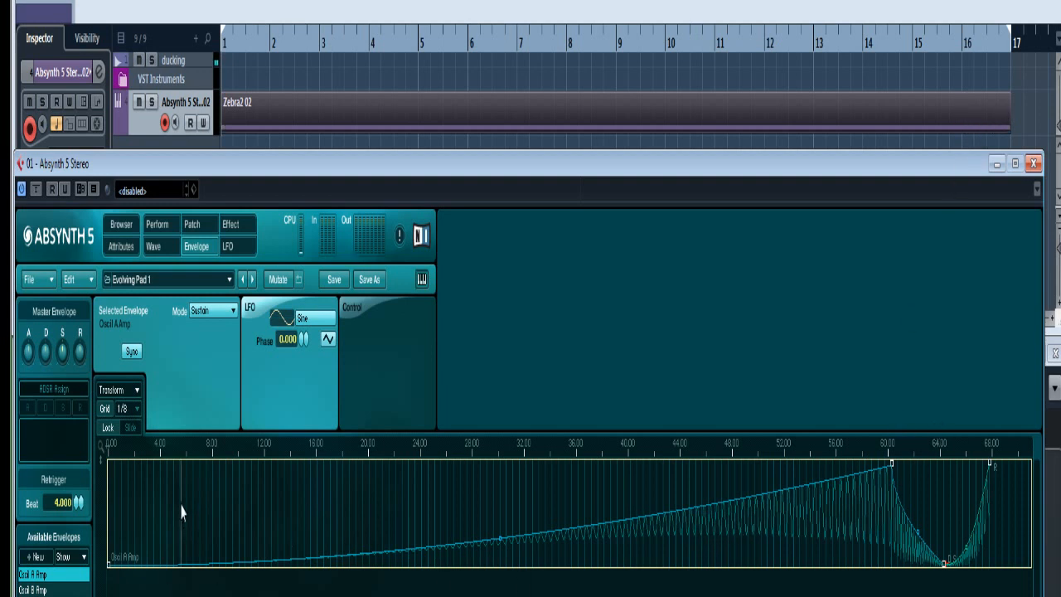
# Step: Copy the Oscil A Amp envelope and paste it onto the Oscil C Amp envelope
pyautogui.click(89, 279)
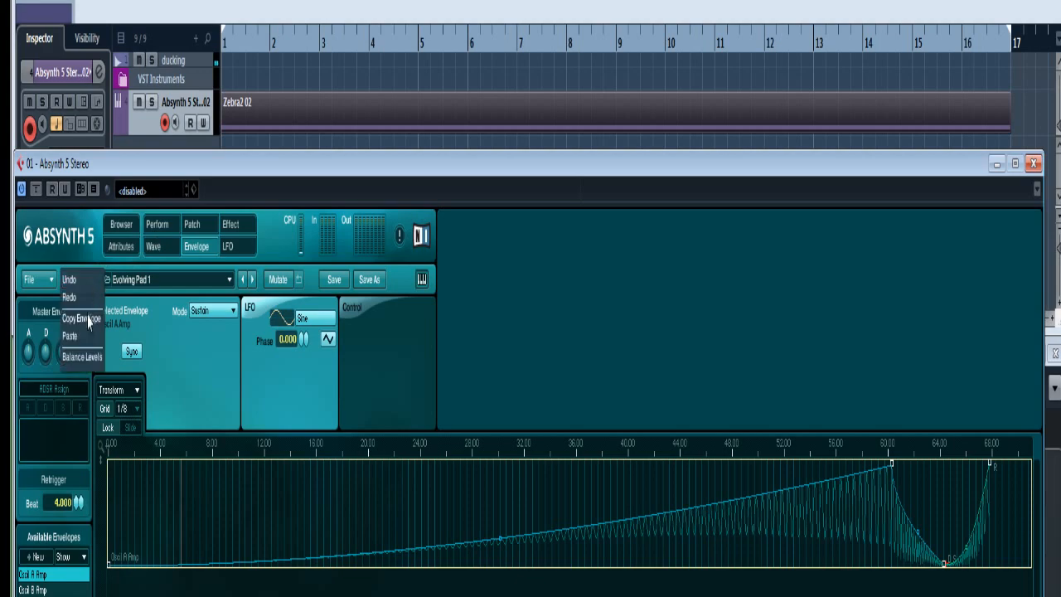
pyautogui.click(83, 319)
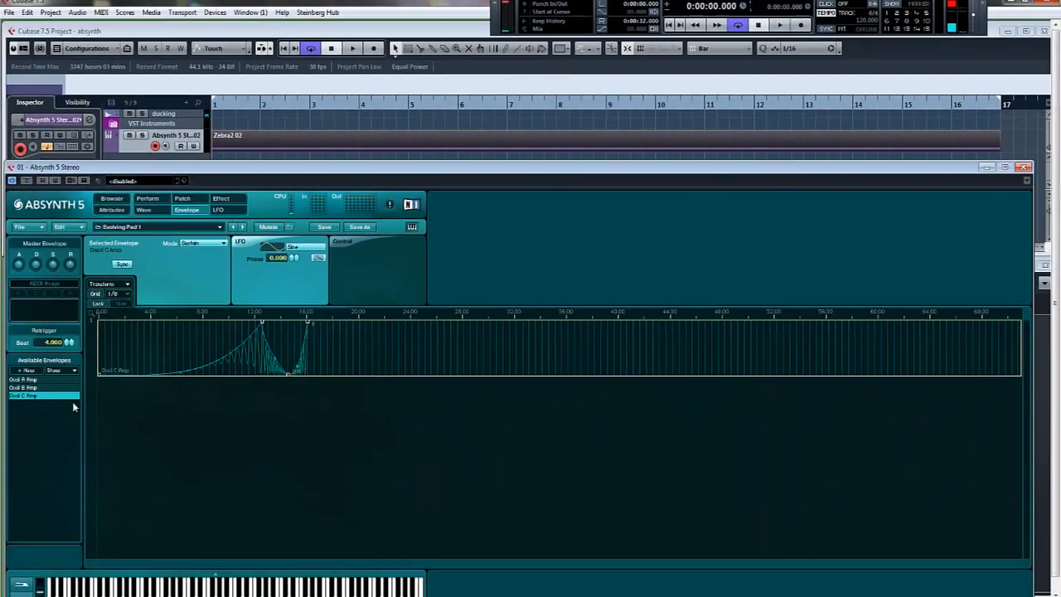
pyautogui.click(80, 226)
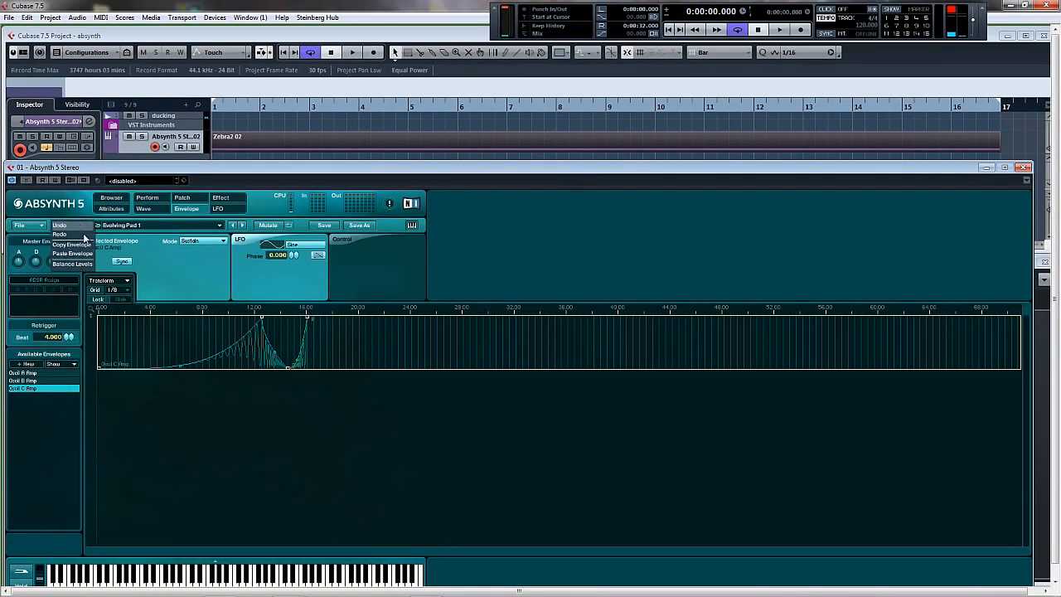
pyautogui.click(87, 257)
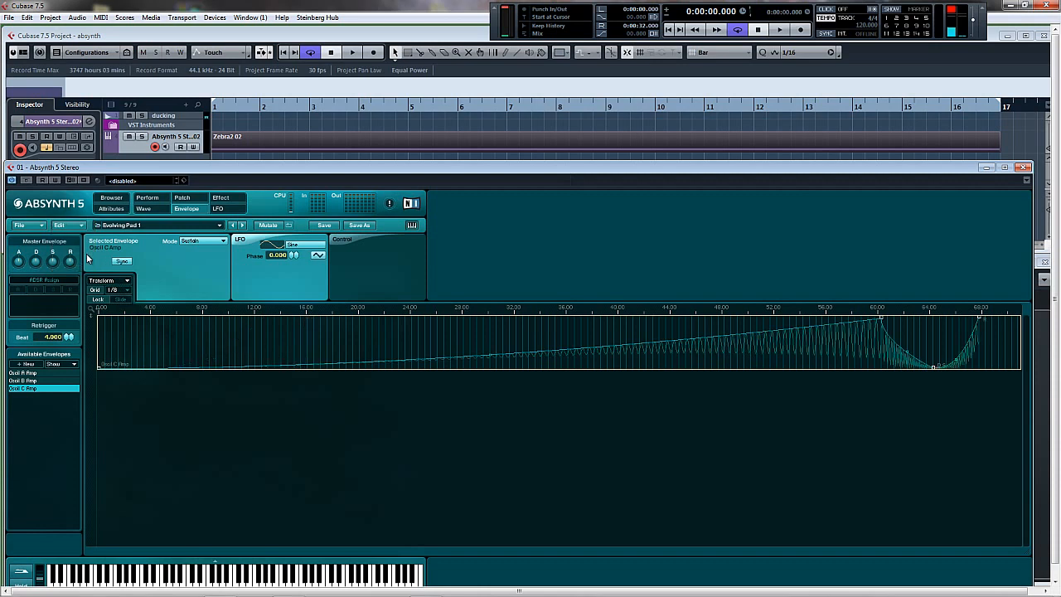
# Step: Display all three amp envelopes together and set the Oscil B Amp envelope's mode to Loop
pyautogui.keyDown('ctrl'); pyautogui.click(39, 381); pyautogui.keyUp('ctrl')
pyautogui.keyDown('ctrl'); pyautogui.click(39, 374); pyautogui.keyUp('ctrl')
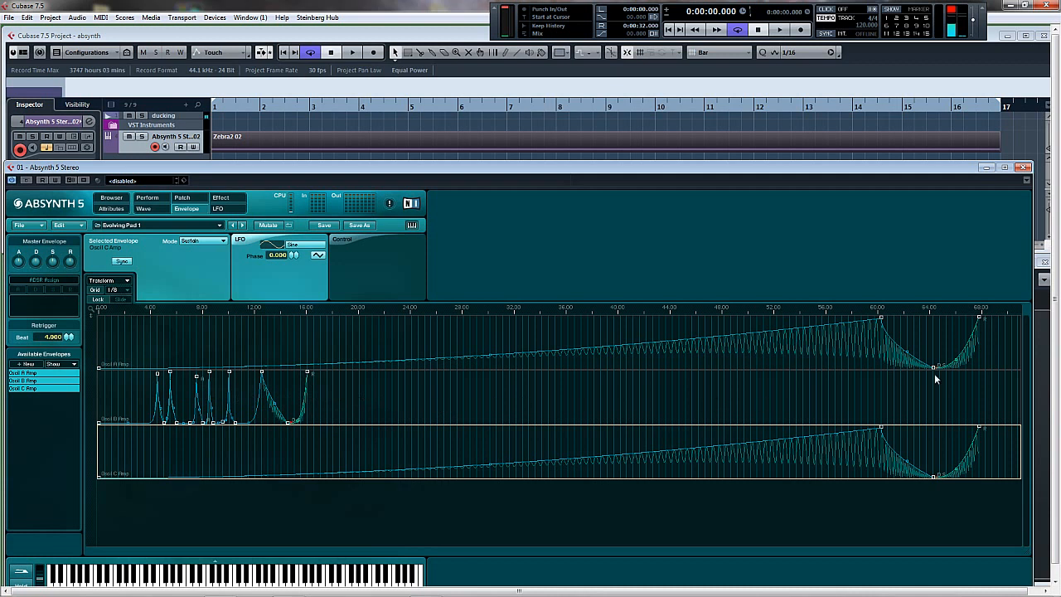
pyautogui.click(332, 411)
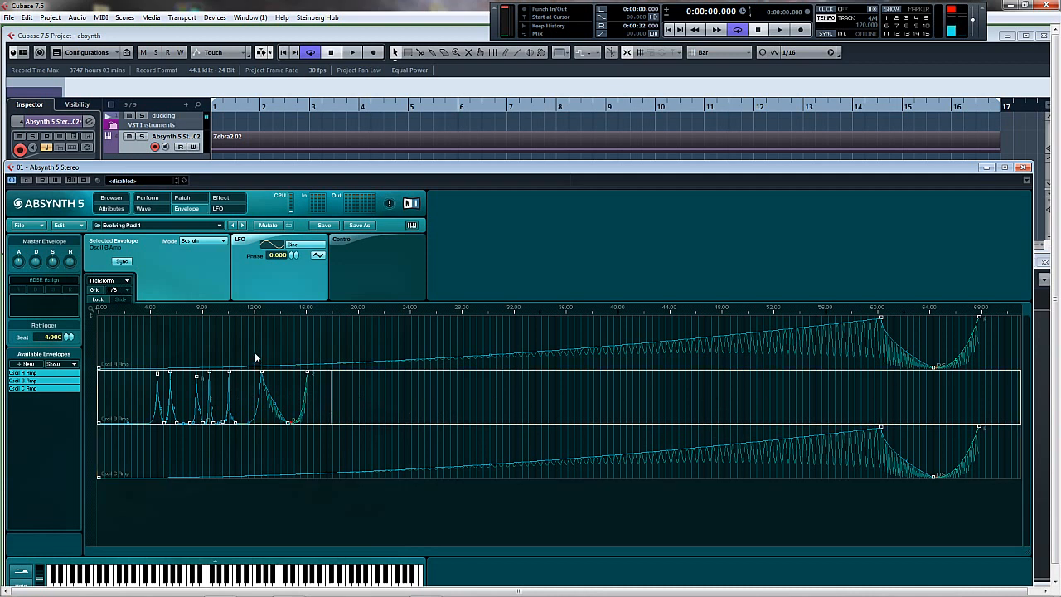
pyautogui.click(195, 242)
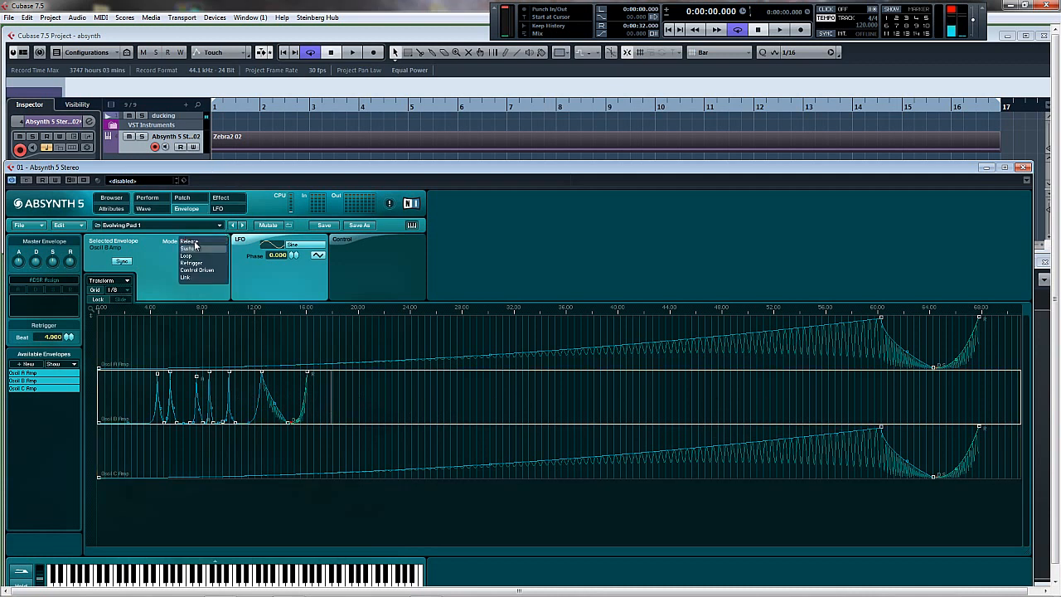
pyautogui.click(194, 255)
# Step: Play the patch with the looping Oscil B Amp envelope, stop, and return to the project start
pyautogui.press('space')
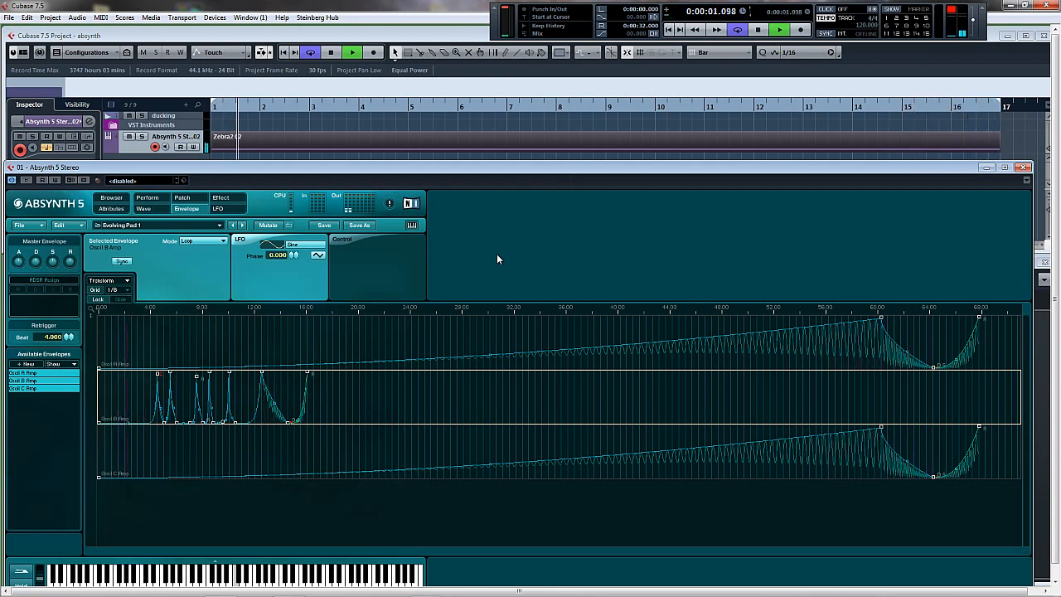
pyautogui.press('space')
pyautogui.click(669, 30)
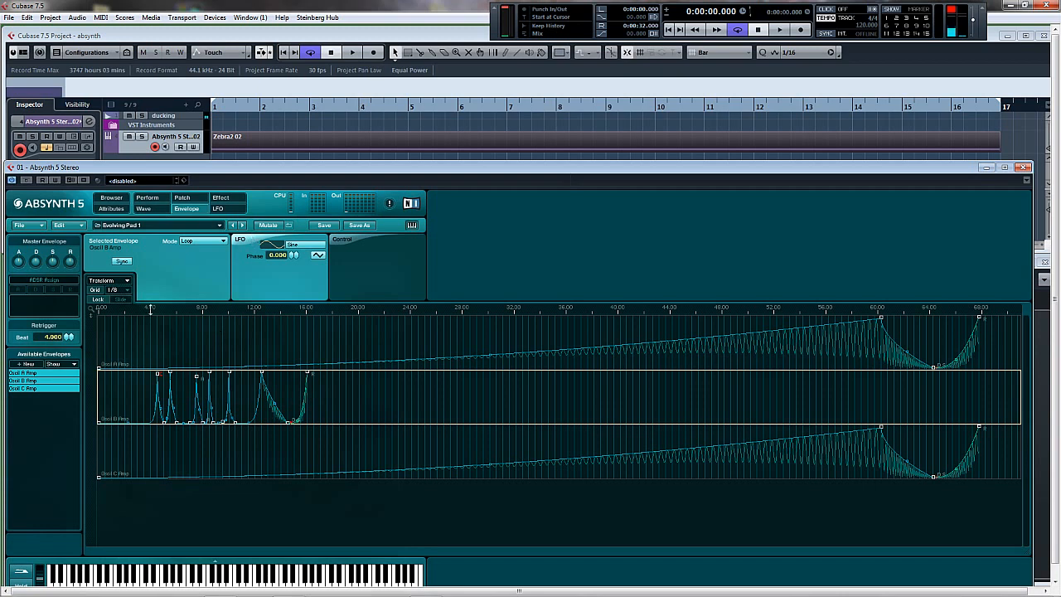
# Step: Review the oscillator patch layout and the Multitap effect's channel input levels, then return to the envelopes
pyautogui.click(183, 199)
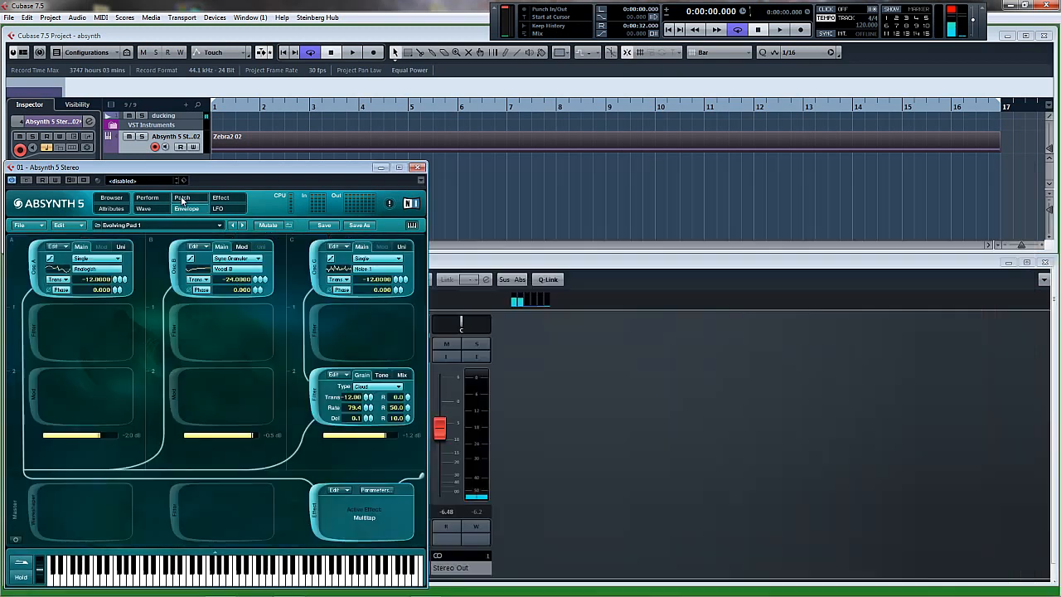
pyautogui.moveTo(232, 174)
pyautogui.mouseDown()
pyautogui.moveTo(251, 142)
pyautogui.moveTo(243, 168)
pyautogui.mouseUp()
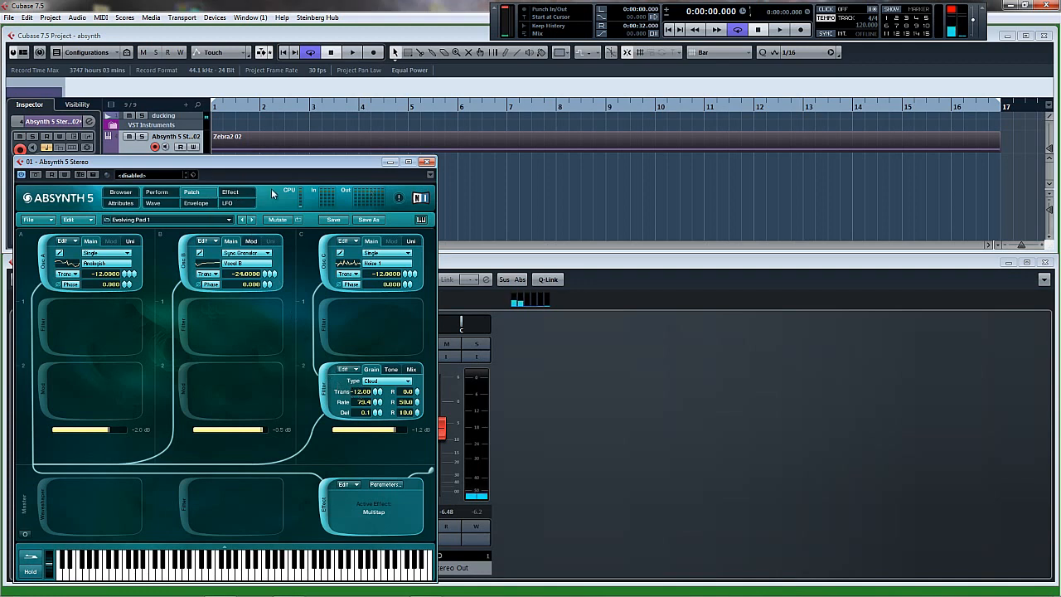
pyautogui.click(230, 192)
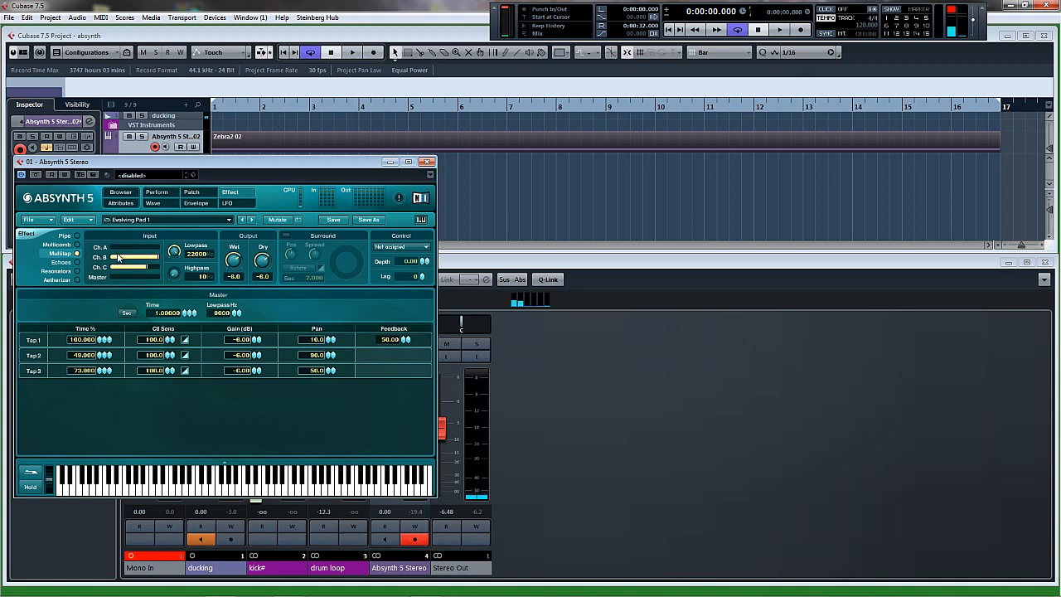
pyautogui.click(190, 194)
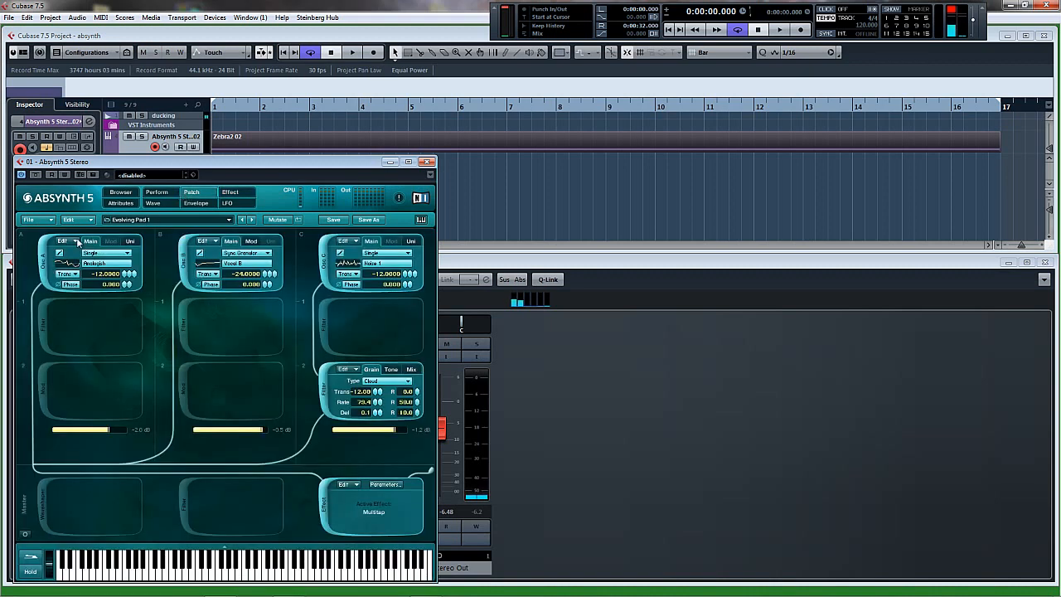
pyautogui.click(230, 193)
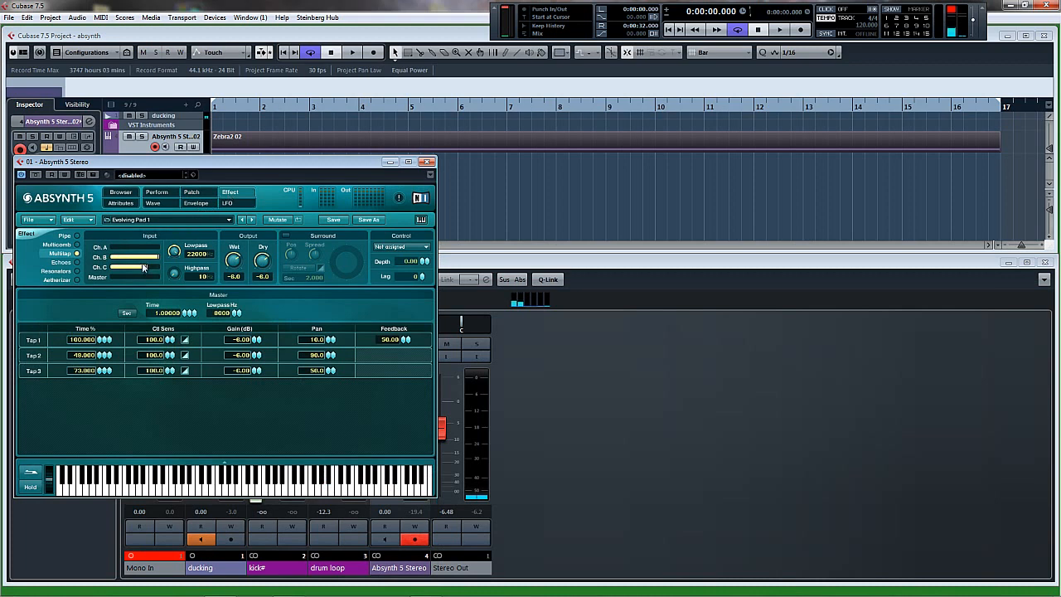
pyautogui.click(194, 202)
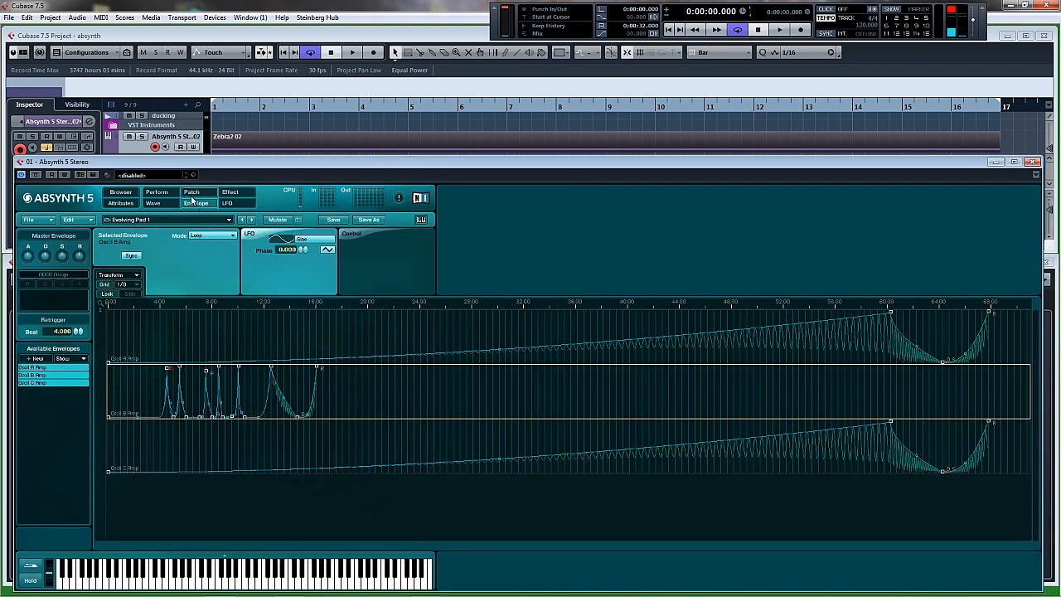
# Step: Inspect the channel C Cloud filter's Tone and Mix settings in the patch, briefly switching its tone filter on and off
pyautogui.click(191, 192)
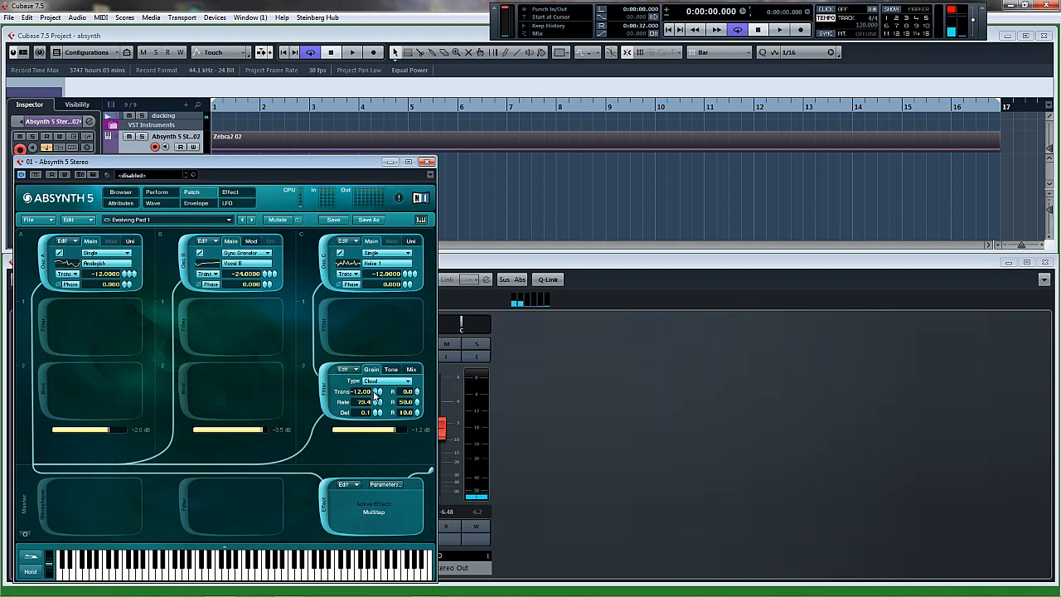
pyautogui.click(390, 369)
pyautogui.click(357, 380)
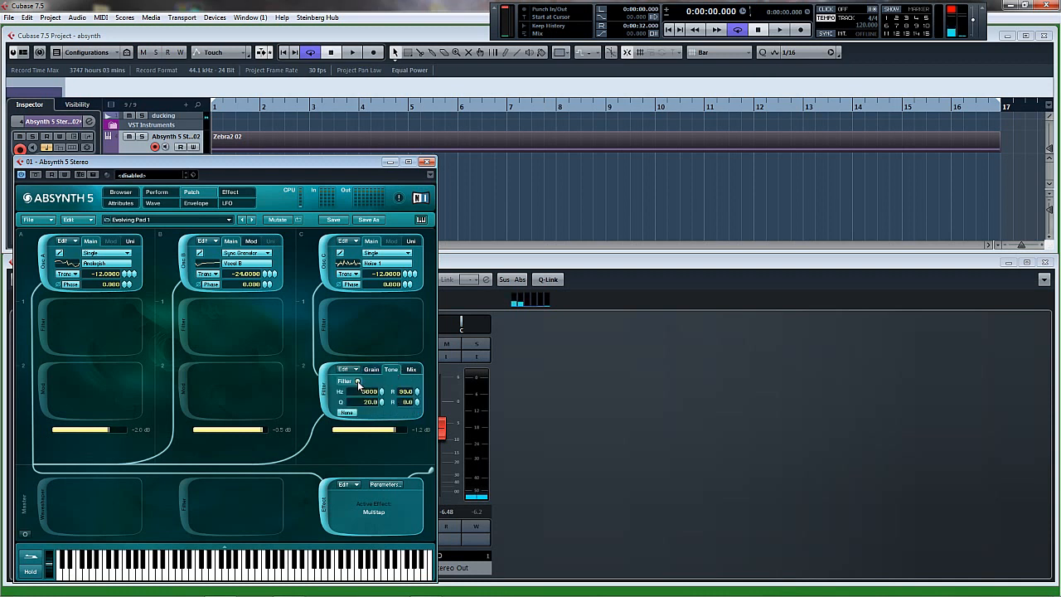
pyautogui.click(358, 381)
pyautogui.click(411, 371)
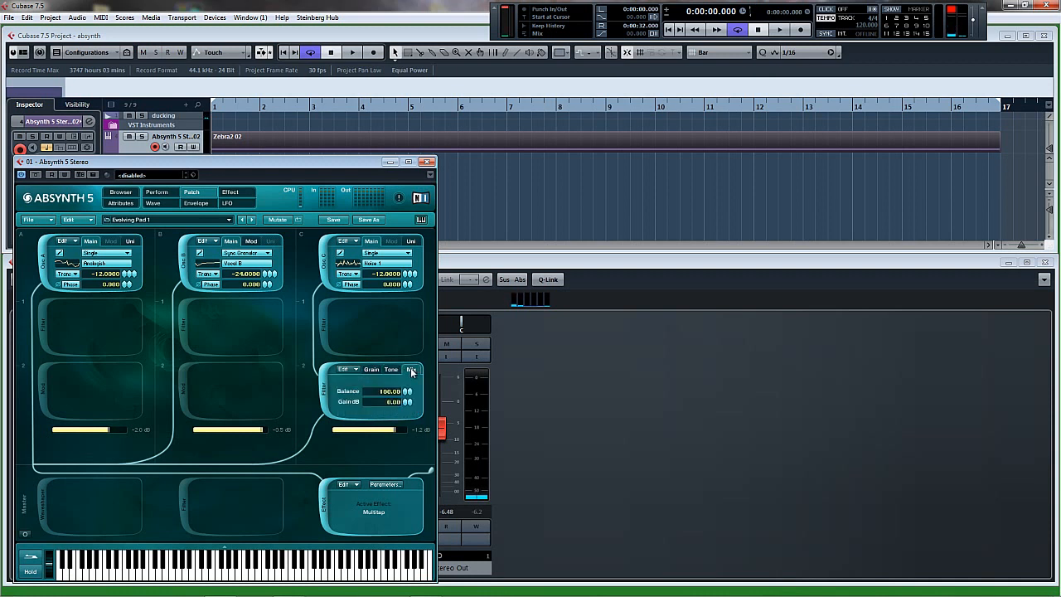
pyautogui.click(391, 371)
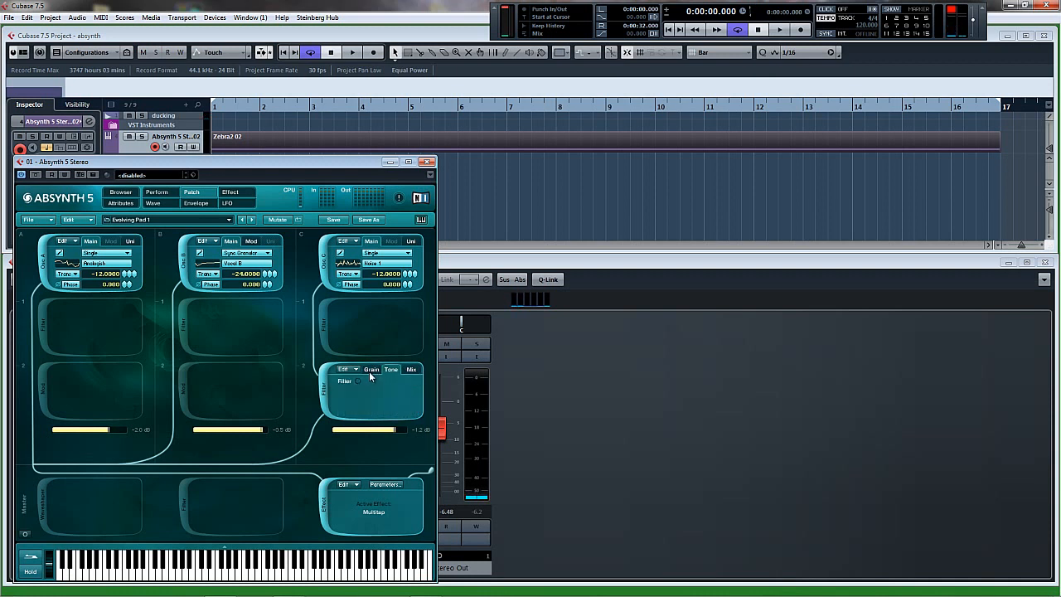
# Step: Create a new envelope for the Oscil A Main Pitch parameter
pyautogui.click(205, 203)
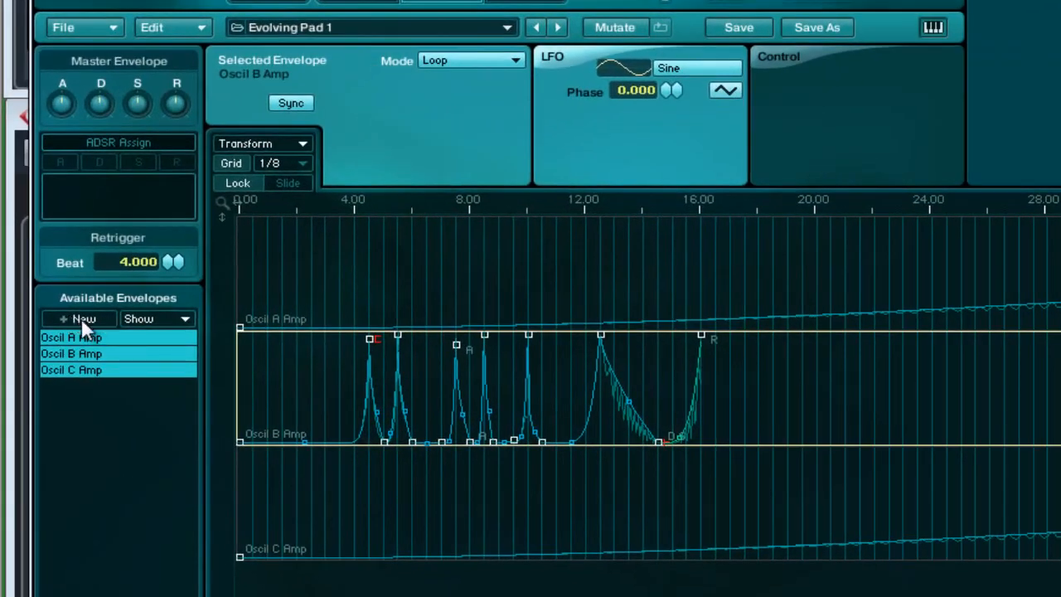
pyautogui.click(81, 319)
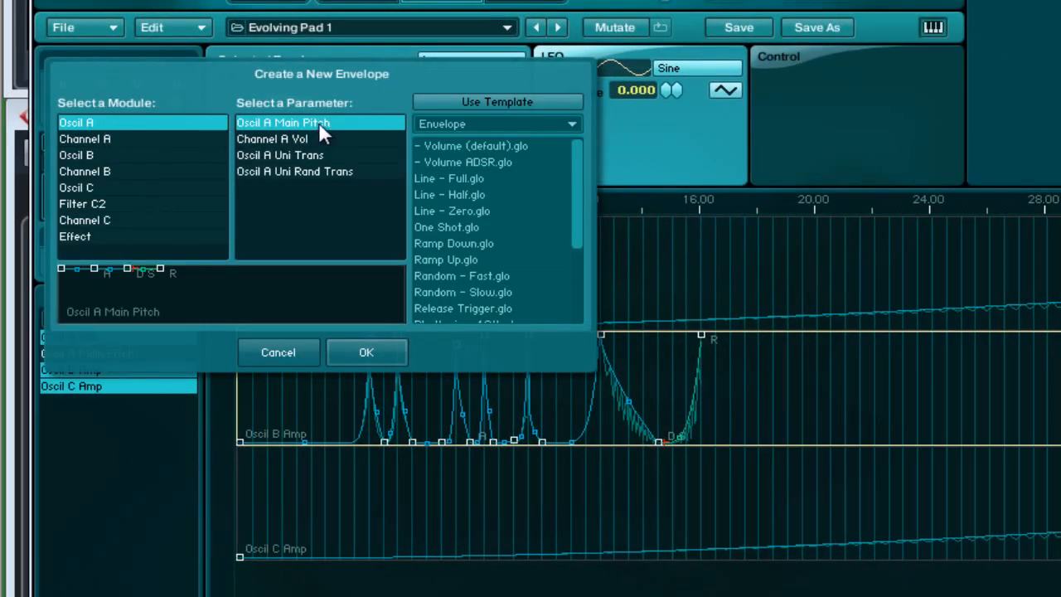
pyautogui.click(365, 351)
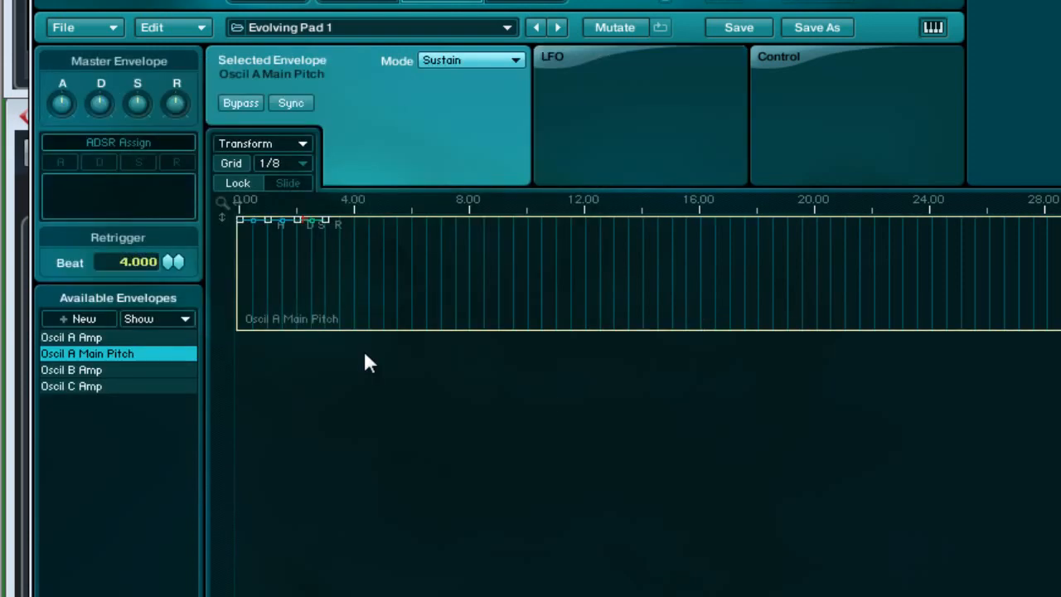
# Step: Look through the Channel A envelope parameters and create a new envelope for Oscil B Mod Index/Bal
pyautogui.click(86, 316)
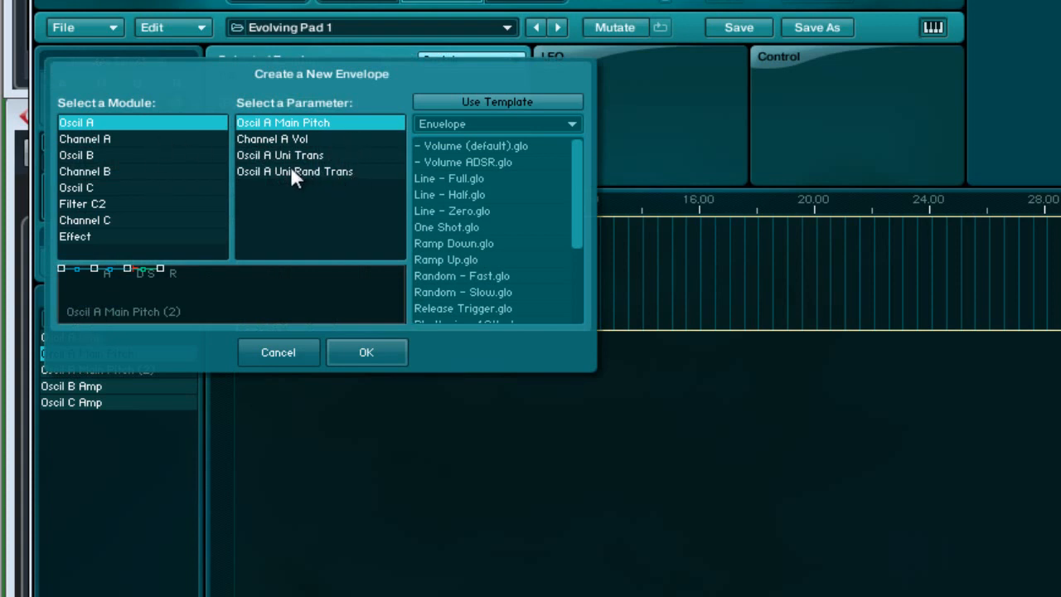
pyautogui.click(129, 141)
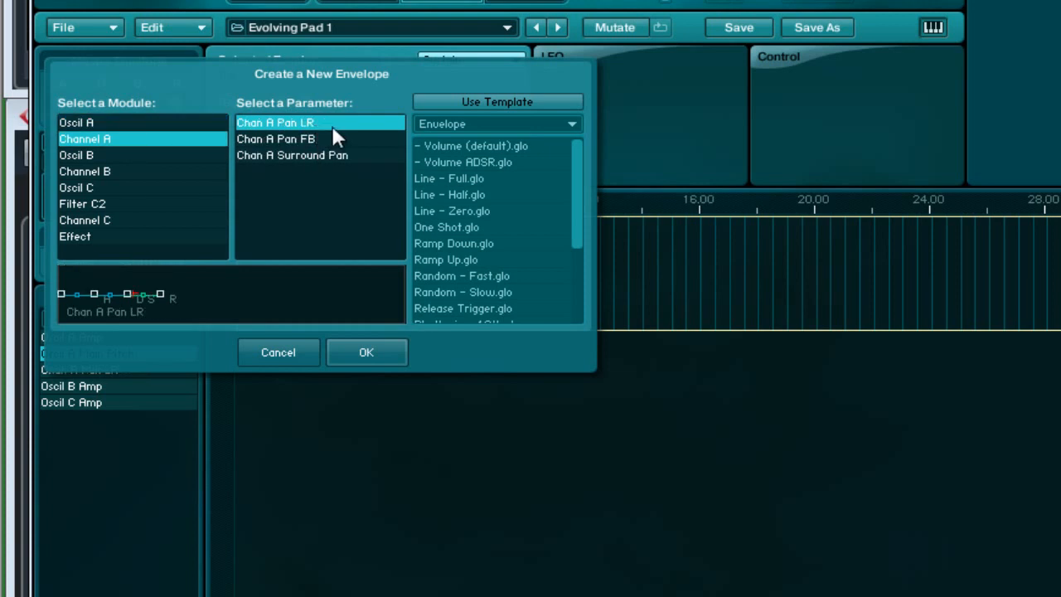
pyautogui.click(123, 155)
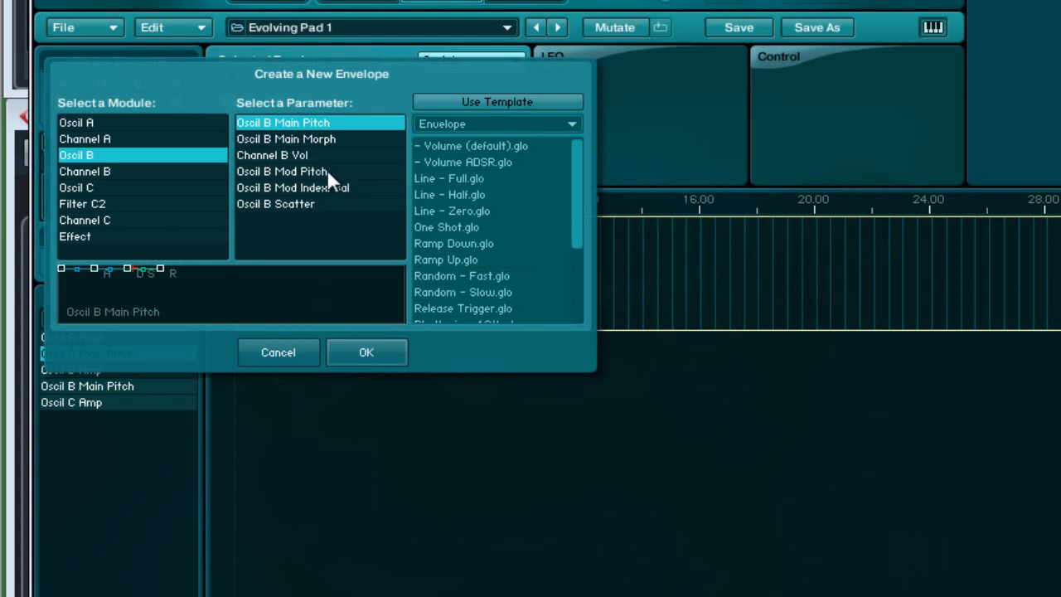
pyautogui.click(341, 188)
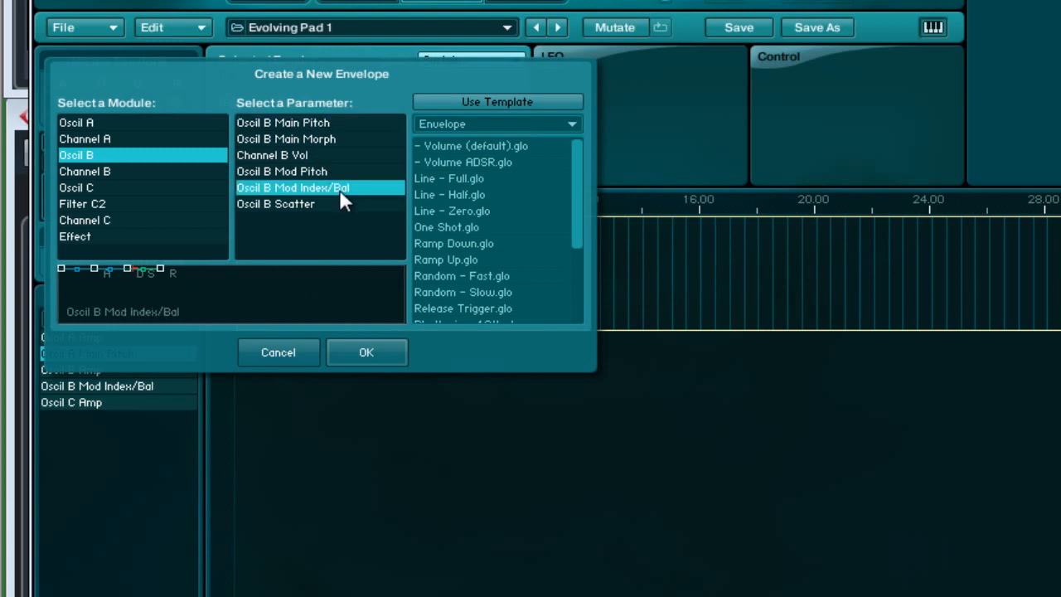
pyautogui.click(366, 353)
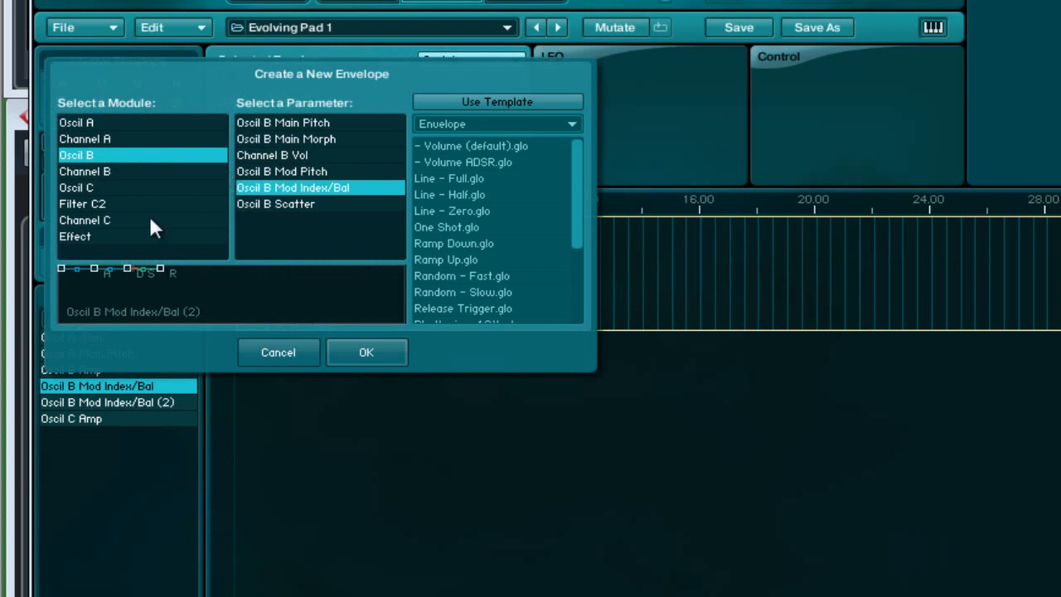
# Step: Create a new envelope for the Oscil C Uni Rand Trans parameter
pyautogui.click(116, 189)
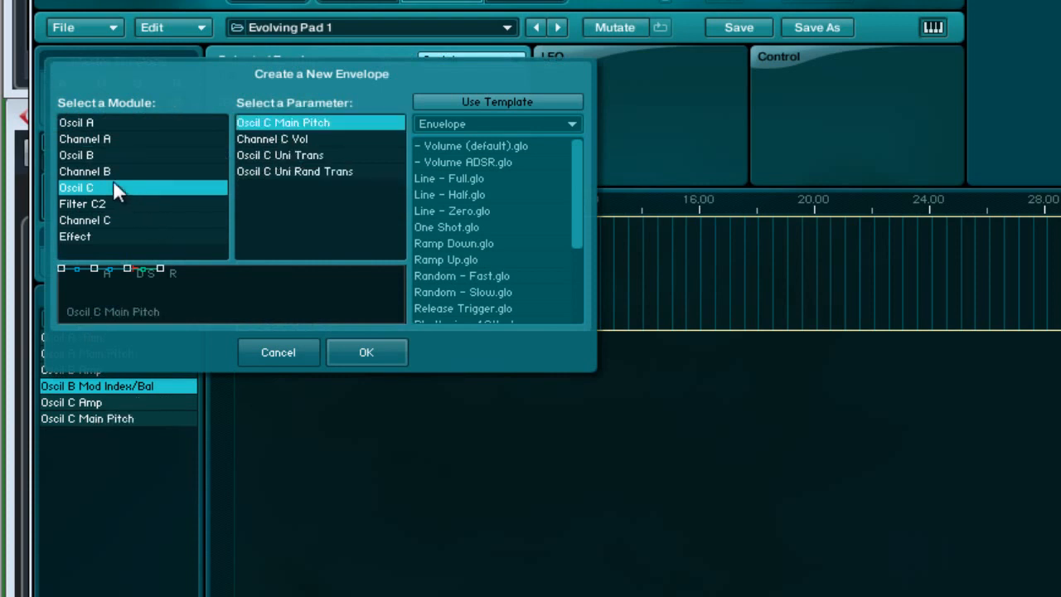
pyautogui.click(316, 172)
pyautogui.click(367, 353)
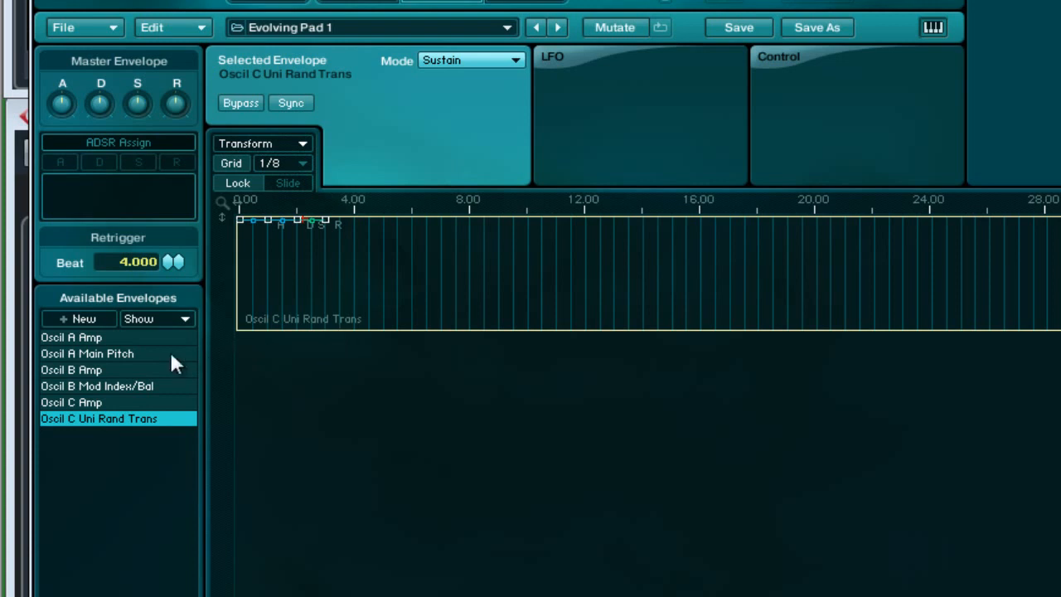
# Step: Copy the Oscil B Amp envelope and paste it onto the Oscil A Main Pitch envelope
pyautogui.click(128, 354)
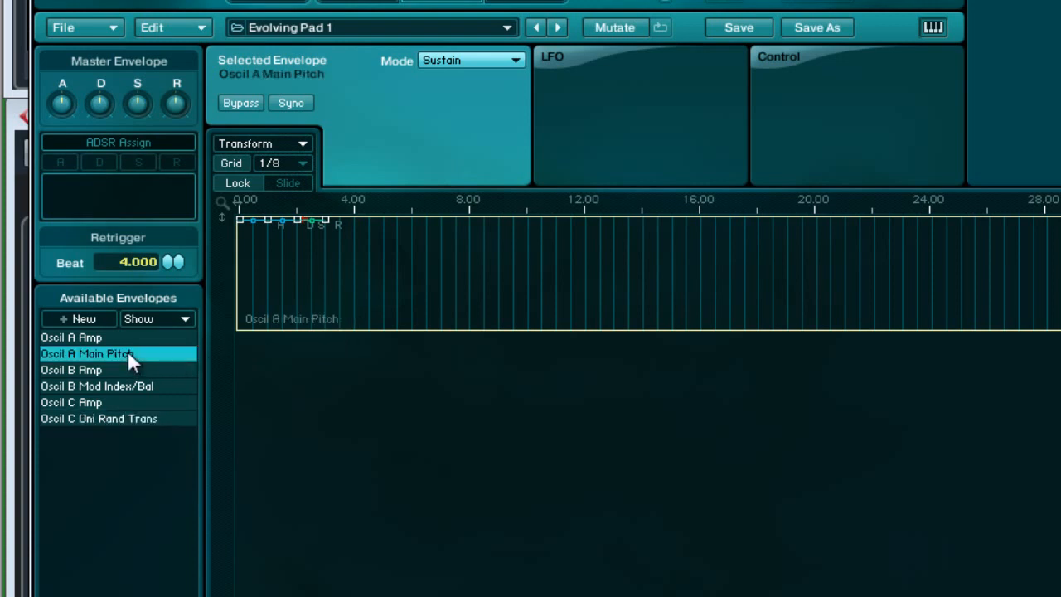
pyautogui.click(109, 342)
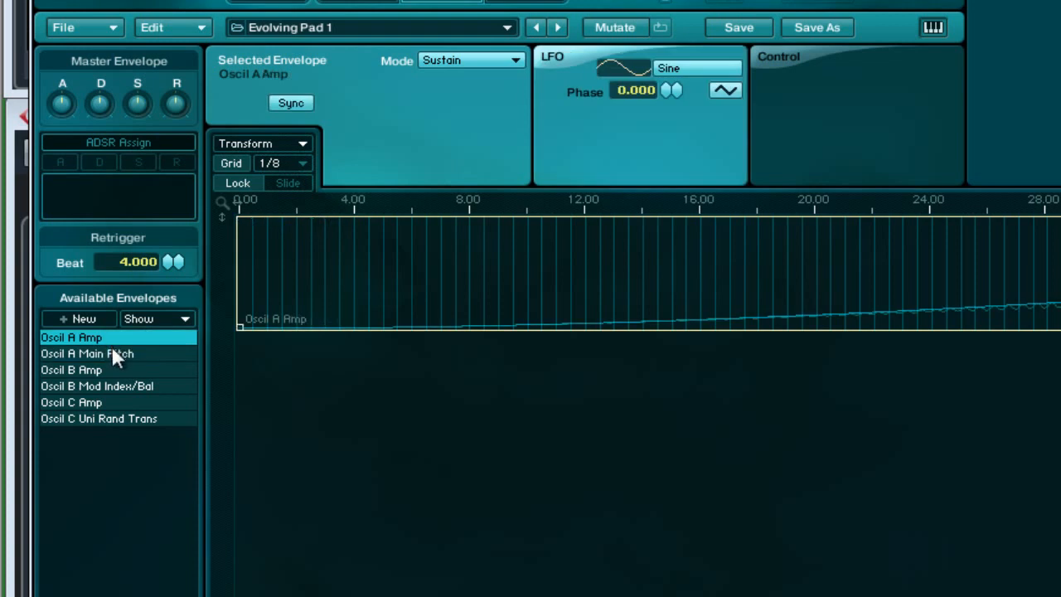
pyautogui.click(116, 370)
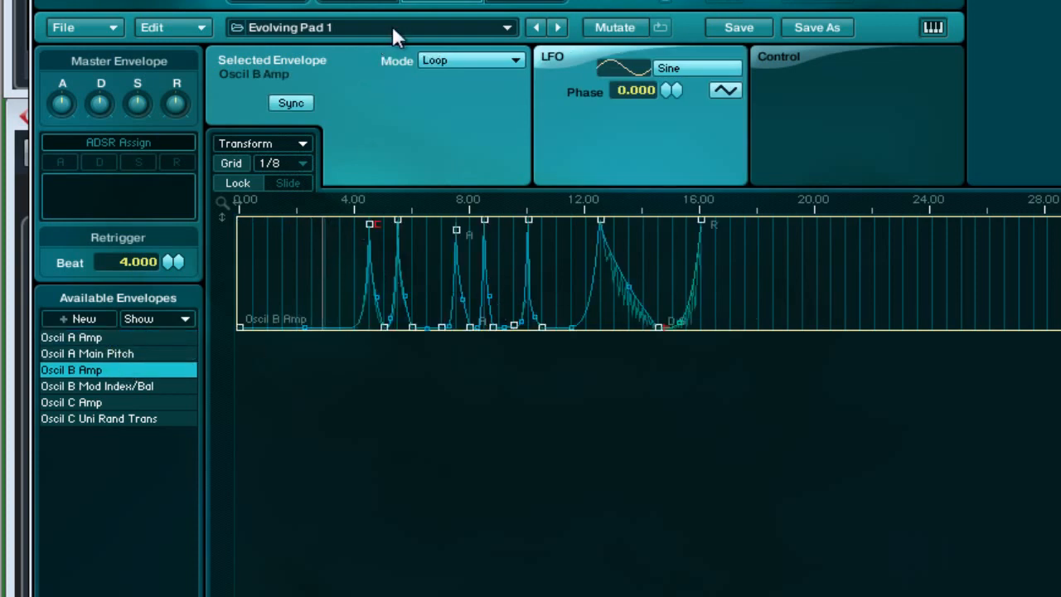
pyautogui.click(189, 25)
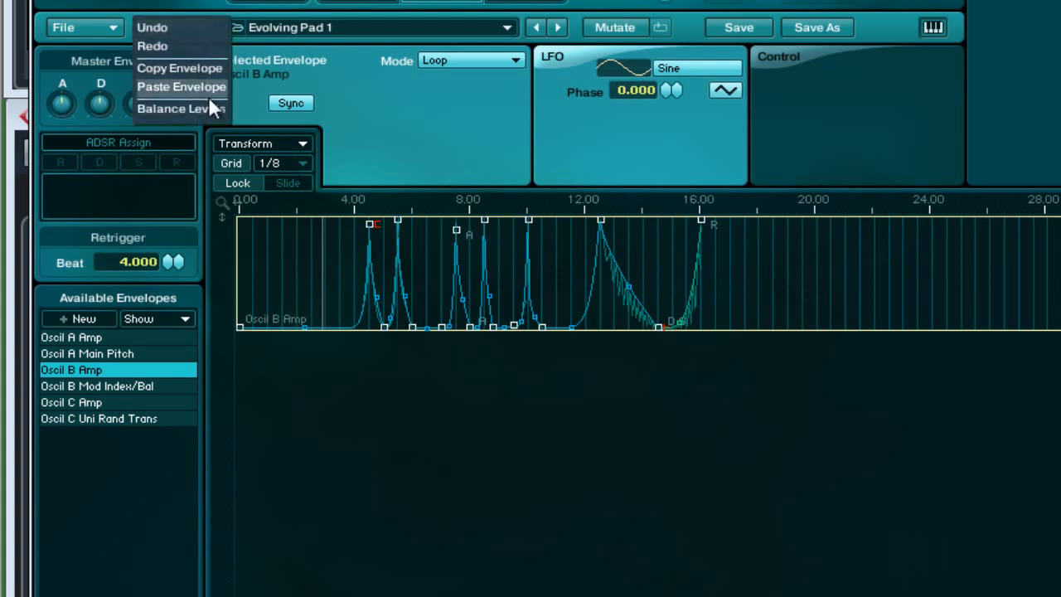
pyautogui.click(218, 68)
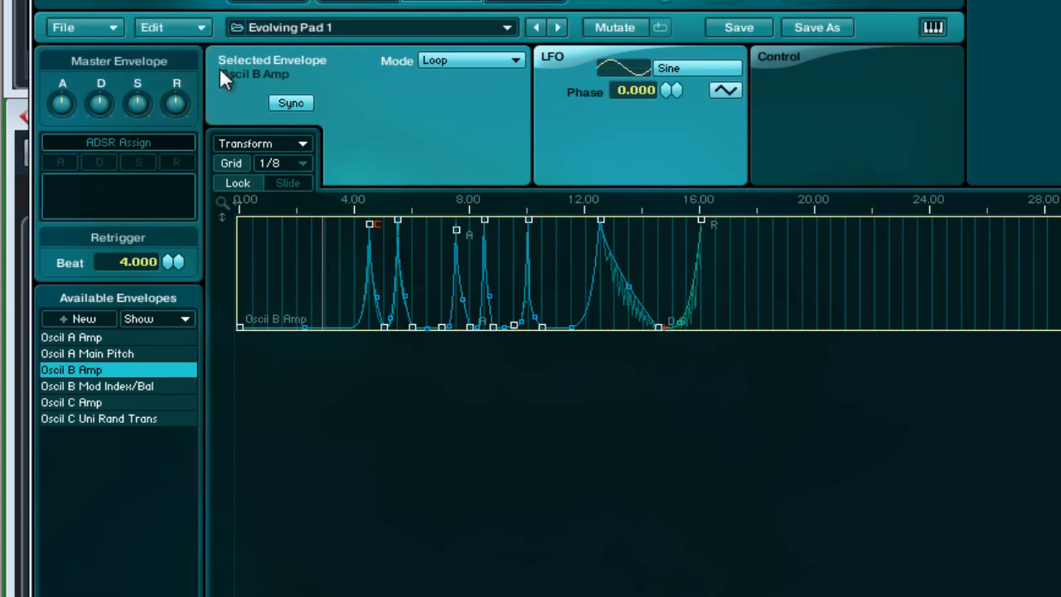
pyautogui.click(124, 354)
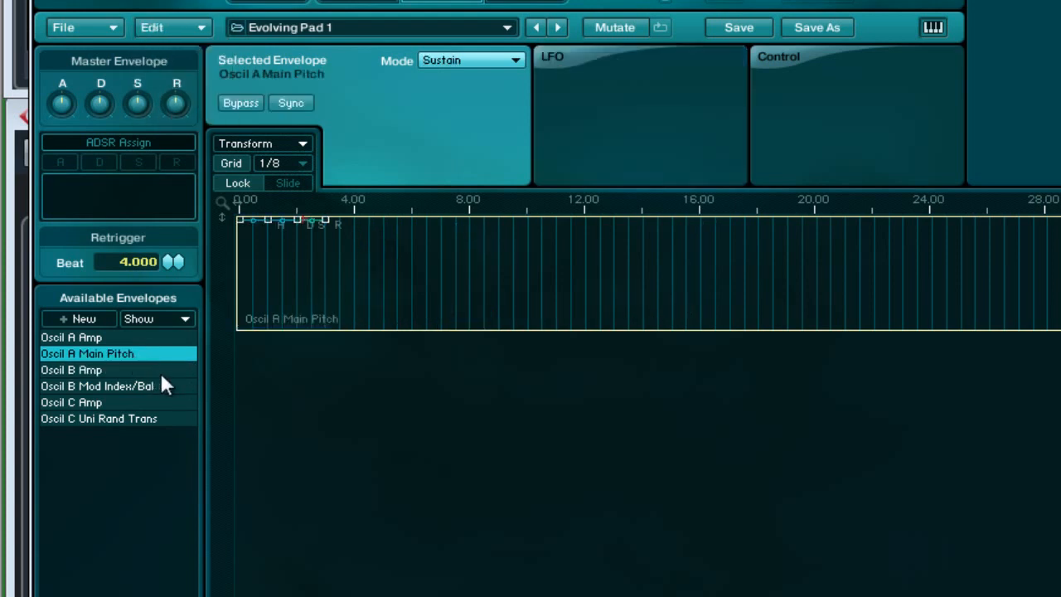
pyautogui.click(193, 21)
pyautogui.click(200, 87)
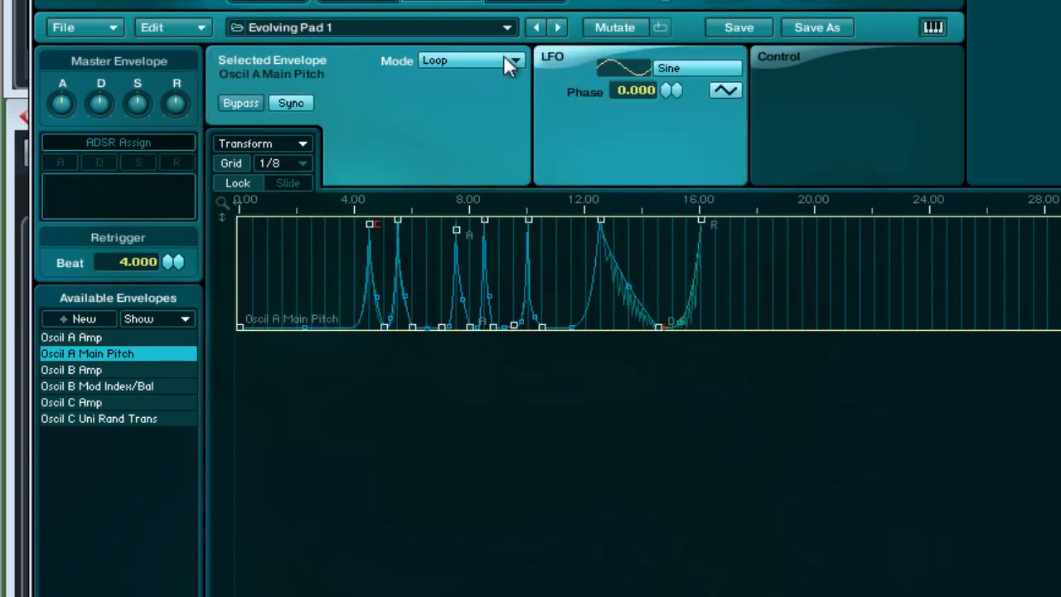
# Step: Display the Oscil A, B and C Amp envelopes together with the Oscil A Main Pitch envelope
pyautogui.keyDown('ctrl'); pyautogui.click(113, 336); pyautogui.keyUp('ctrl')
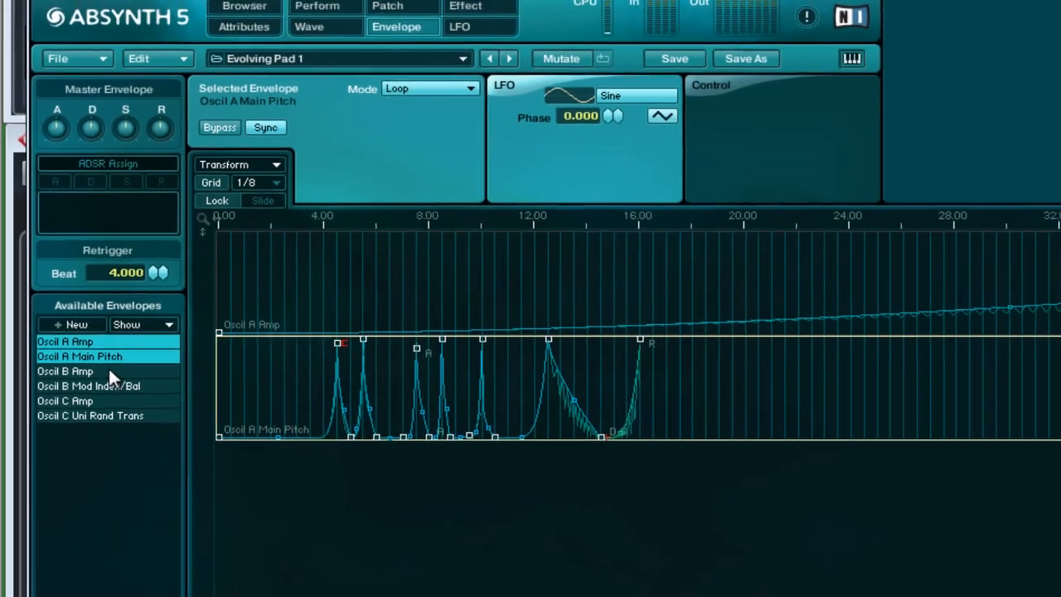
pyautogui.keyDown('ctrl'); pyautogui.click(108, 369); pyautogui.keyUp('ctrl')
pyautogui.keyDown('ctrl'); pyautogui.click(89, 399); pyautogui.keyUp('ctrl')
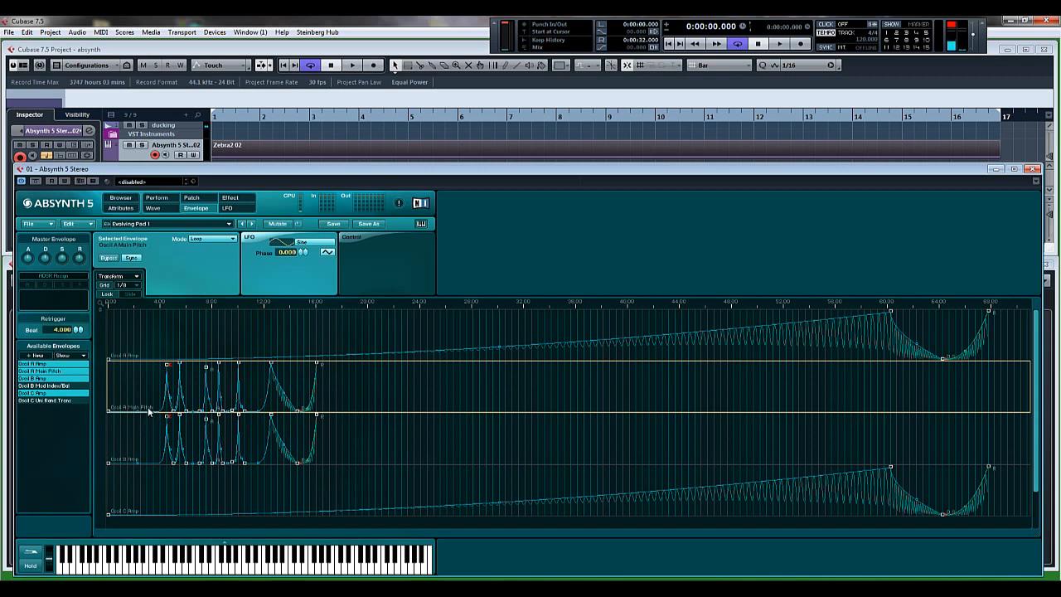
# Step: Audition the patch with the Oscil A Main Pitch envelope, stop playback, and return to the project start
pyautogui.press('space')
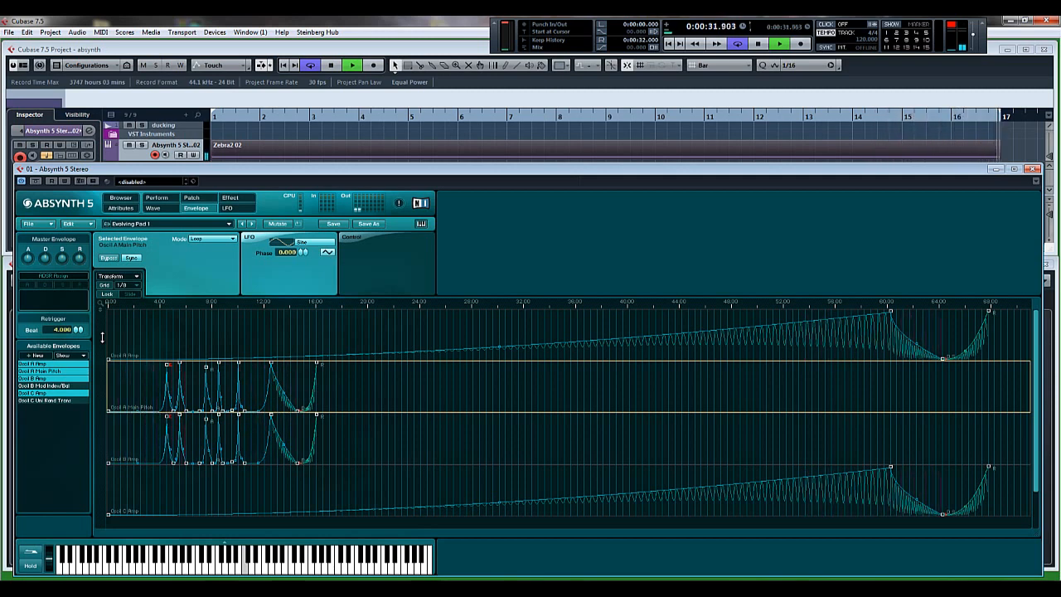
pyautogui.press('space')
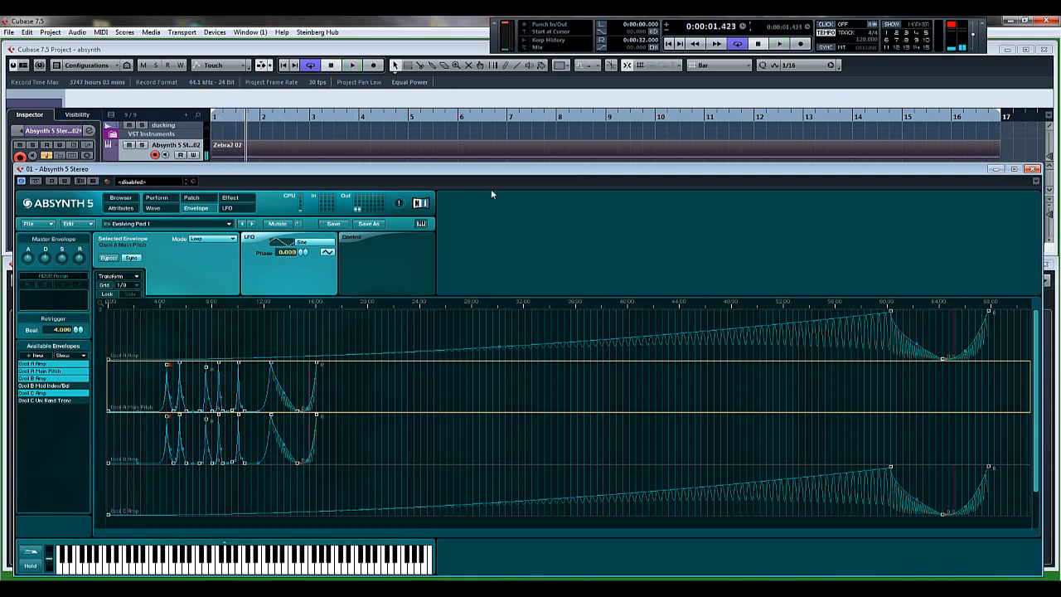
pyautogui.press('Home')
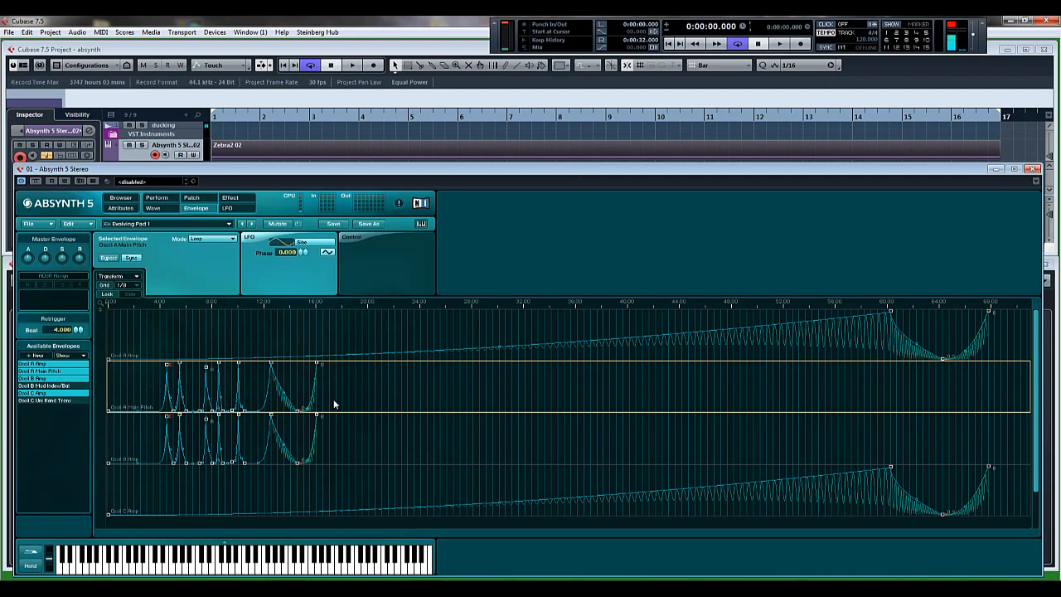
# Step: Copy the Oscil A Amp envelope and paste it onto the Oscil A Main Pitch envelope
pyautogui.click(330, 335)
pyautogui.click(90, 225)
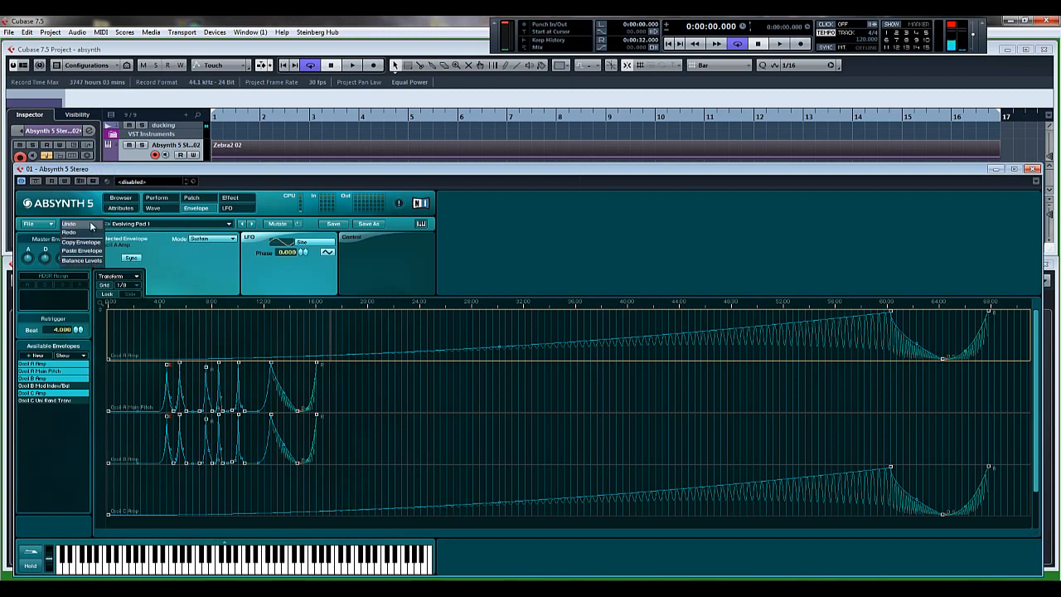
pyautogui.click(87, 245)
pyautogui.click(336, 391)
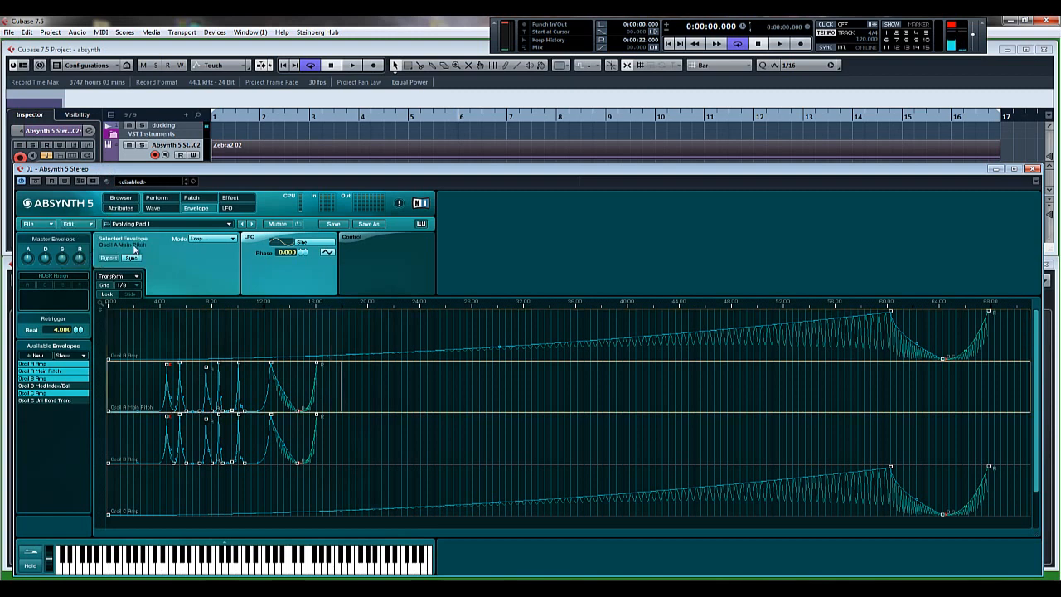
pyautogui.click(69, 224)
pyautogui.click(86, 250)
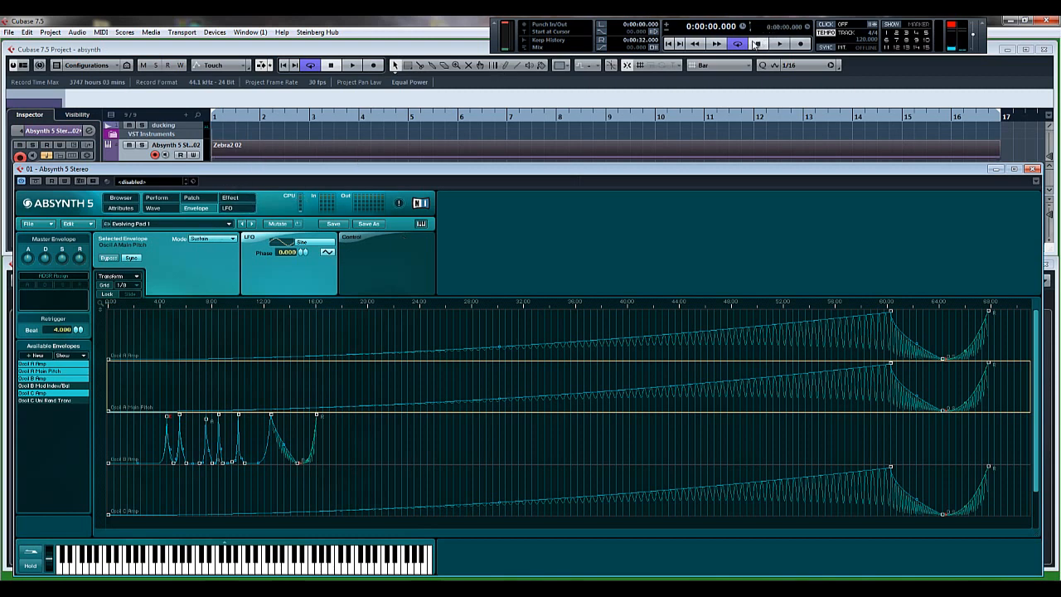
# Step: Play the patch with the long looping Oscil A Main Pitch envelope, stop playback, and return to the project start
pyautogui.click(779, 43)
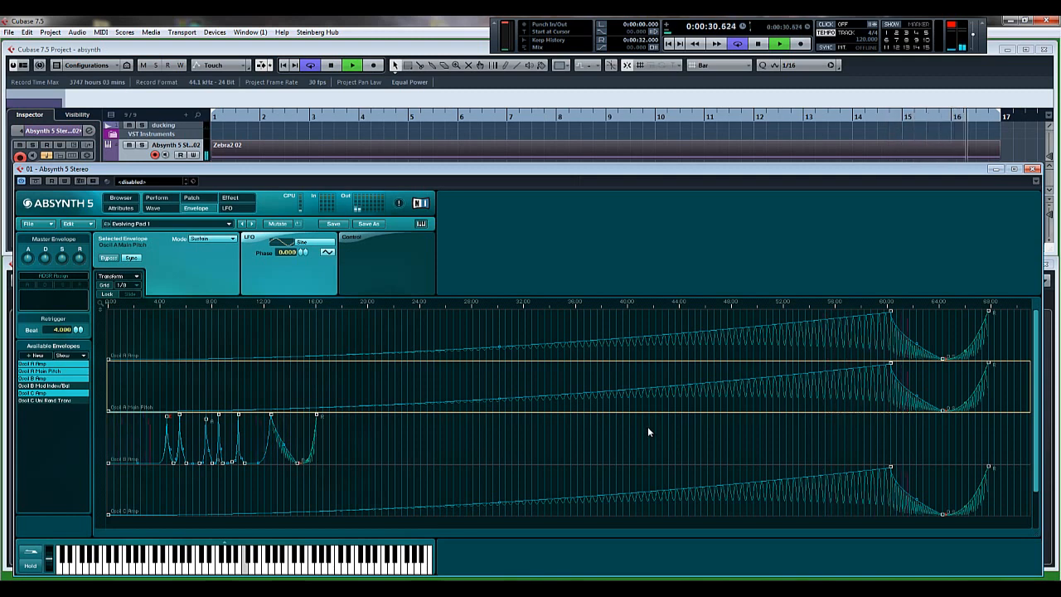
pyautogui.press('space')
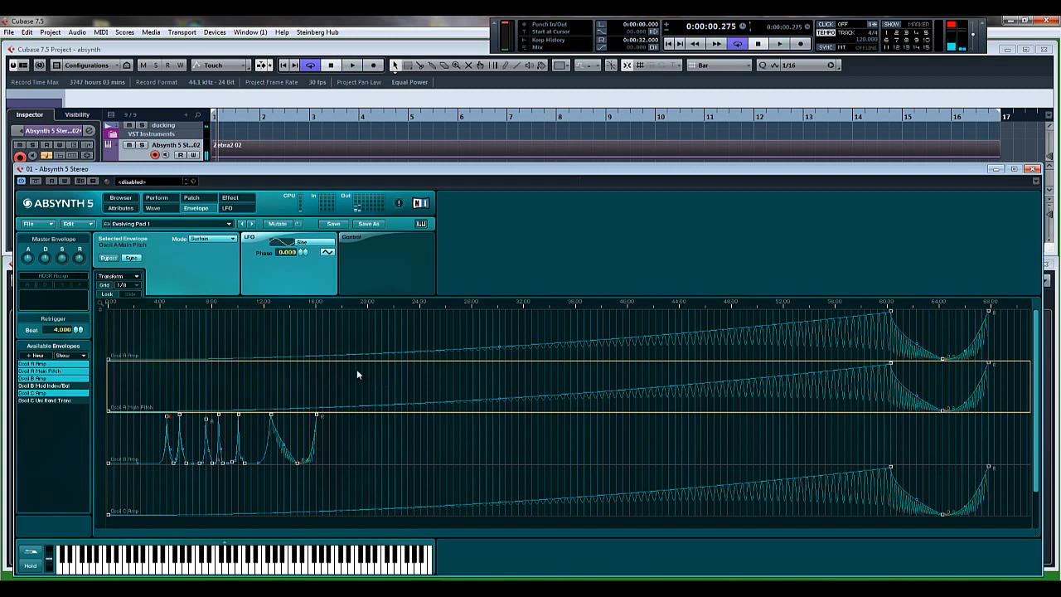
pyautogui.click(757, 43)
# Step: Create a second Oscil A Main Pitch envelope from the Step Sequence - 16th template
pyautogui.click(54, 372)
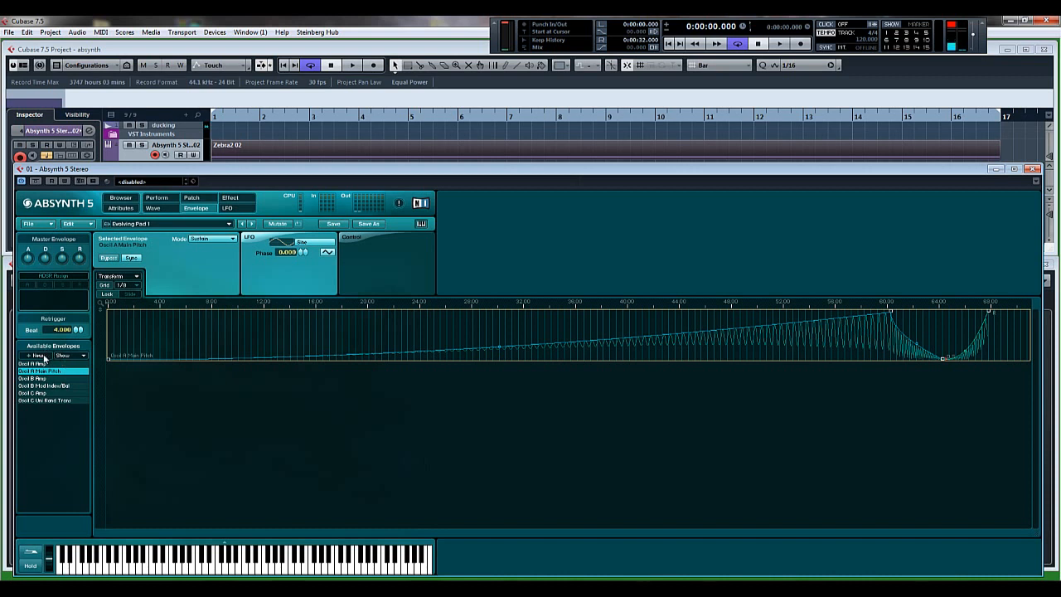
pyautogui.click(73, 356)
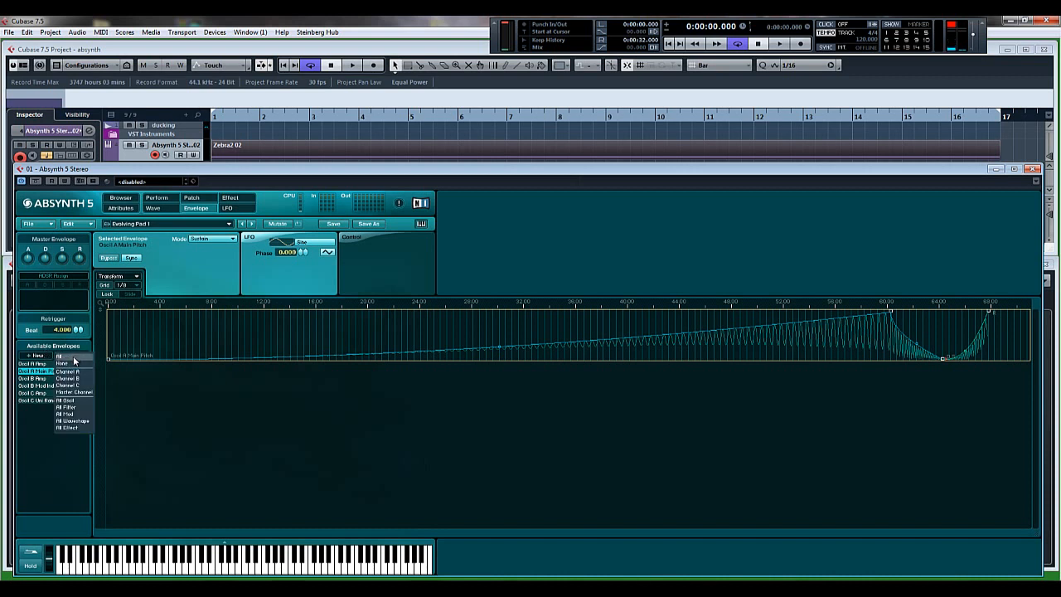
pyautogui.click(39, 359)
pyautogui.click(37, 357)
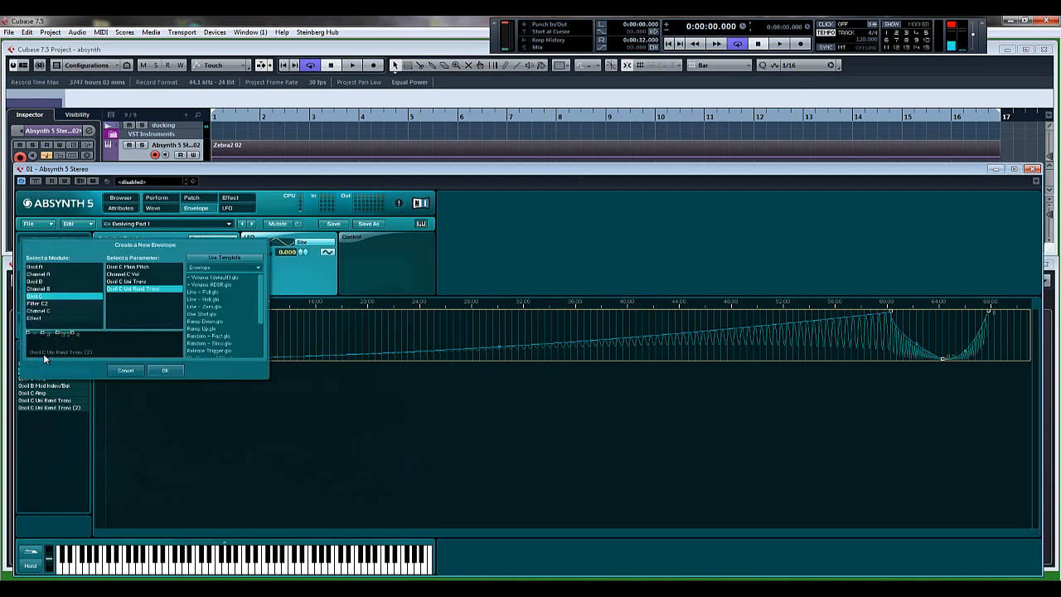
pyautogui.click(48, 267)
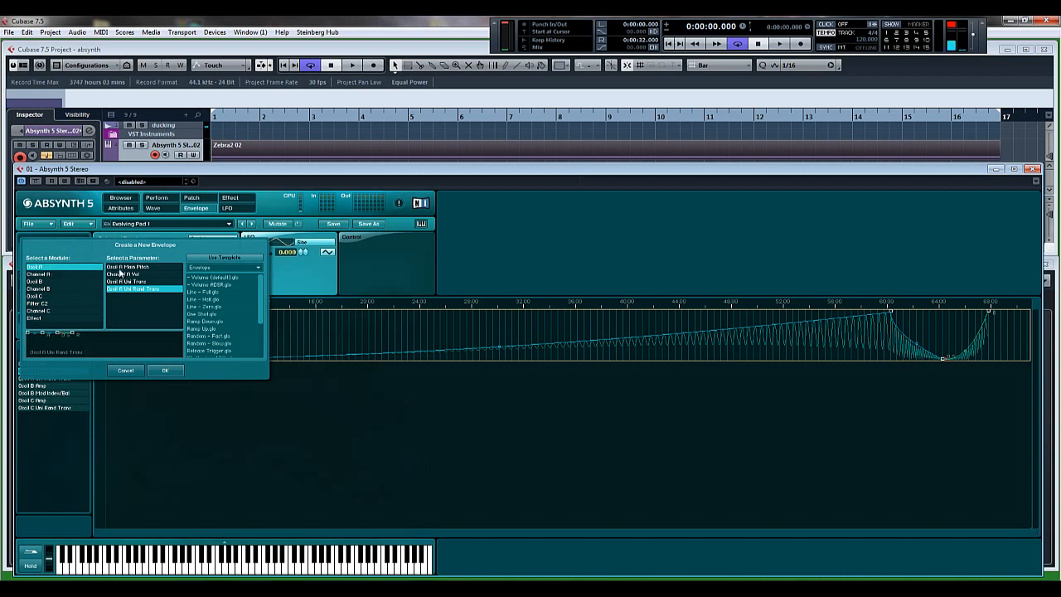
pyautogui.click(125, 267)
pyautogui.click(219, 259)
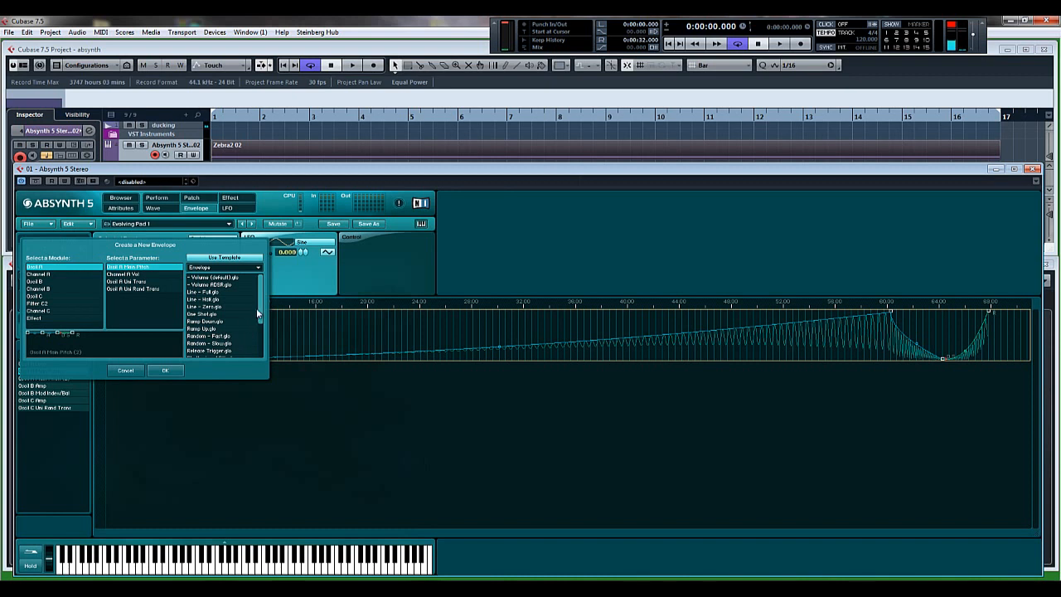
pyautogui.scroll(-3, 251, 348)
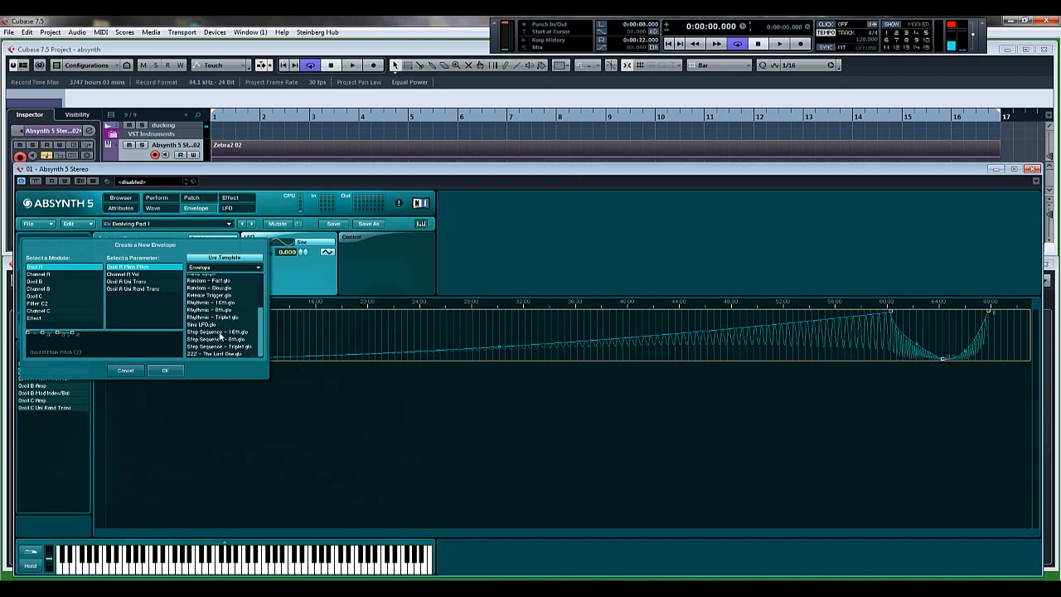
pyautogui.click(219, 332)
pyautogui.click(171, 367)
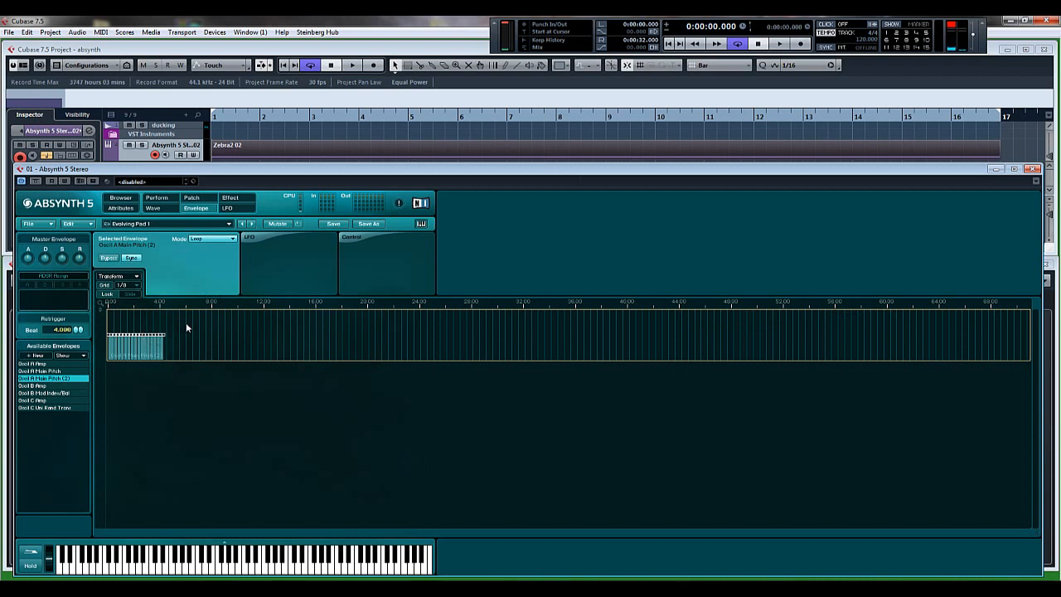
# Step: Delete both Oscil A Main Pitch envelopes, the long looping one and the 16th step sequence
pyautogui.click(51, 371)
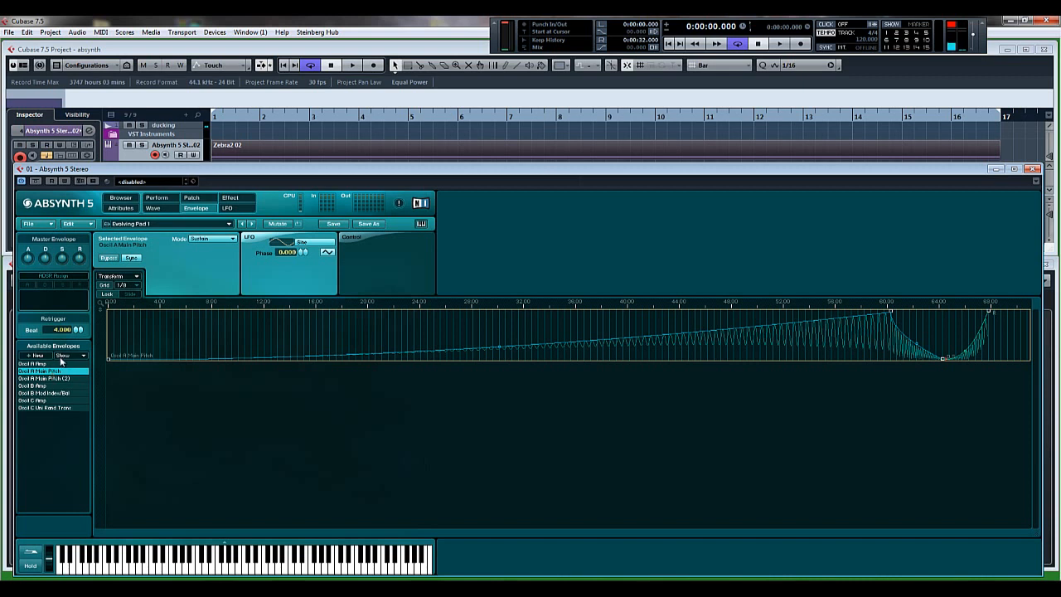
pyautogui.click(136, 277)
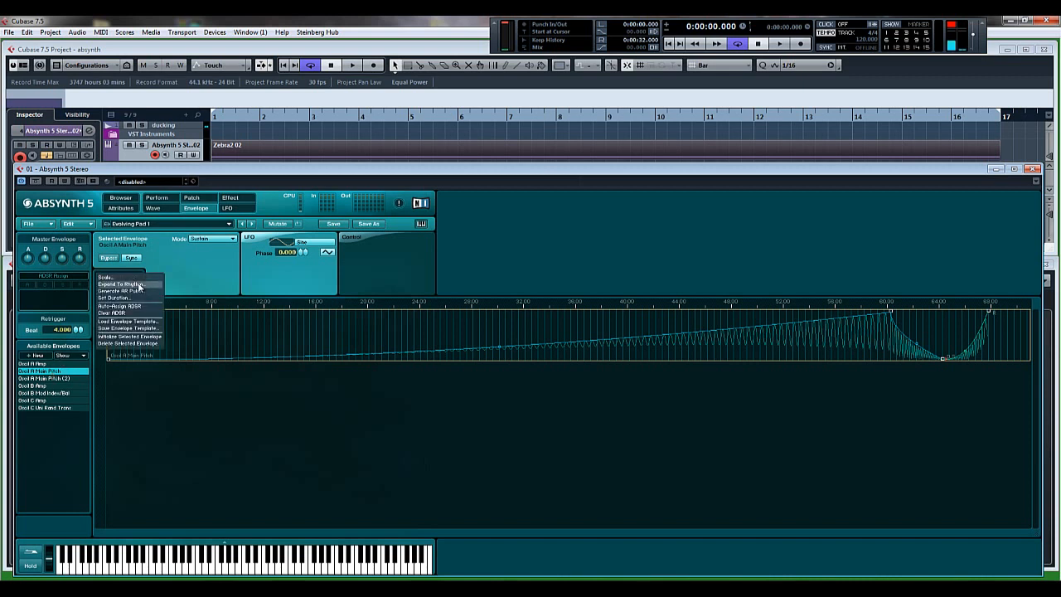
pyautogui.click(128, 343)
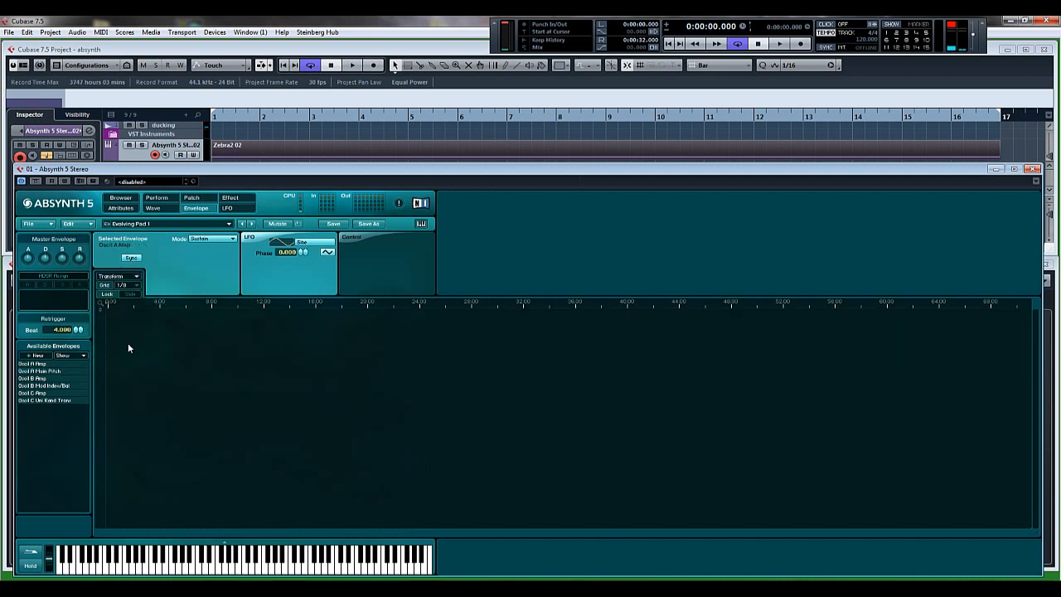
pyautogui.click(64, 370)
pyautogui.click(137, 279)
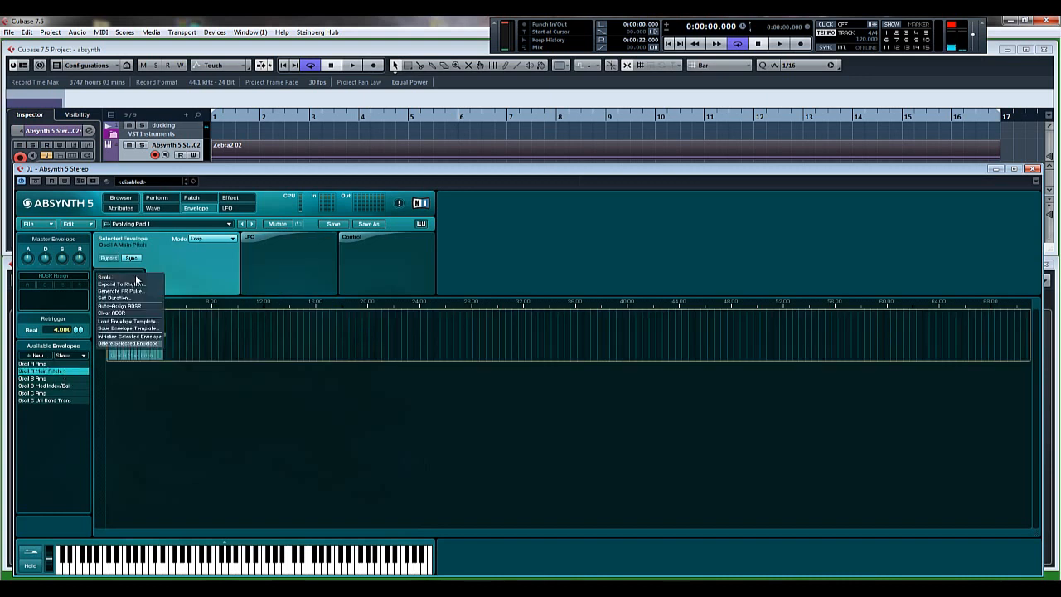
pyautogui.click(130, 343)
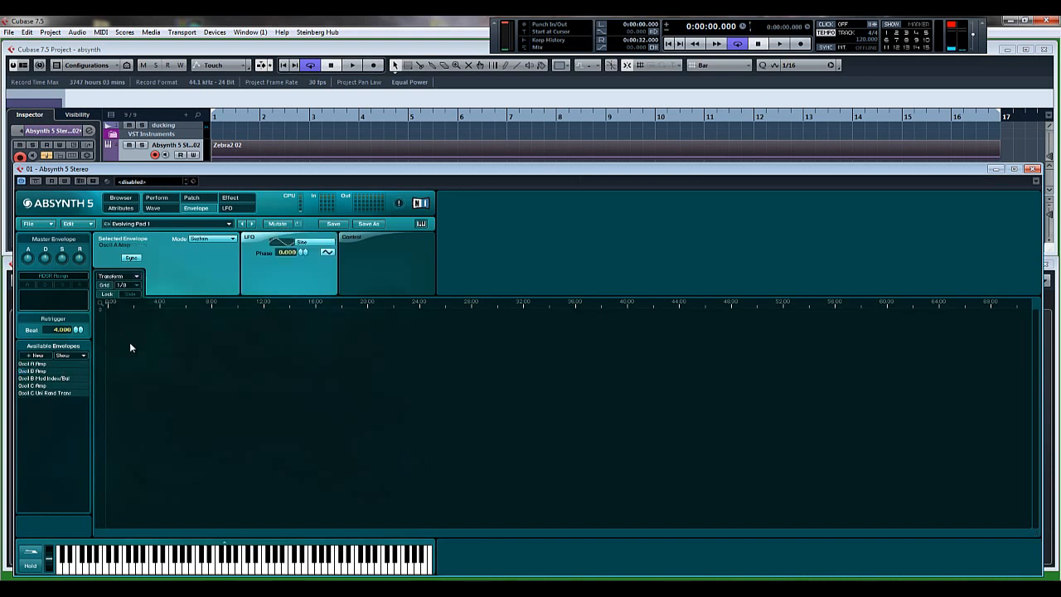
# Step: Create a new Oscil A Main Pitch envelope from the Step Sequence - 8th template, with Oscil A Amp also displayed
pyautogui.click(42, 364)
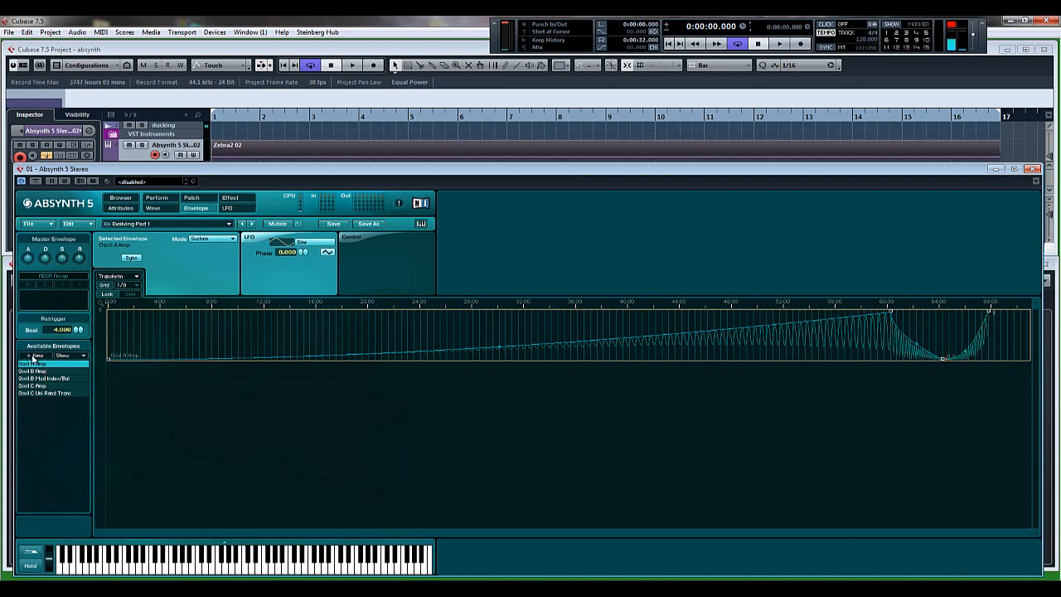
pyautogui.click(35, 356)
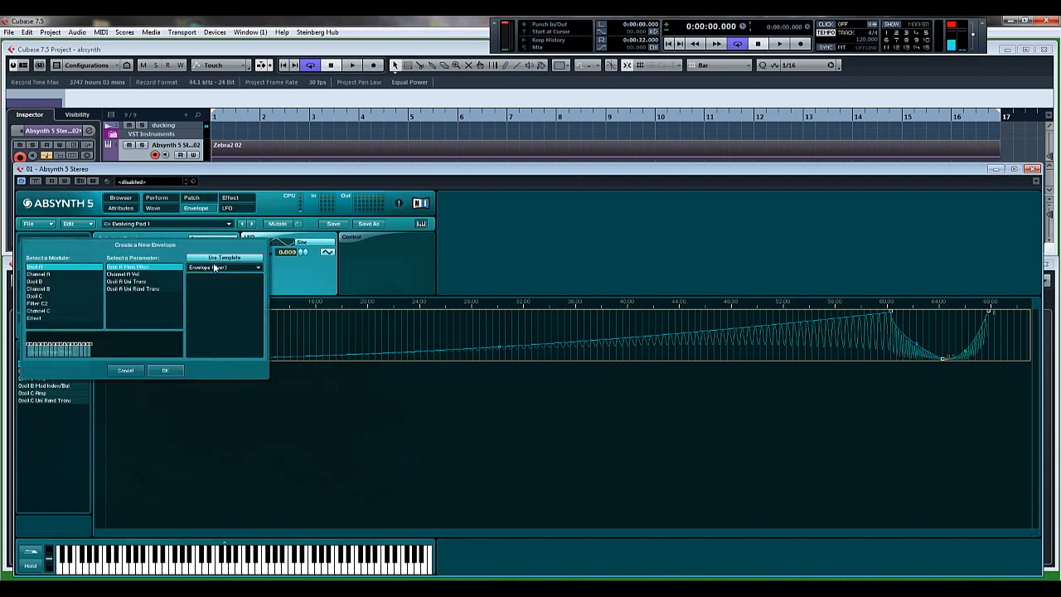
pyautogui.click(36, 281)
pyautogui.click(36, 267)
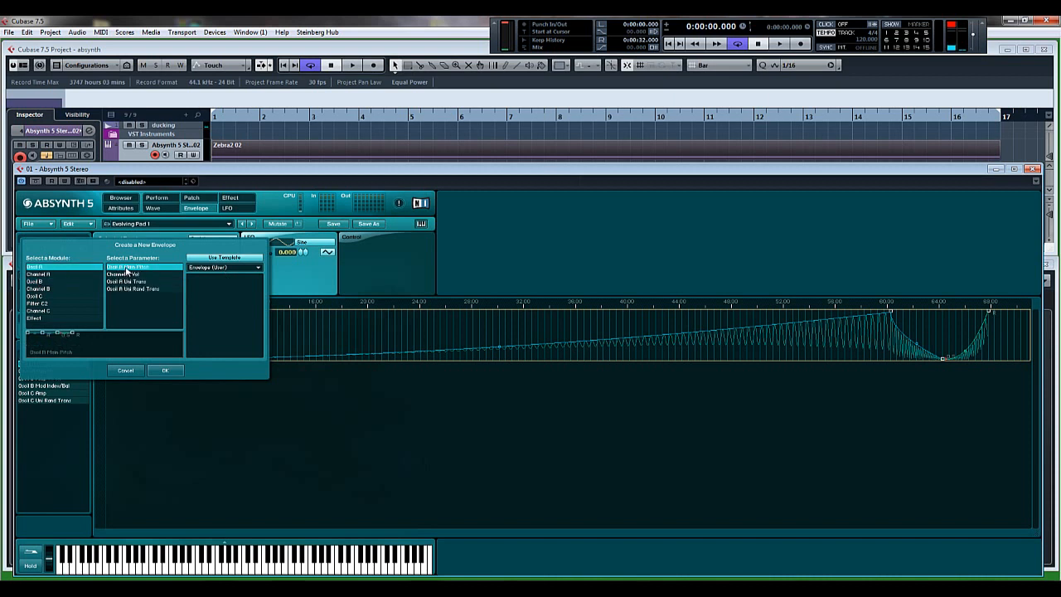
pyautogui.click(244, 267)
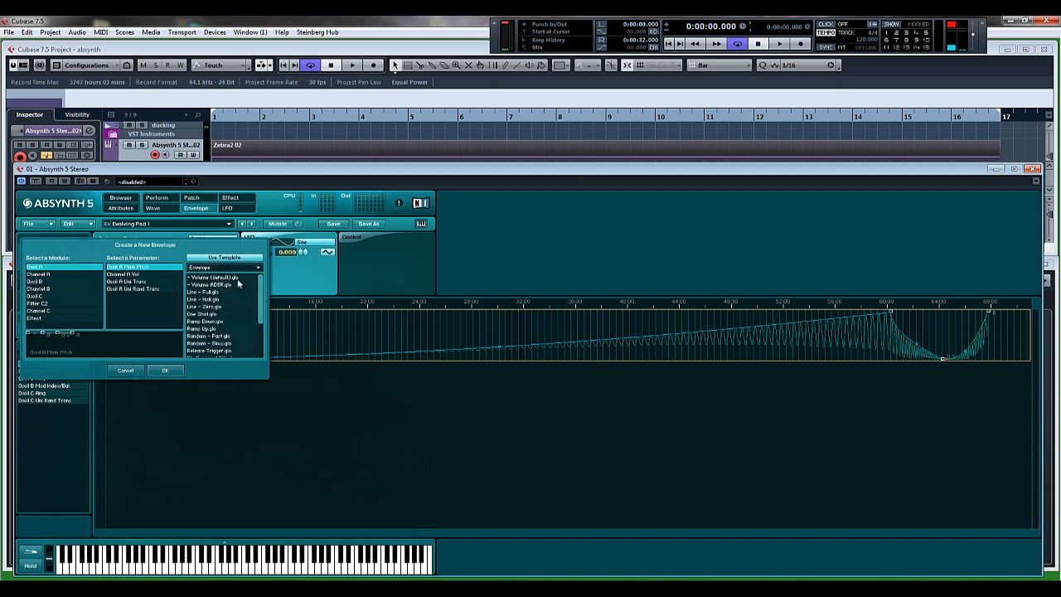
pyautogui.moveTo(262, 305); pyautogui.dragTo(256, 356)
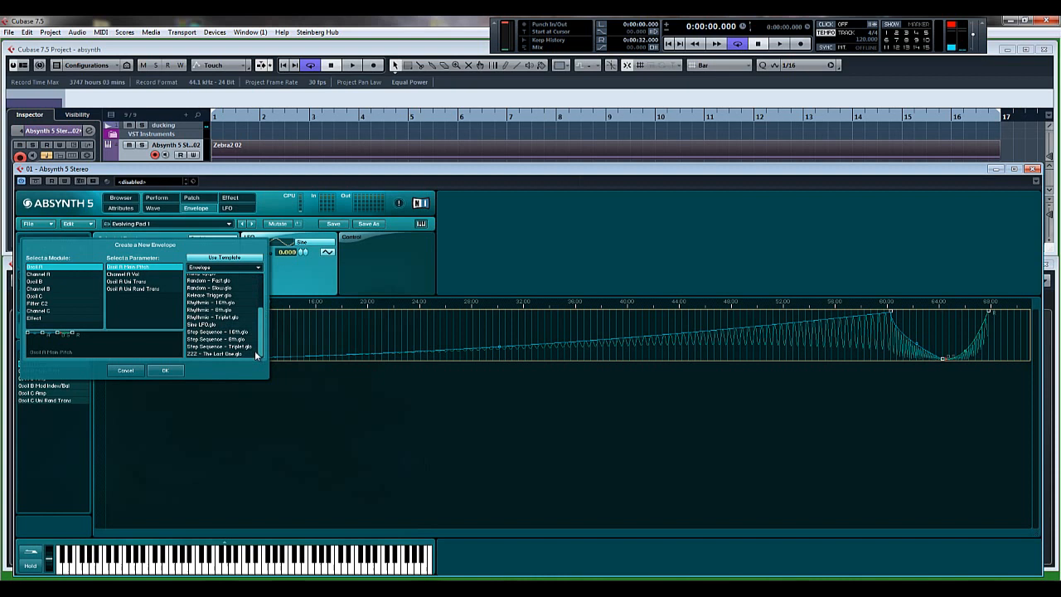
pyautogui.click(213, 340)
pyautogui.click(165, 370)
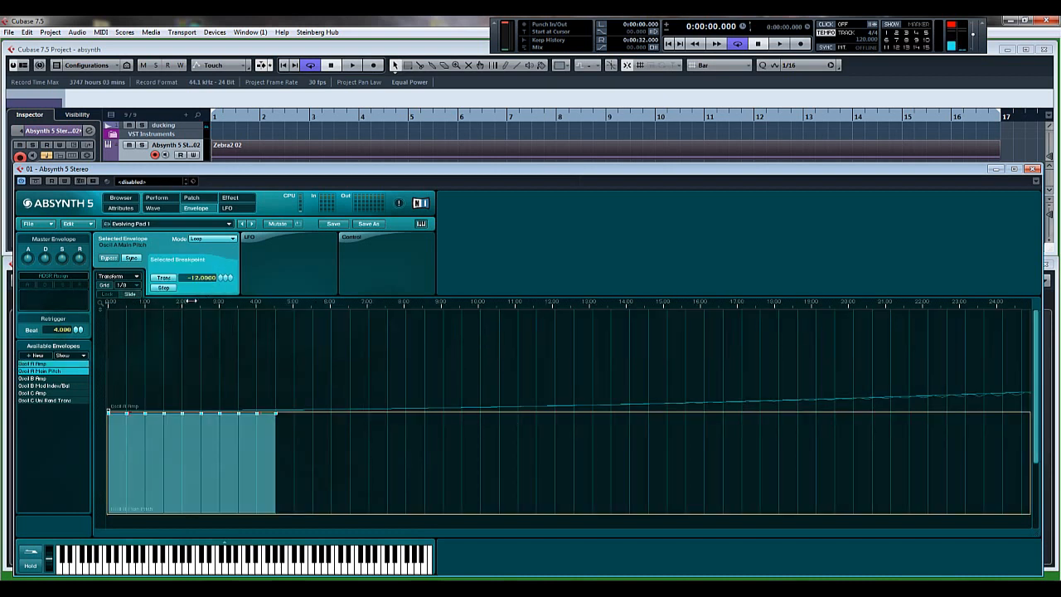
# Step: Start playback, lengthen the first two steps of the Oscil A Main Pitch envelope, and set the third step's transposition to -17
pyautogui.press('space')
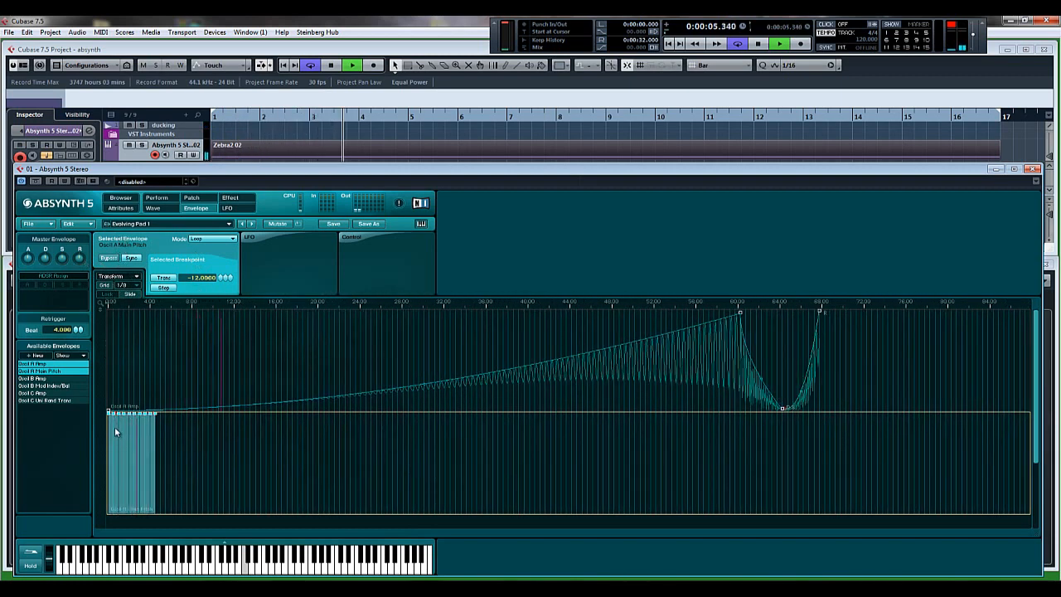
pyautogui.moveTo(116, 431); pyautogui.dragTo(130, 455)
pyautogui.click(128, 451)
pyautogui.moveTo(142, 304); pyautogui.dragTo(321, 375)
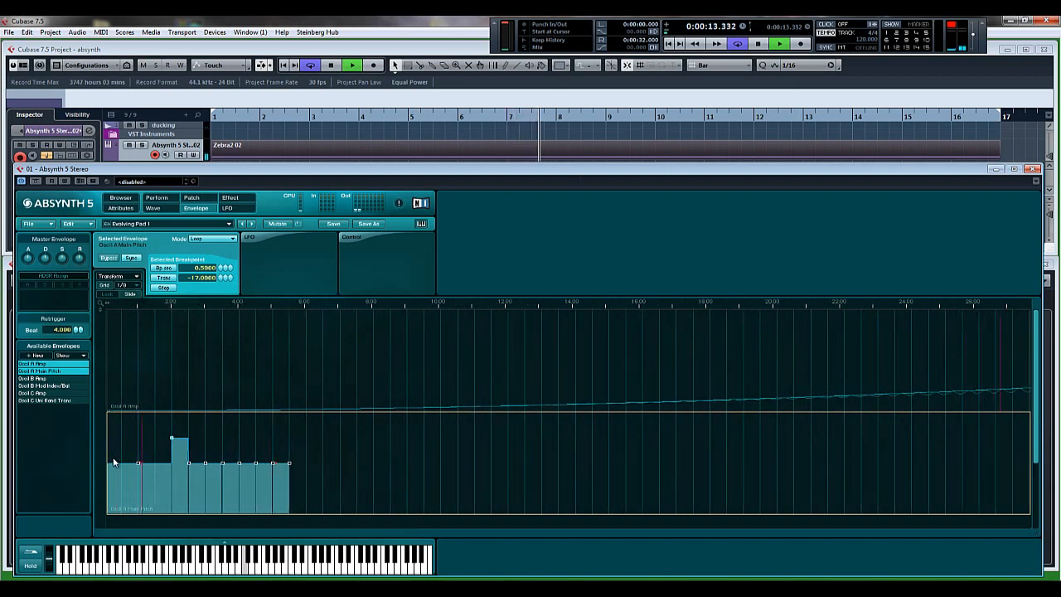
pyautogui.moveTo(126, 303); pyautogui.dragTo(218, 306)
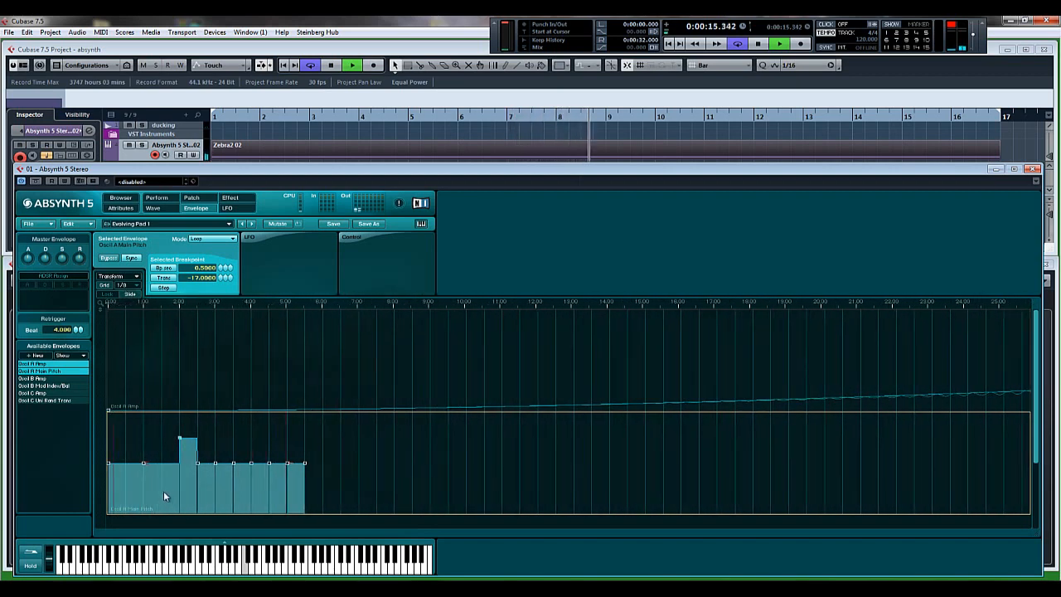
# Step: Lower the second pitch step to -44 and the 3.00 step to -32, and raise the 3.50 step to the maximum and the 4.50 step to -21
pyautogui.moveTo(143, 463); pyautogui.dragTo(138, 496)
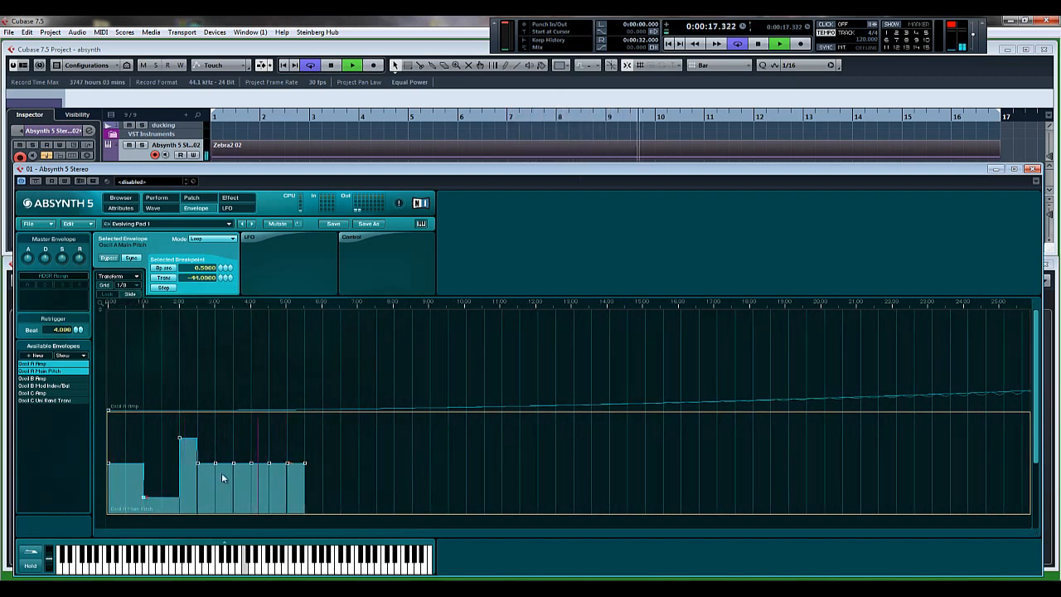
pyautogui.moveTo(232, 463); pyautogui.dragTo(232, 413)
pyautogui.moveTo(215, 463); pyautogui.dragTo(214, 481)
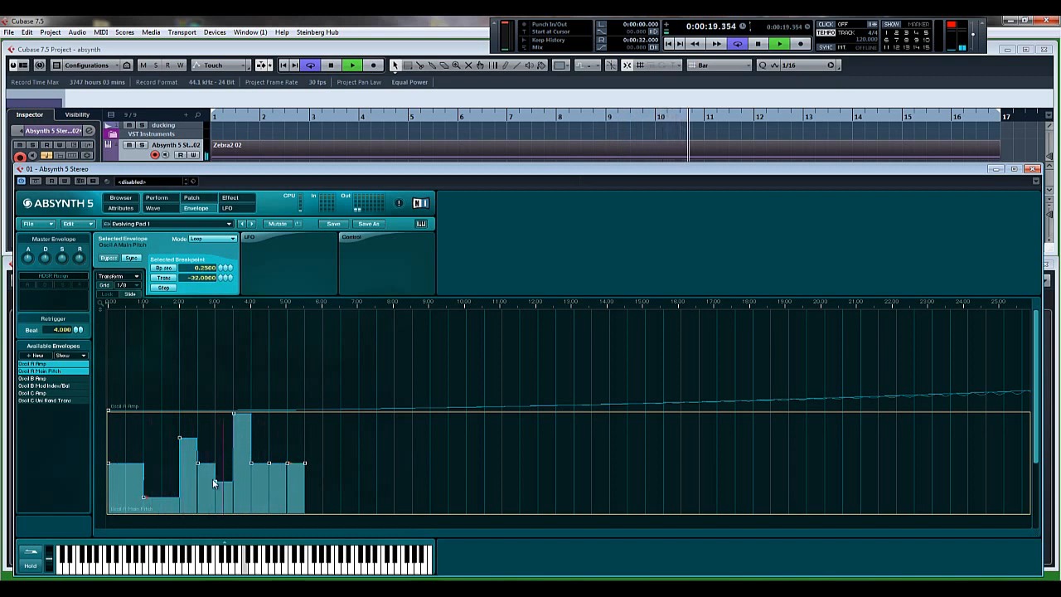
pyautogui.moveTo(272, 463); pyautogui.dragTo(274, 460)
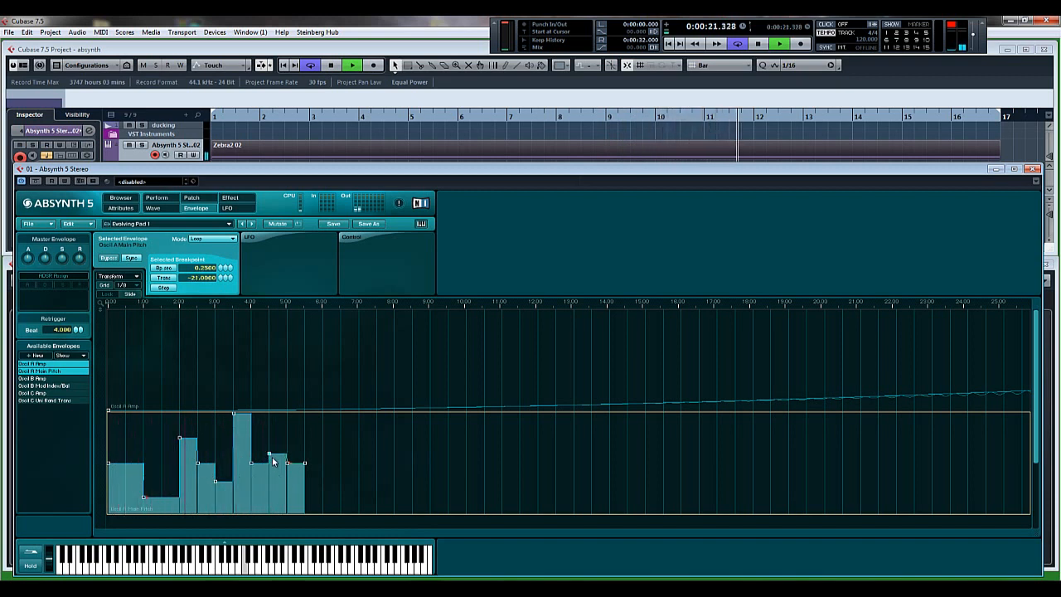
# Step: Shorten the first pitch step, set the second to -42 and the 4.00 step to -20, lower the last step, and stop playback at project start
pyautogui.click(123, 467)
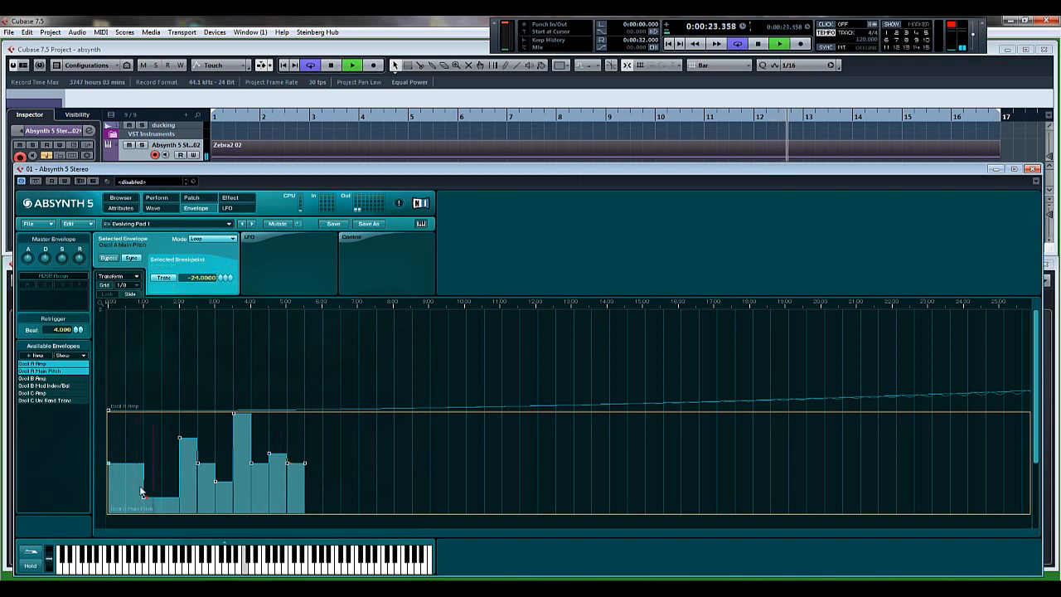
pyautogui.moveTo(143, 496); pyautogui.dragTo(128, 495)
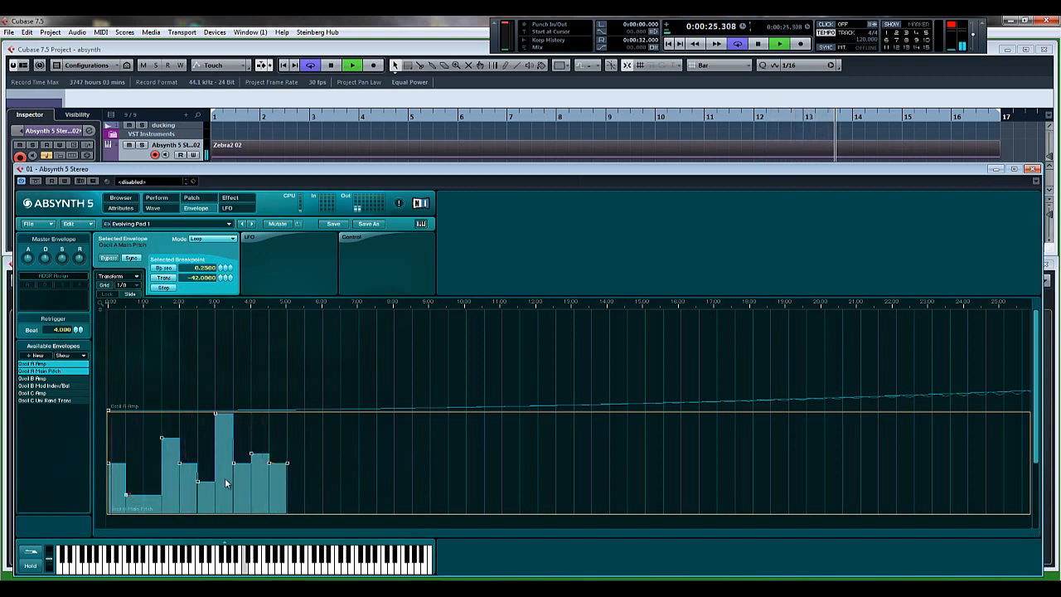
pyautogui.moveTo(287, 463); pyautogui.dragTo(268, 495)
pyautogui.click(252, 454)
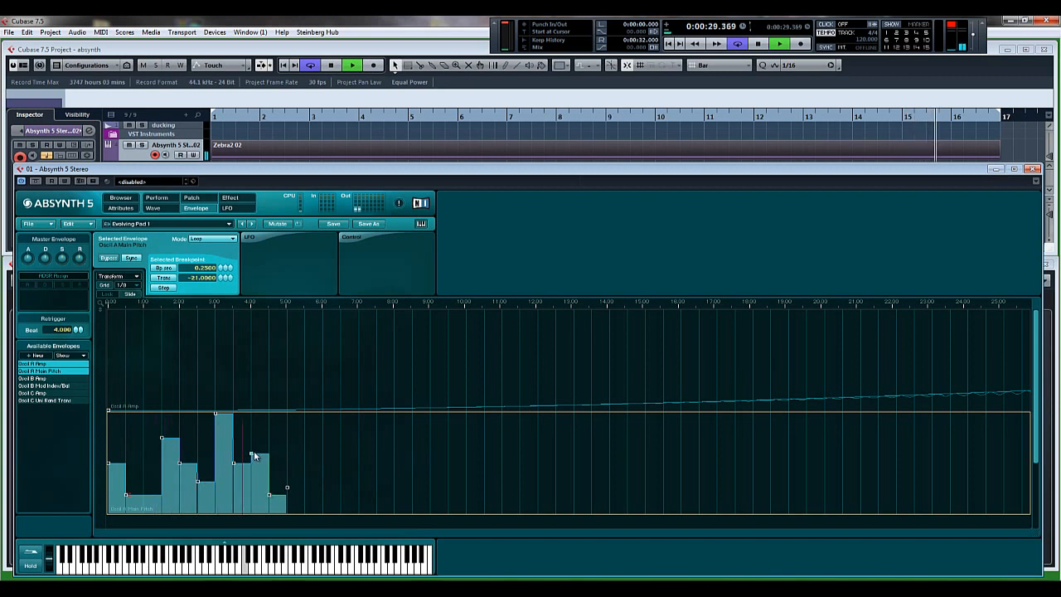
pyautogui.moveTo(253, 454); pyautogui.dragTo(253, 450)
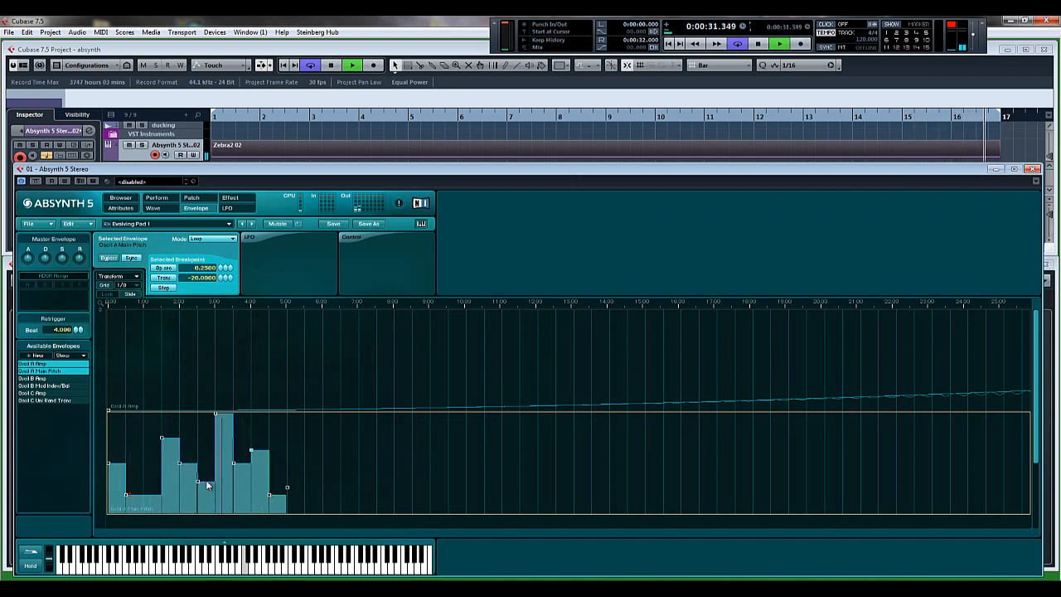
pyautogui.press('space')
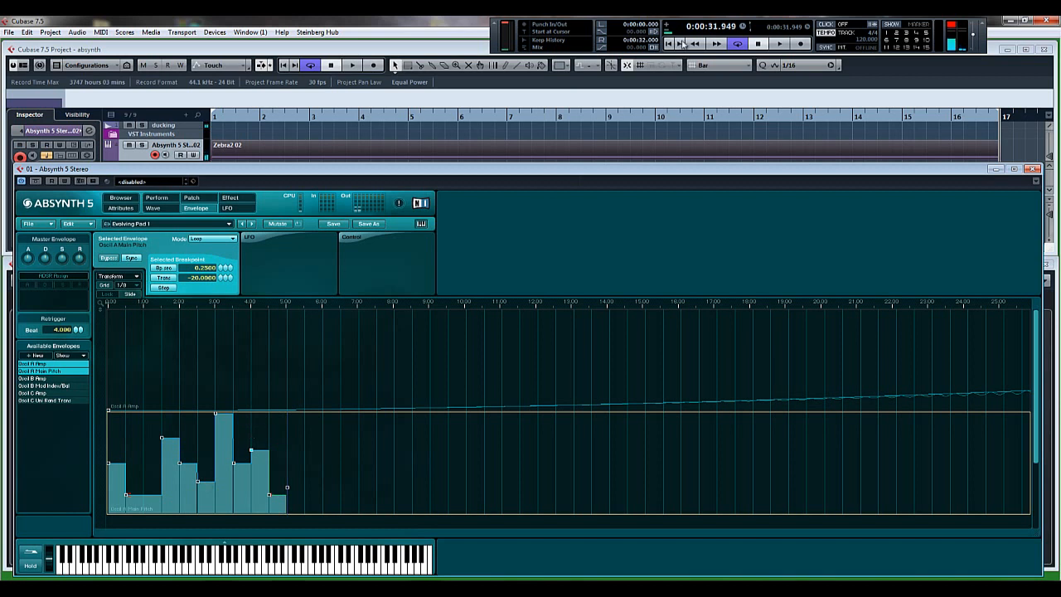
pyautogui.click(757, 43)
# Step: Examine the finished Oscil A Main Pitch step sequence and display the Oscil C Amp envelope on its own
pyautogui.scroll(-8, 422, 394)
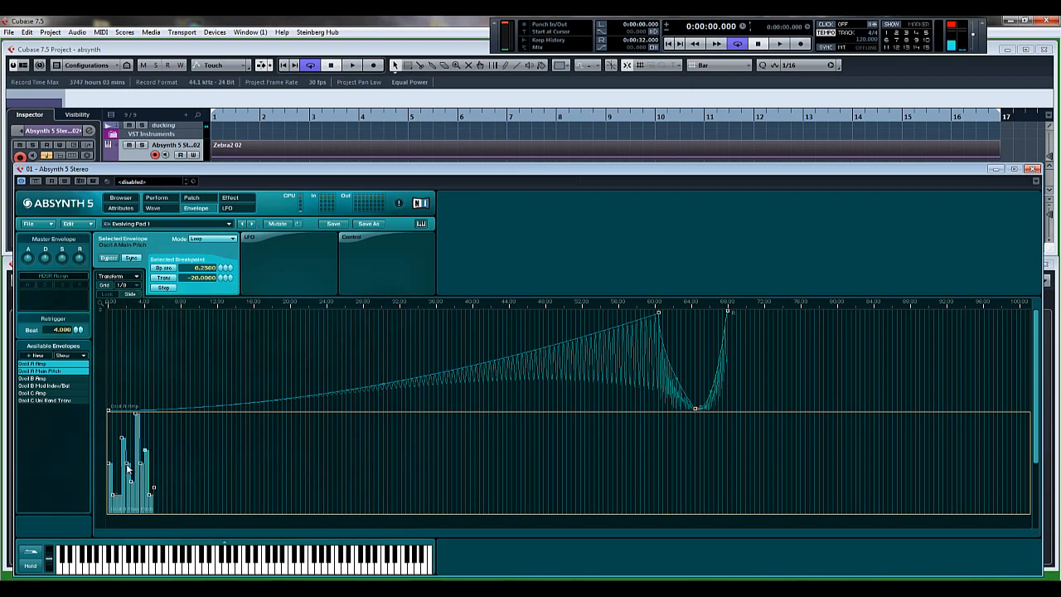
pyautogui.moveTo(111, 303); pyautogui.dragTo(434, 374)
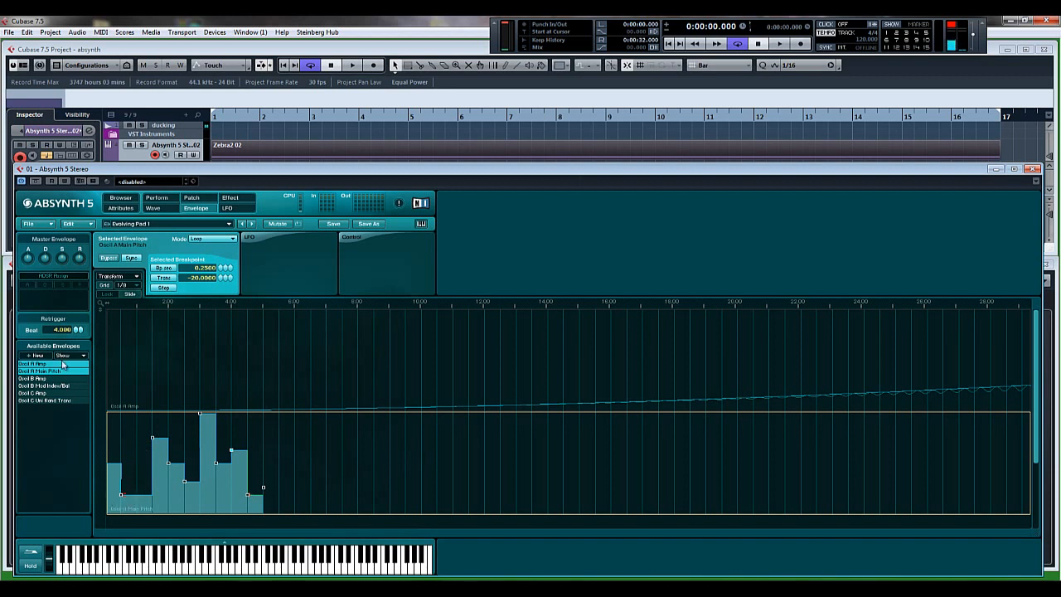
pyautogui.click(293, 479)
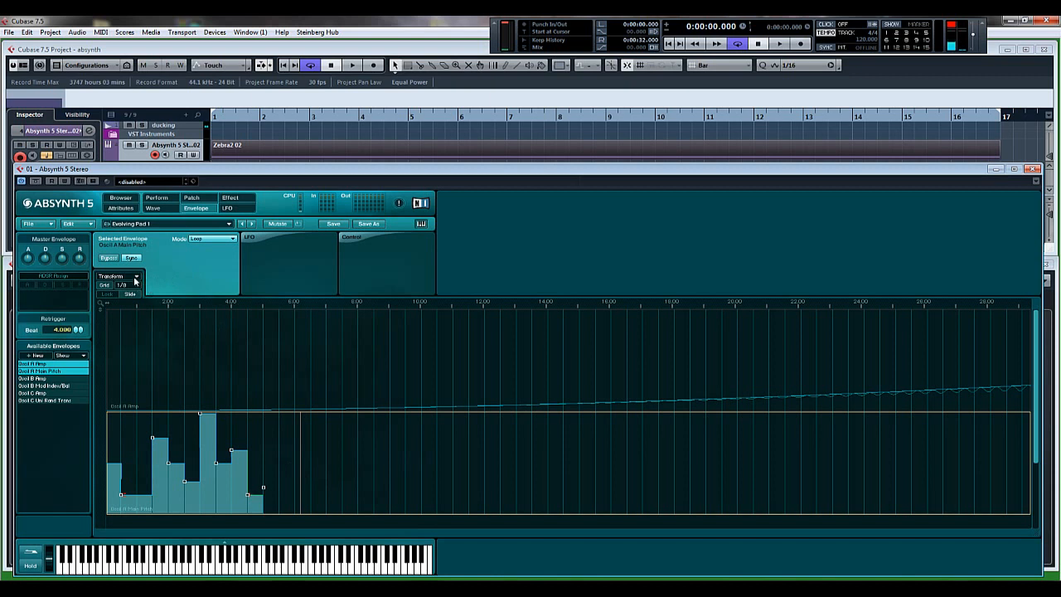
pyautogui.click(54, 393)
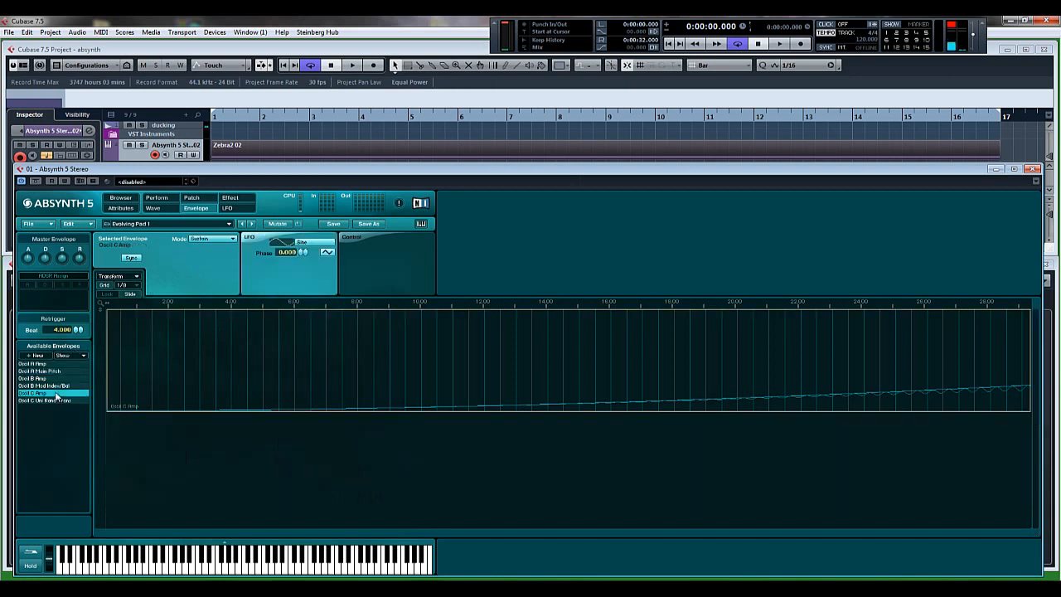
# Step: Create an Oscil C Main Pitch envelope and paste a copy of the Oscil A Main Pitch envelope into it
pyautogui.click(35, 355)
pyautogui.click(35, 296)
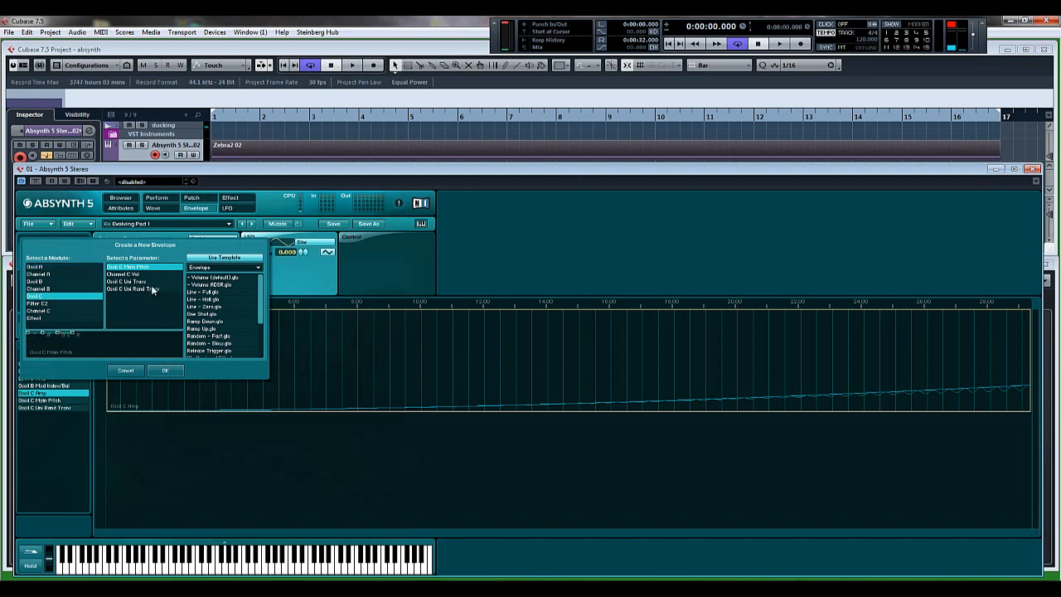
pyautogui.click(164, 369)
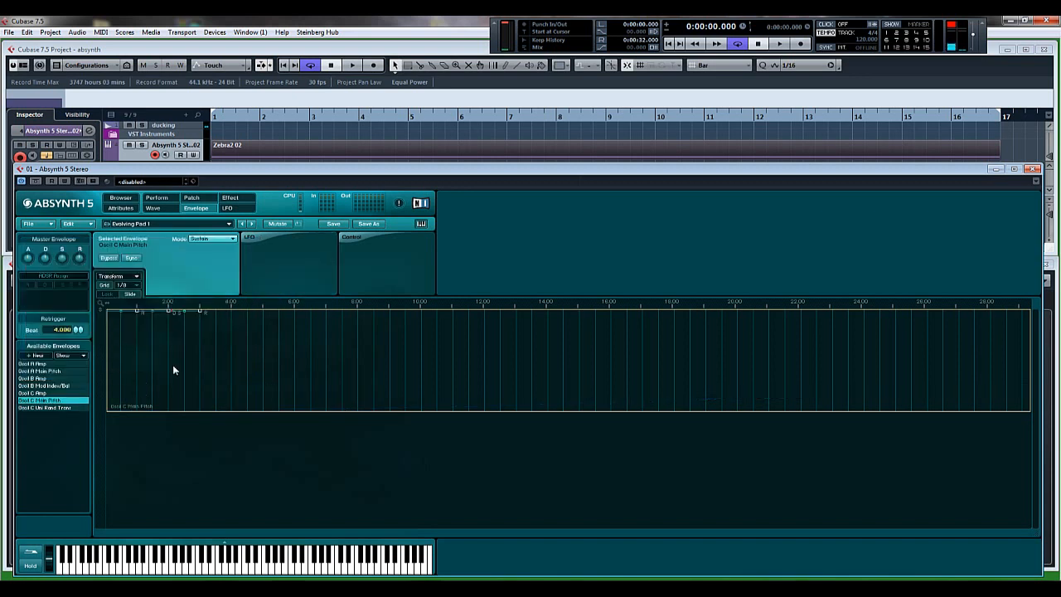
pyautogui.click(46, 371)
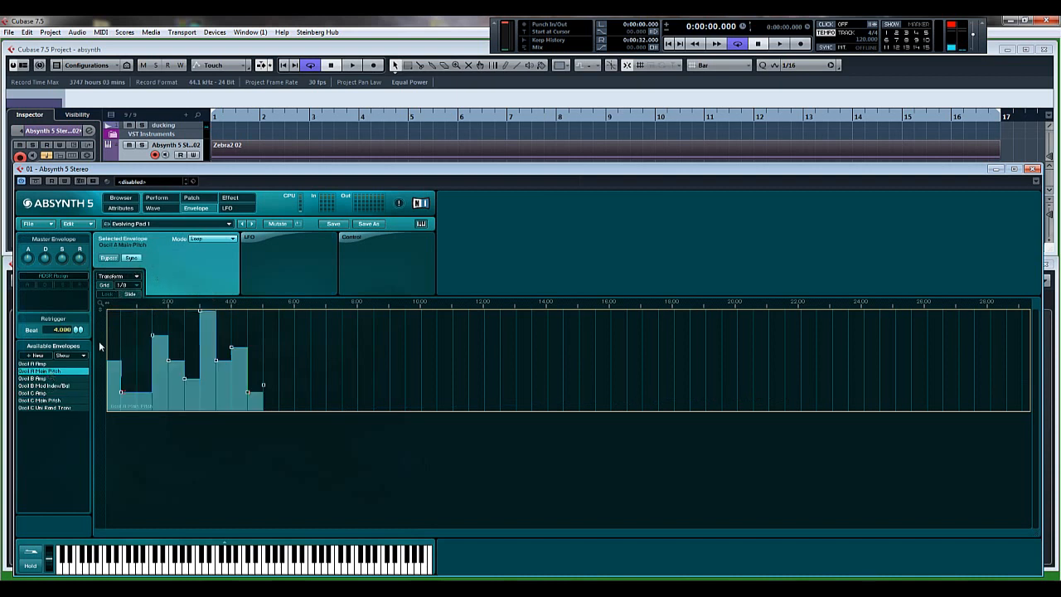
pyautogui.click(51, 401)
pyautogui.click(79, 224)
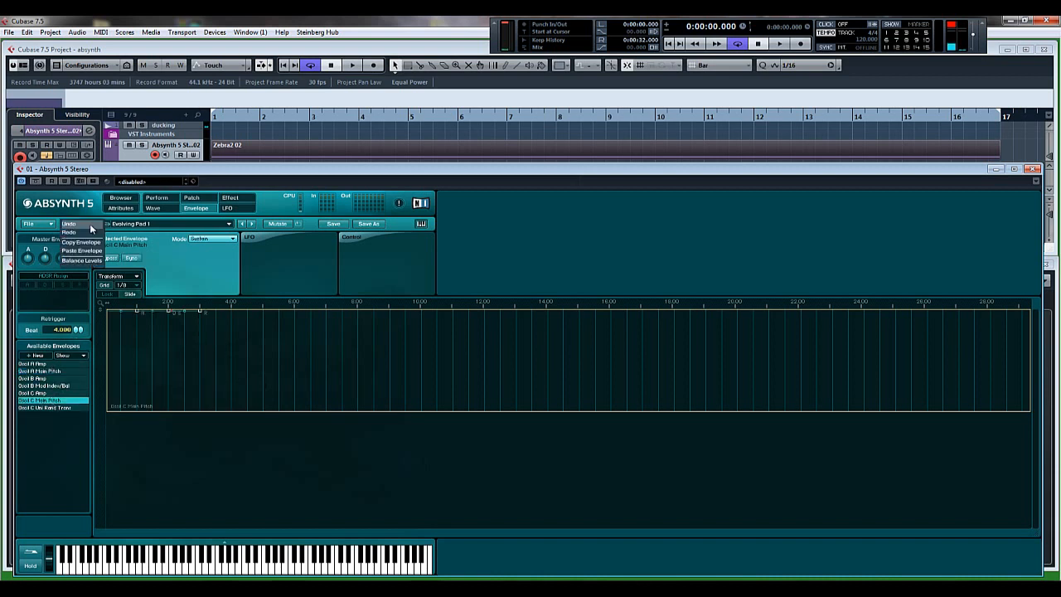
pyautogui.click(83, 250)
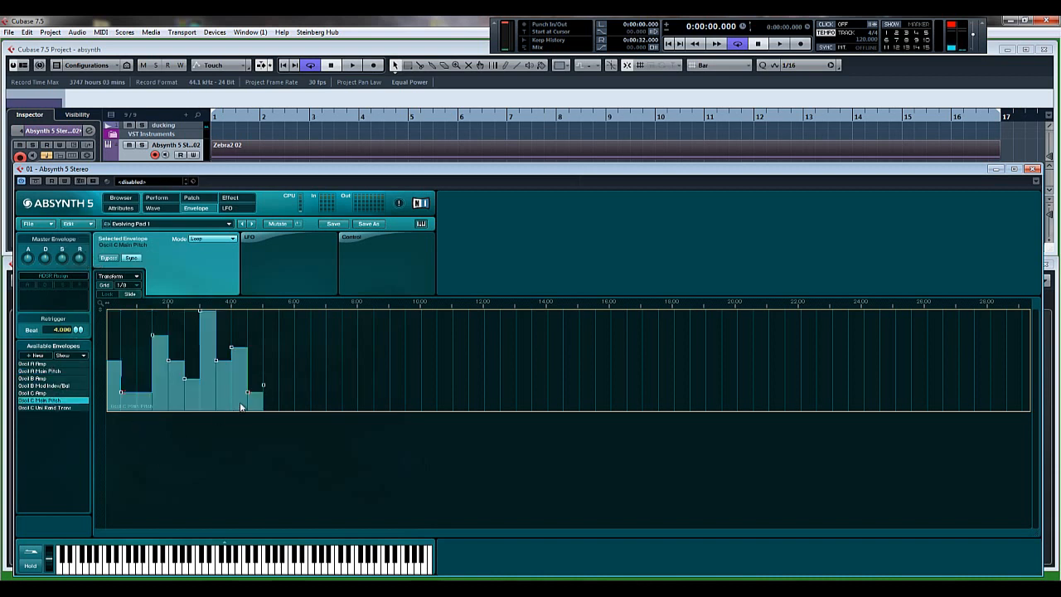
# Step: Start playback and display the Oscil A Amp, A Main Pitch, B Amp, C Amp and C Main Pitch envelopes together
pyautogui.press('space')
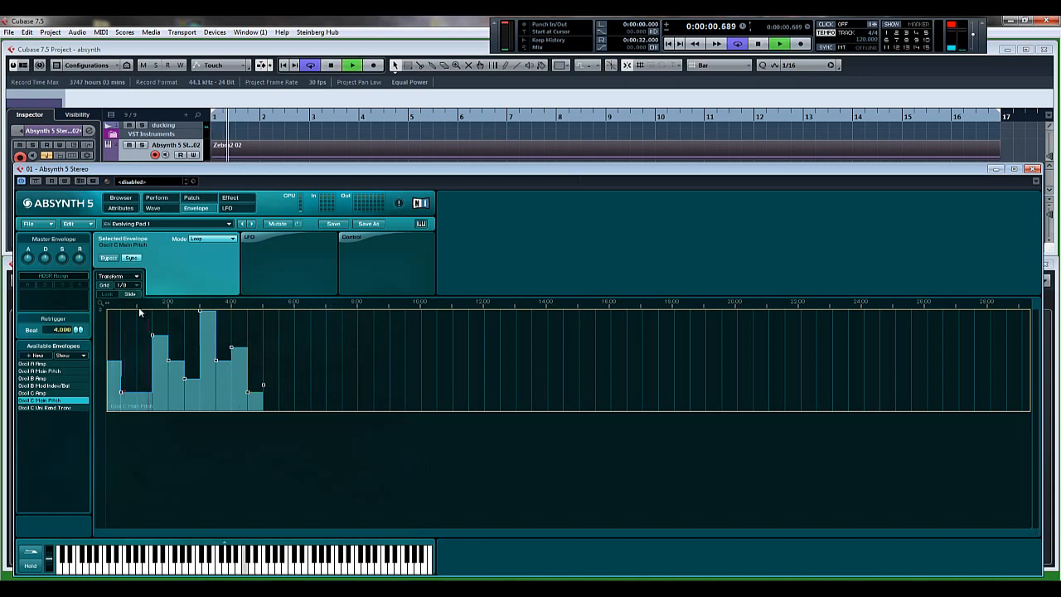
pyautogui.moveTo(121, 303); pyautogui.dragTo(133, 183)
pyautogui.click(37, 363)
pyautogui.keyDown('shift'); pyautogui.click(42, 371); pyautogui.keyUp('shift')
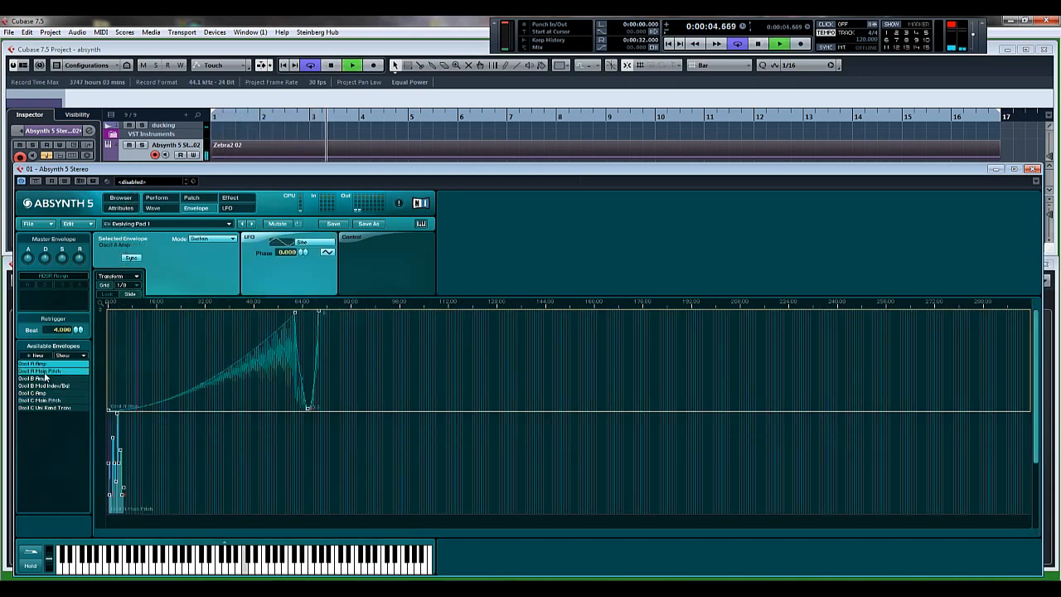
pyautogui.keyDown('shift'); pyautogui.click(49, 378); pyautogui.keyUp('shift')
pyautogui.keyDown('shift'); pyautogui.click(45, 393); pyautogui.keyUp('shift')
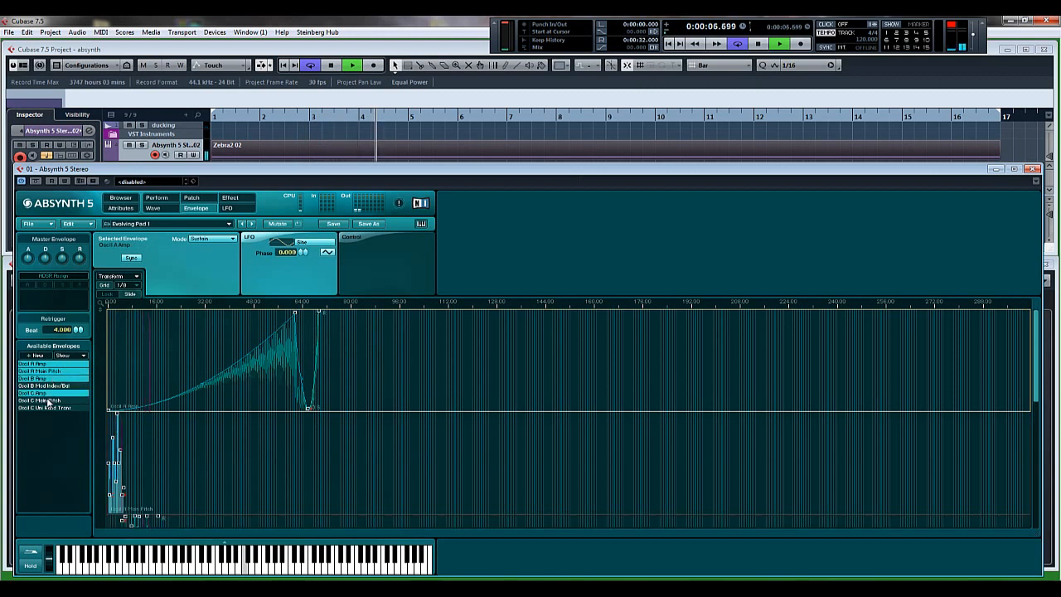
pyautogui.keyDown('shift'); pyautogui.click(45, 400); pyautogui.keyUp('shift')
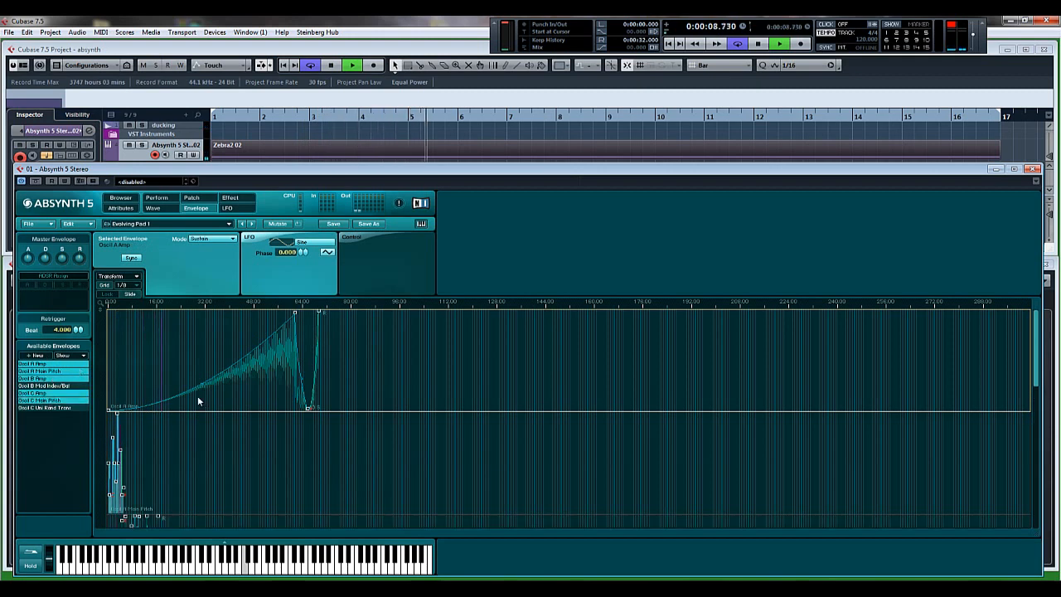
pyautogui.moveTo(100, 364); pyautogui.dragTo(103, 277)
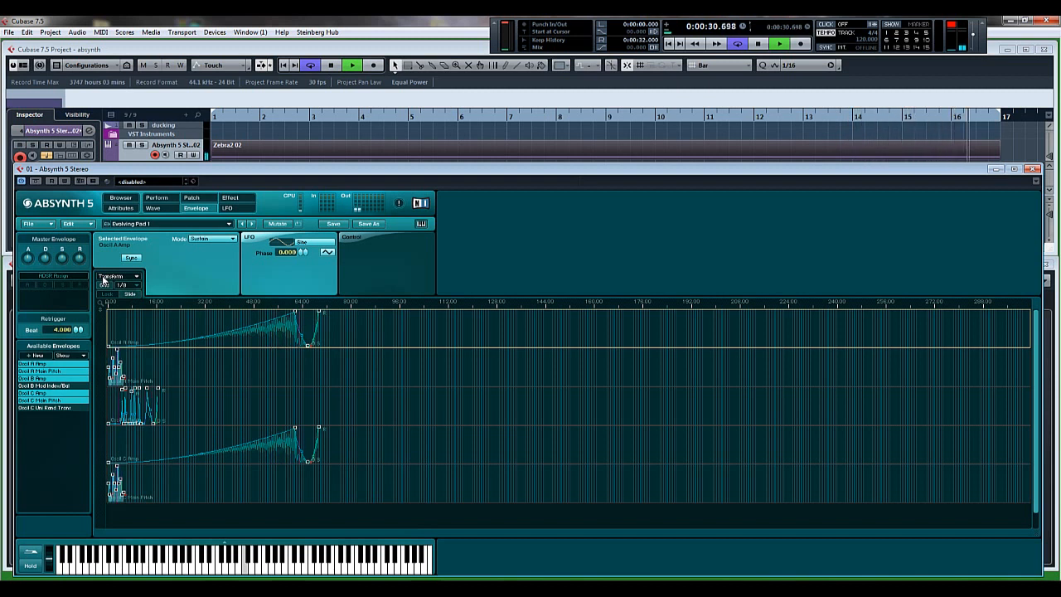
# Step: Stop playback, return to the project start, and examine the timing of the displayed envelopes
pyautogui.press('space')
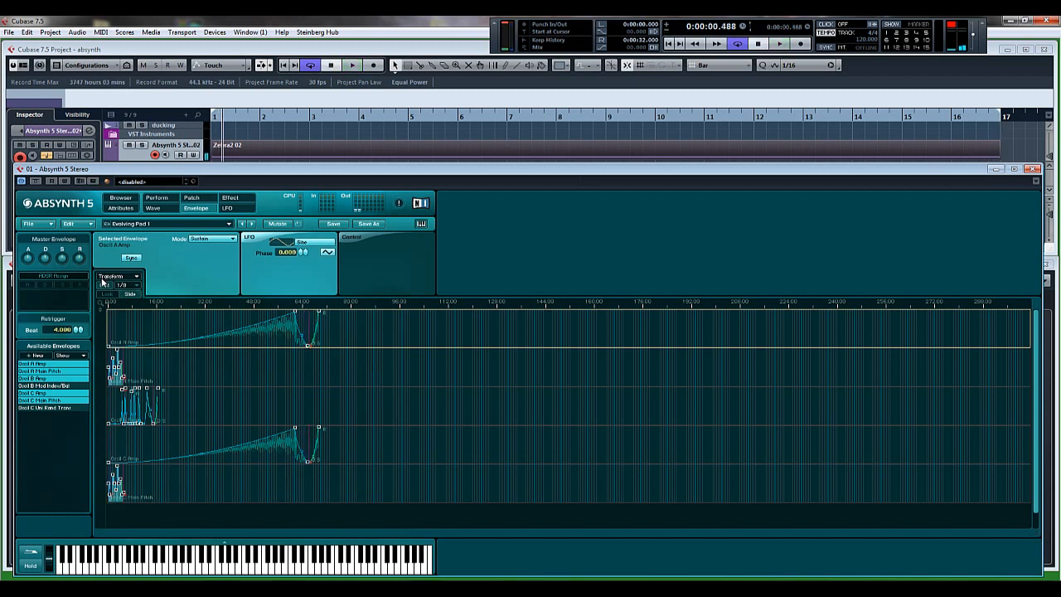
pyautogui.press('space')
pyautogui.click(758, 47)
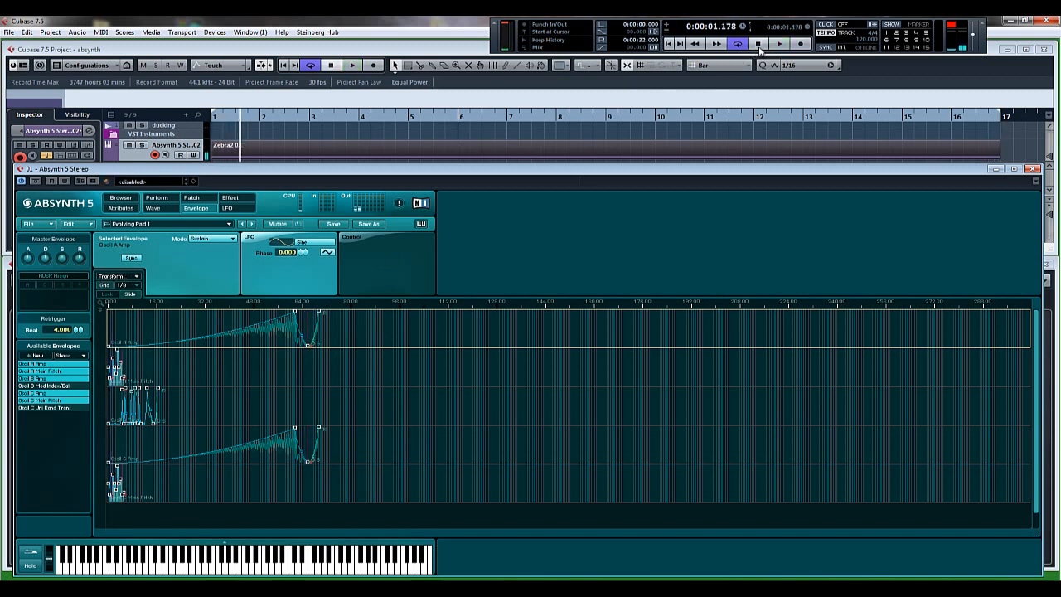
pyautogui.click(759, 47)
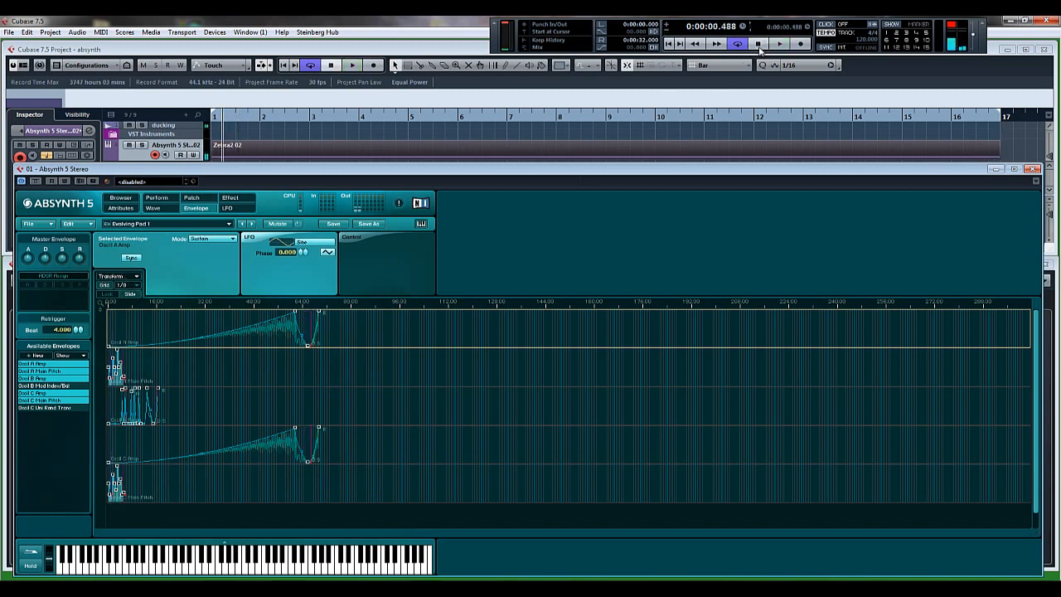
pyautogui.click(673, 50)
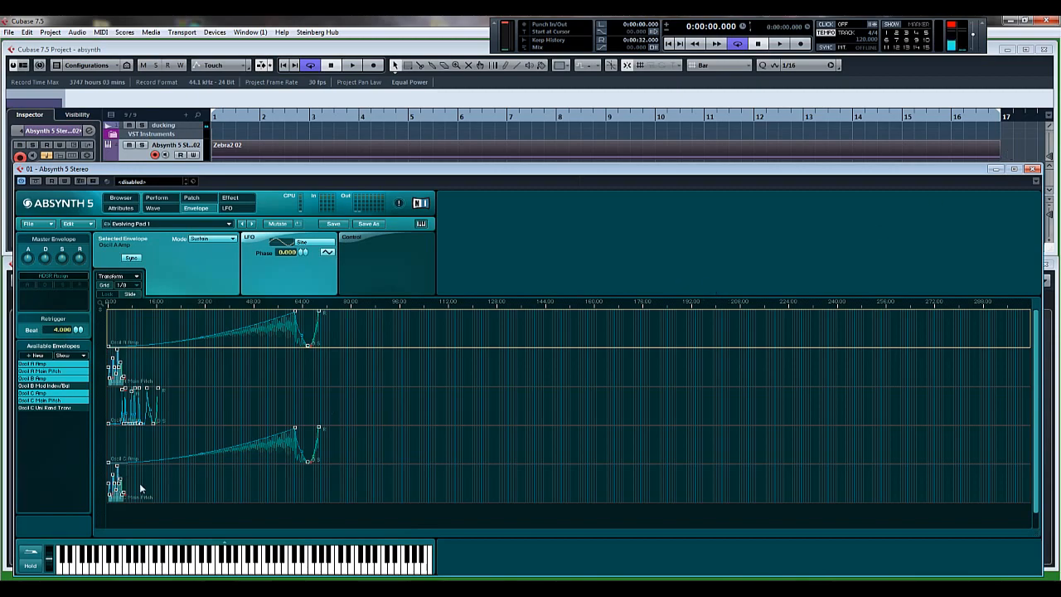
pyautogui.moveTo(113, 307); pyautogui.dragTo(224, 313)
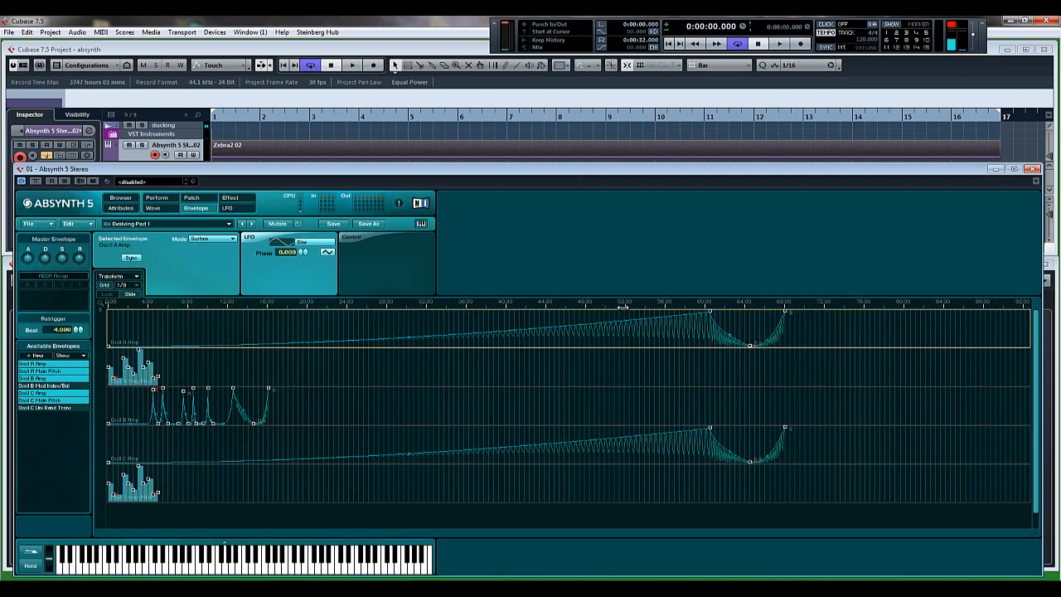
# Step: Display the Oscil B Mod Index/Bal envelope on its own and set its mode to Loop
pyautogui.click(60, 386)
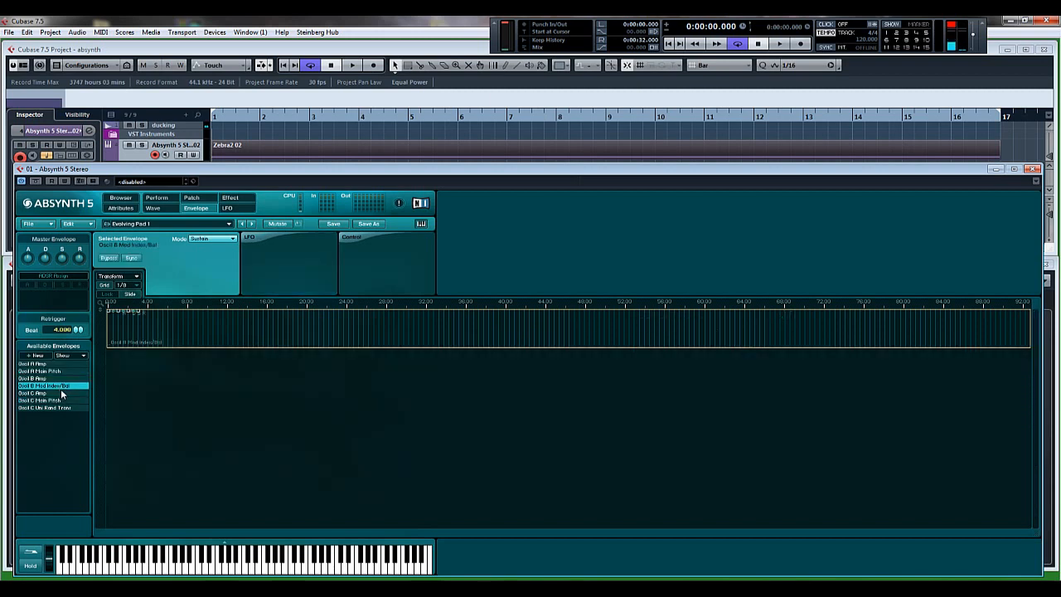
pyautogui.click(117, 314)
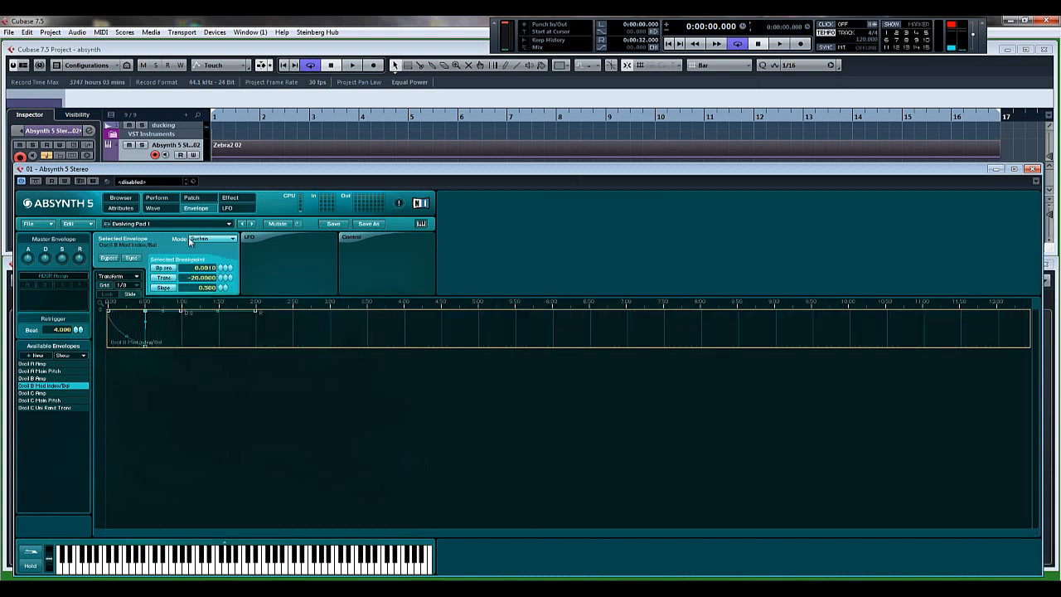
pyautogui.click(211, 238)
pyautogui.click(210, 255)
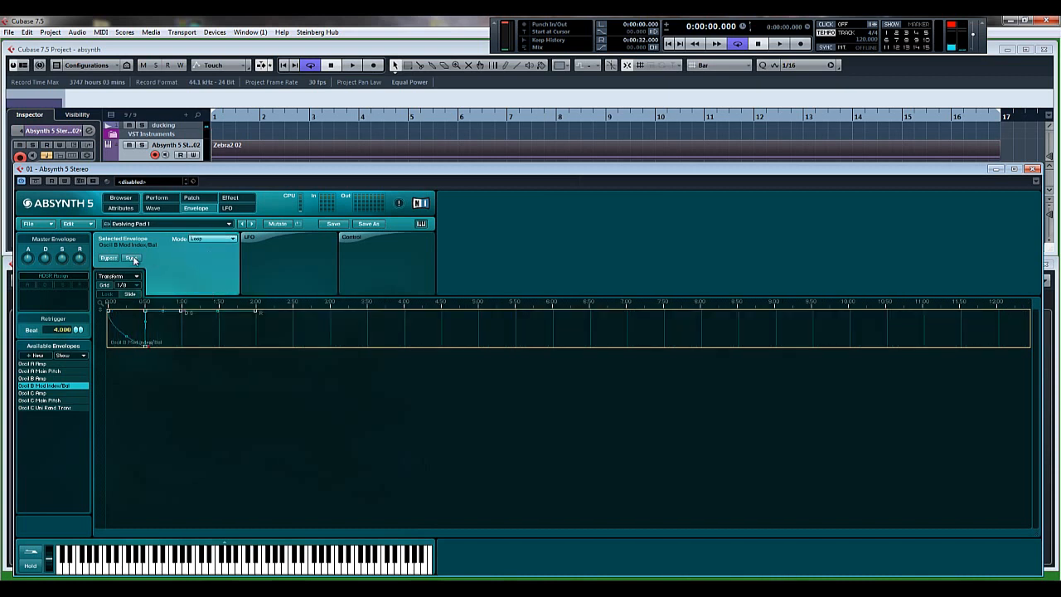
# Step: Inspect Oscil B's Mod settings in the patch, try changing the Balance, and restore it to 0.5
pyautogui.click(204, 201)
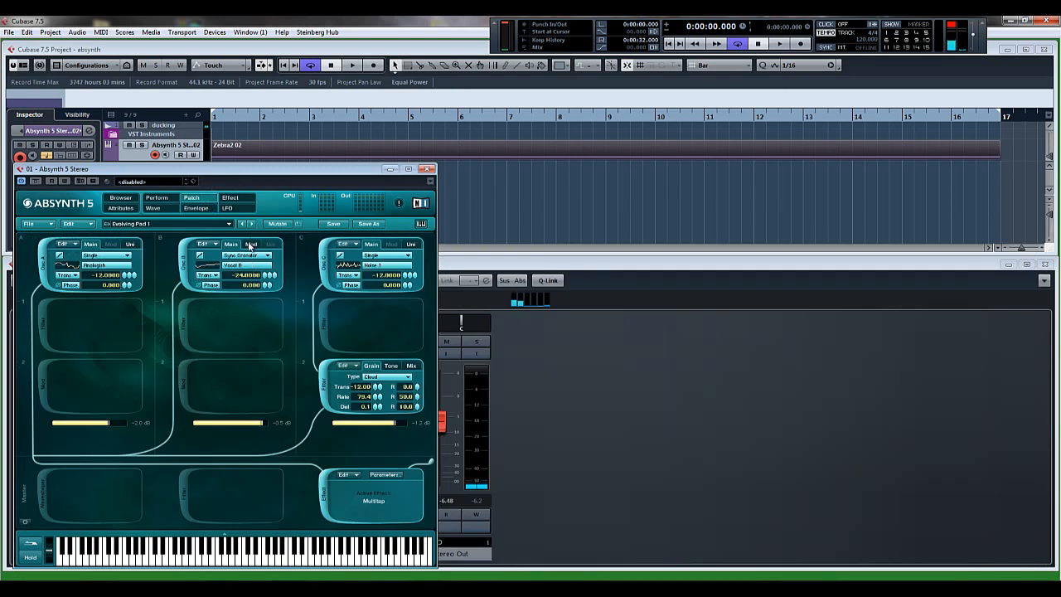
pyautogui.click(250, 244)
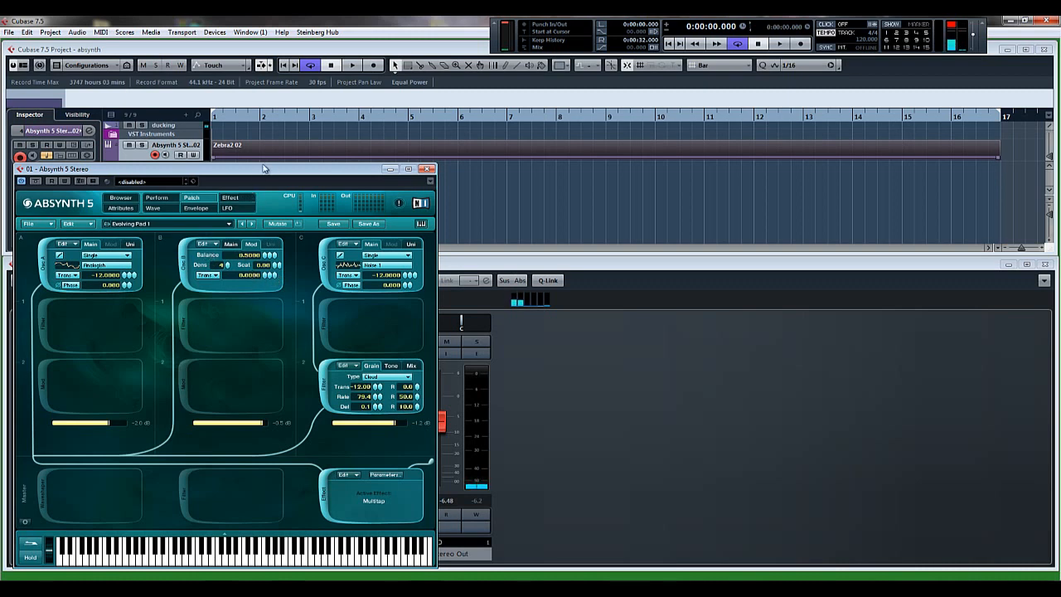
pyautogui.click(197, 208)
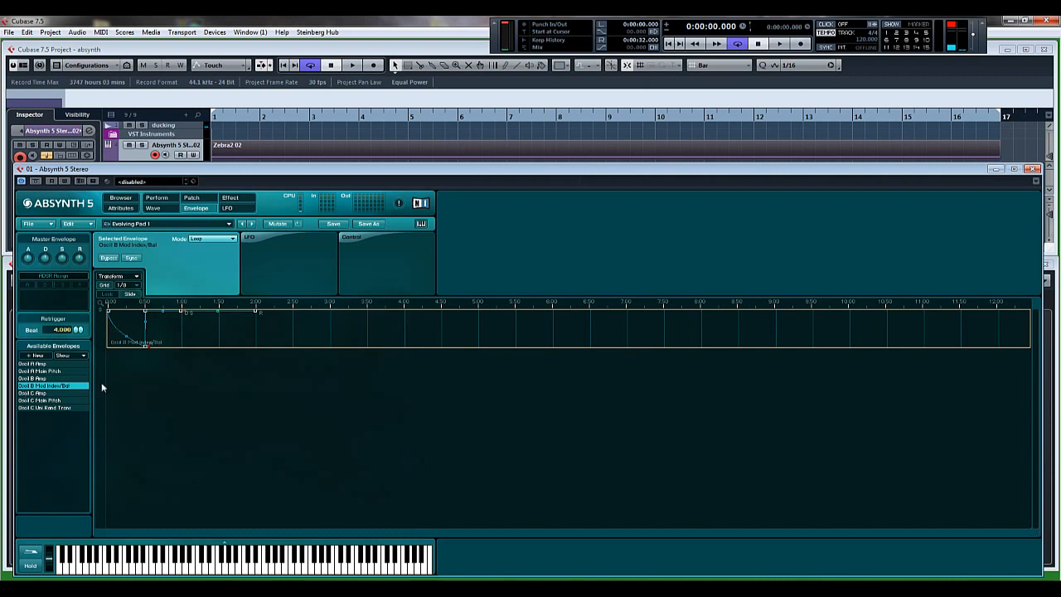
pyautogui.click(203, 198)
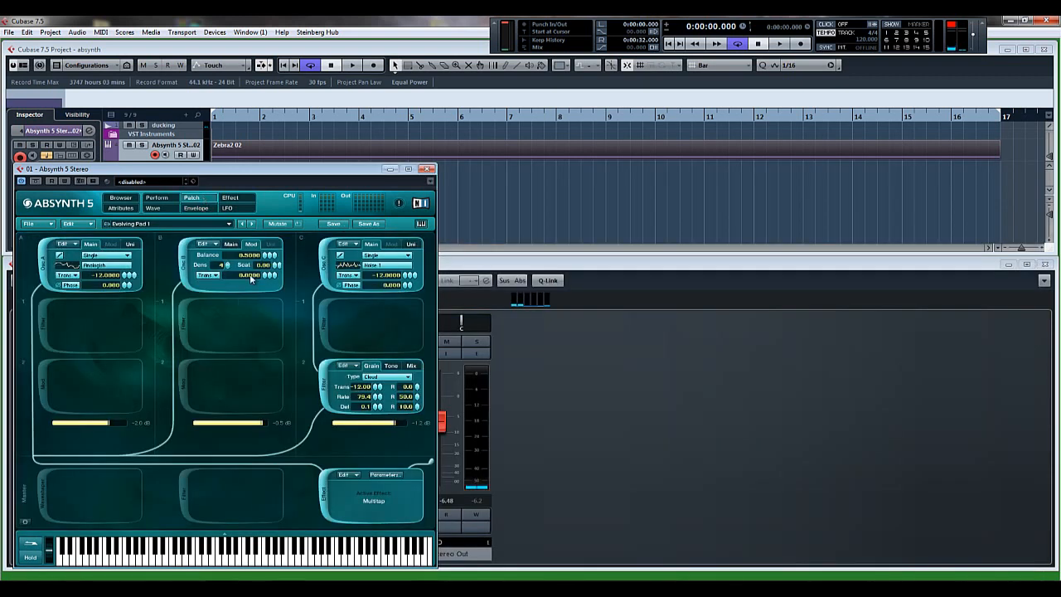
pyautogui.moveTo(265, 254)
pyautogui.mouseDown()
pyautogui.moveTo(268, 199)
pyautogui.moveTo(274, 274)
pyautogui.moveTo(274, 206)
pyautogui.moveTo(270, 249)
pyautogui.moveTo(255, 261)
pyautogui.mouseUp()
pyautogui.write('5')
pyautogui.press('Return')
# Step: Delete the existing Oscil B Mod Index/Bal envelope
pyautogui.click(197, 208)
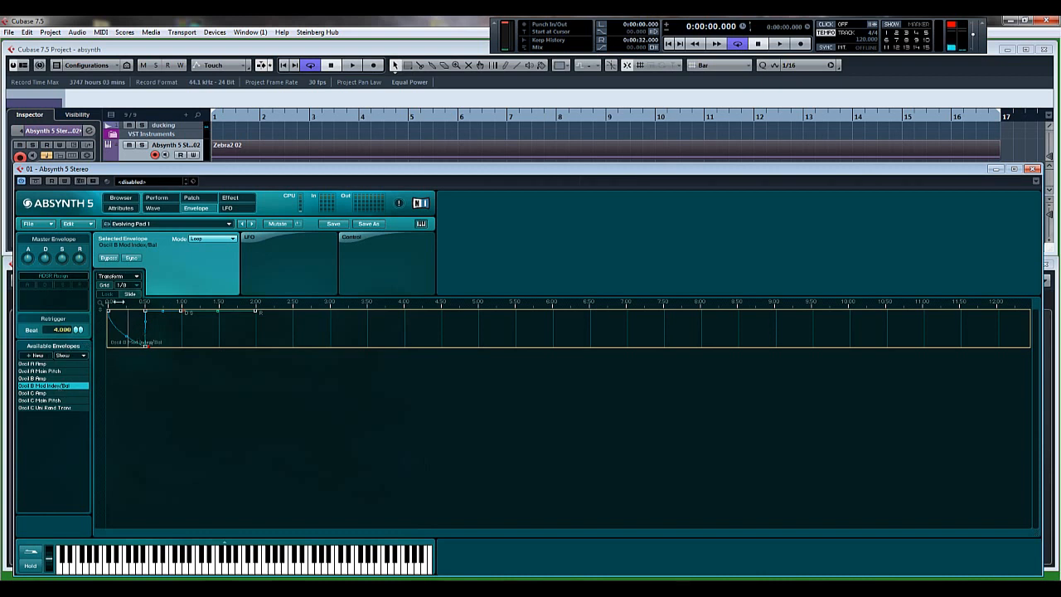
pyautogui.click(132, 276)
pyautogui.click(133, 343)
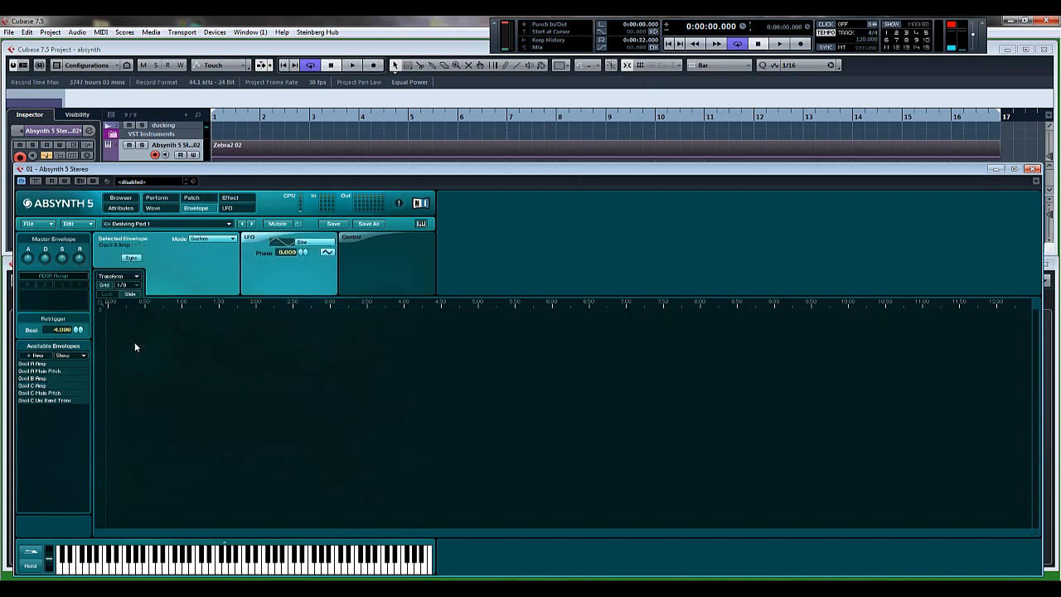
# Step: Create a new Oscil B Mod Index/Bal envelope from the Random - Fast template
pyautogui.click(36, 356)
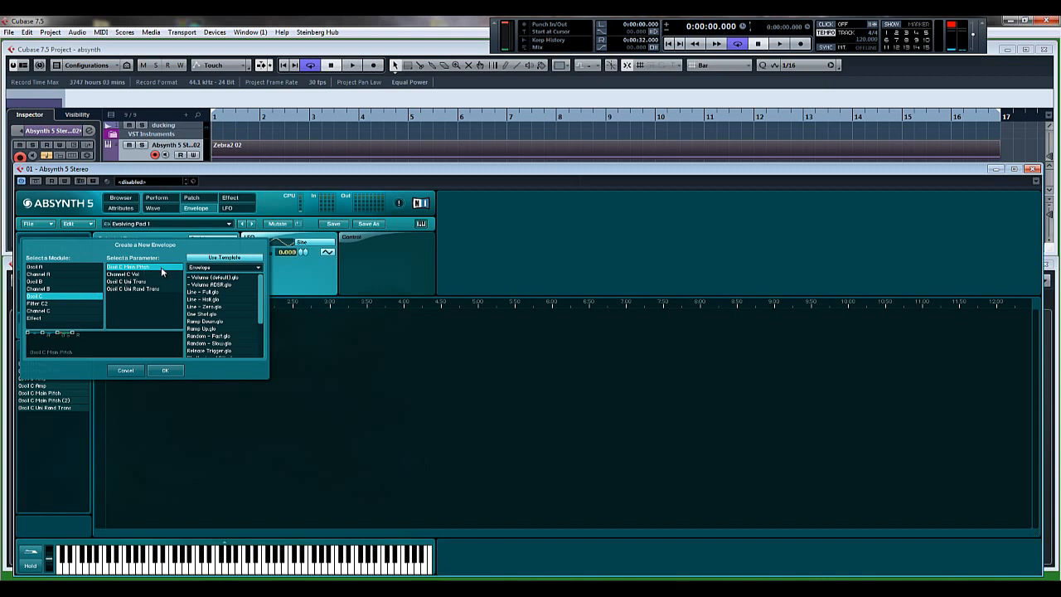
pyautogui.click(49, 283)
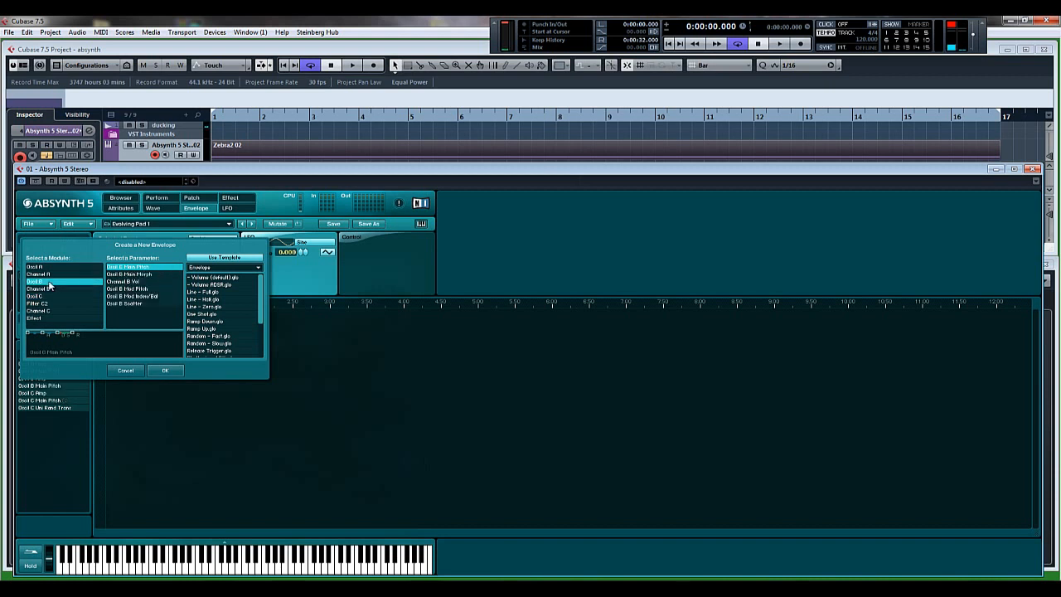
pyautogui.click(132, 296)
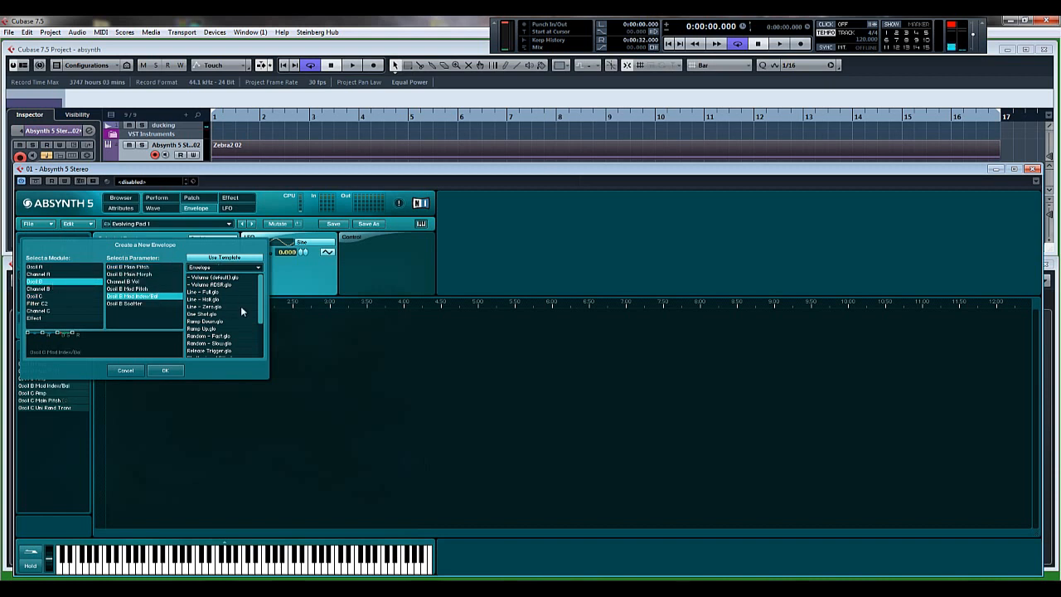
pyautogui.moveTo(262, 305); pyautogui.dragTo(256, 348)
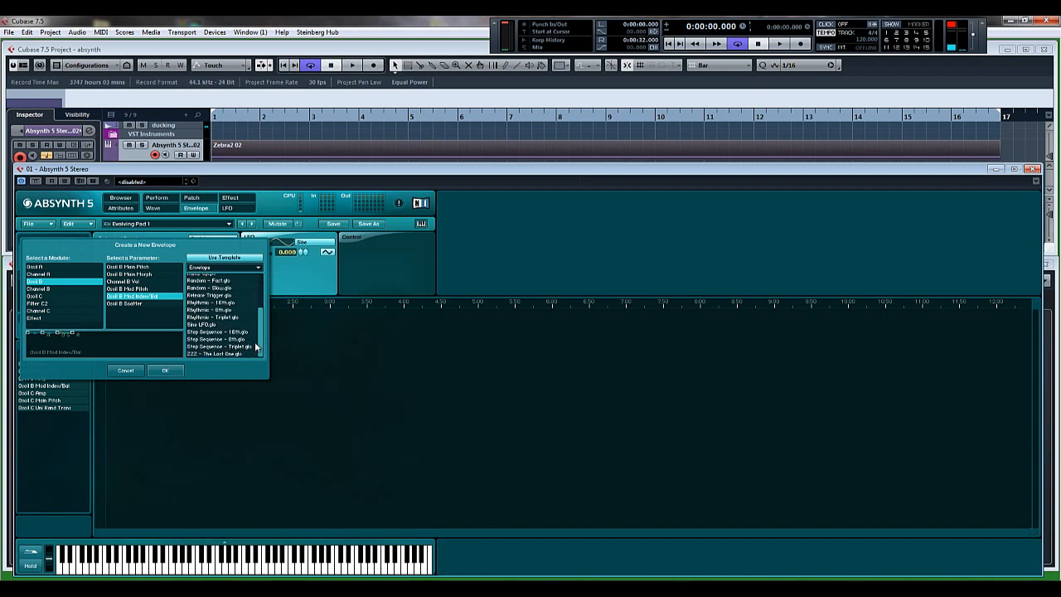
pyautogui.click(218, 281)
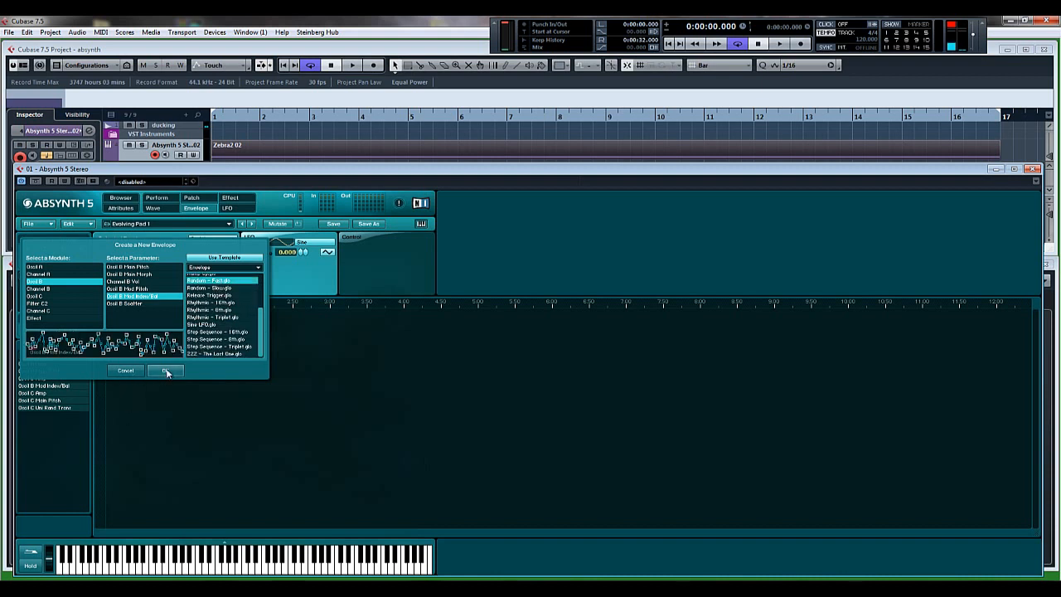
pyautogui.click(166, 371)
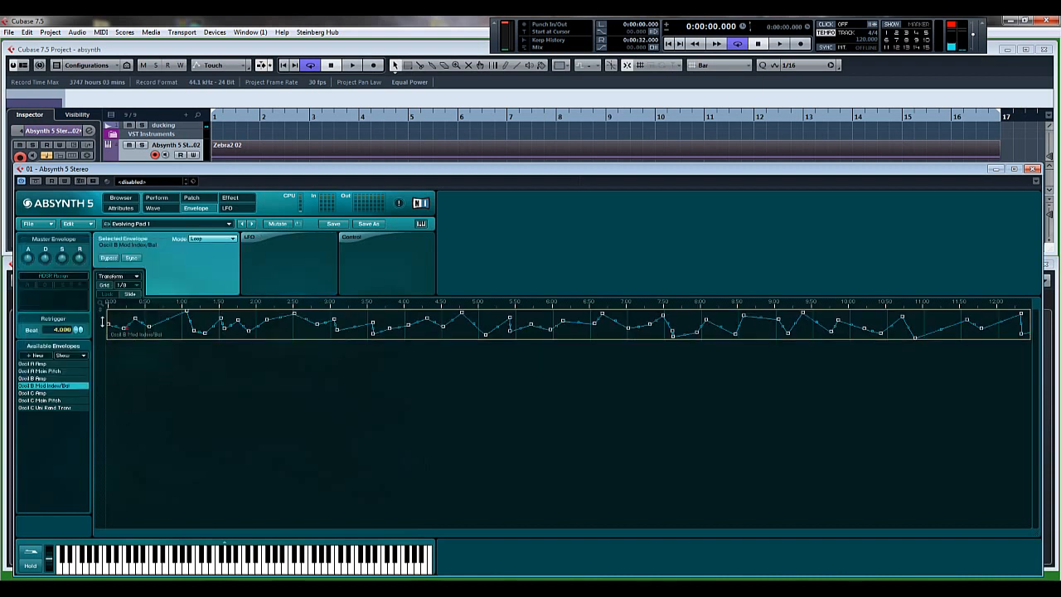
# Step: View the full random Mod Index/Bal envelope together with the Oscil B Amp envelope
pyautogui.moveTo(104, 322); pyautogui.dragTo(96, 366)
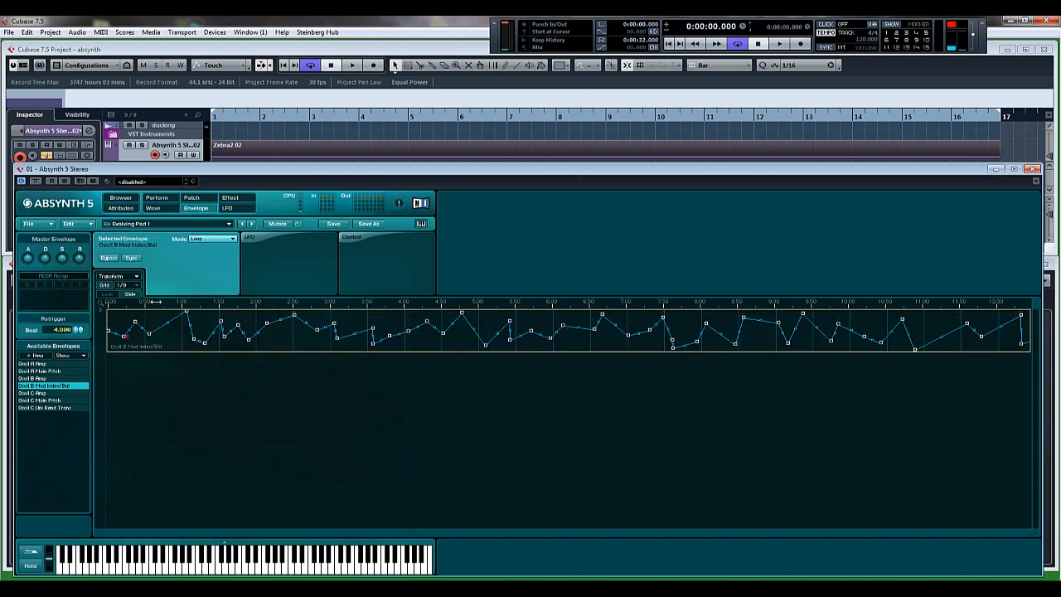
pyautogui.moveTo(156, 302); pyautogui.dragTo(155, 259)
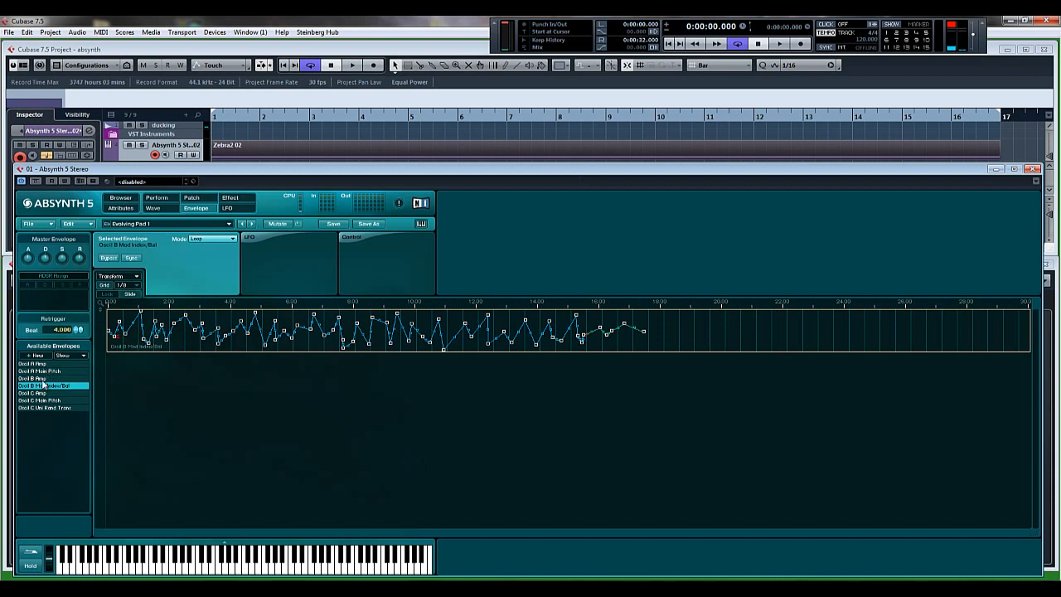
pyautogui.keyDown('ctrl'); pyautogui.click(43, 379); pyautogui.keyUp('ctrl')
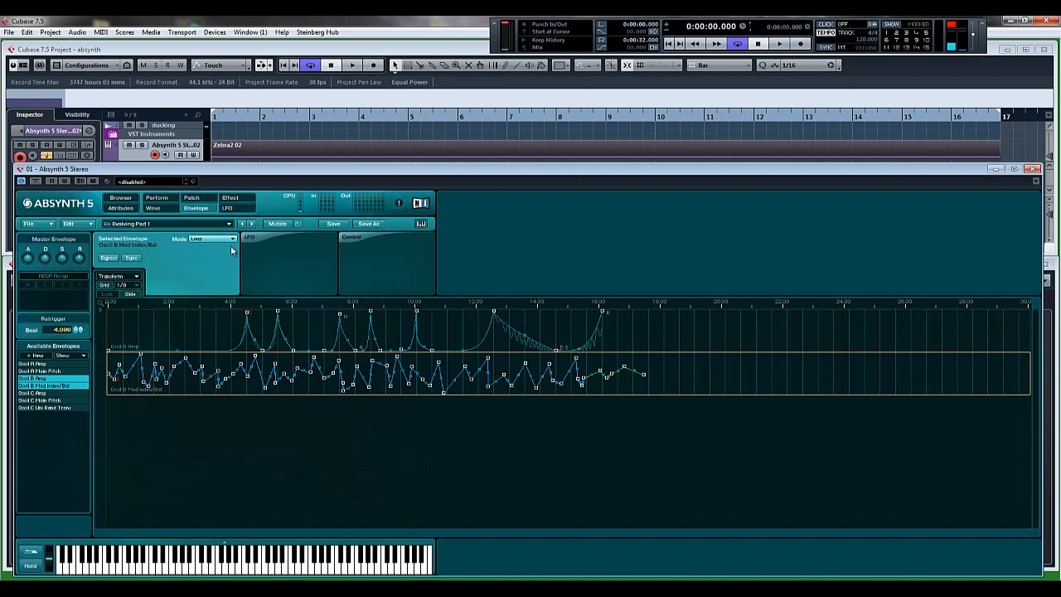
# Step: Isolate Oscil B in the patch with its Mod settings shown and start playback
pyautogui.click(192, 198)
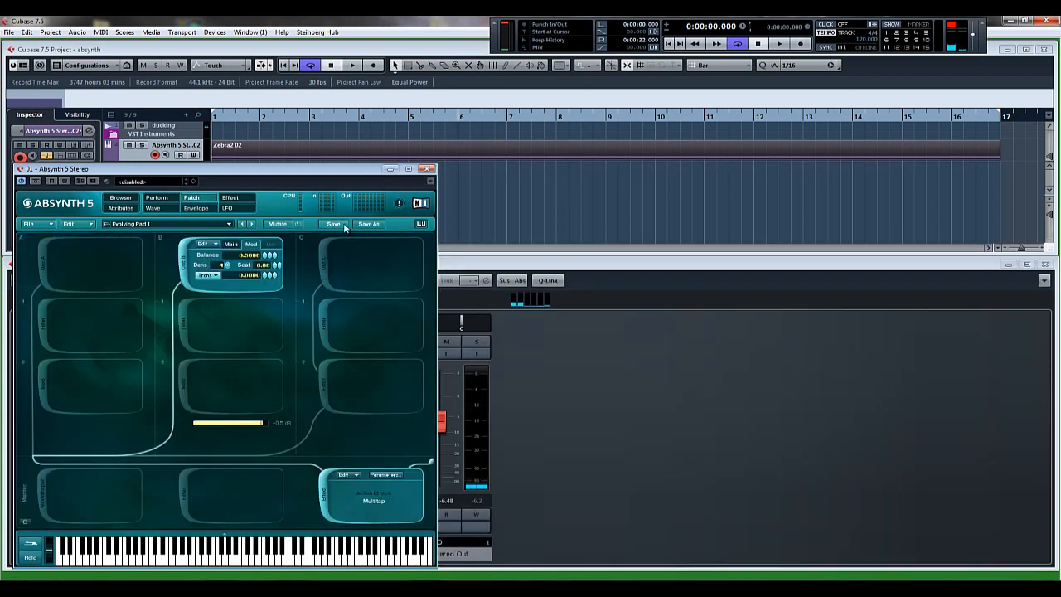
pyautogui.press('space')
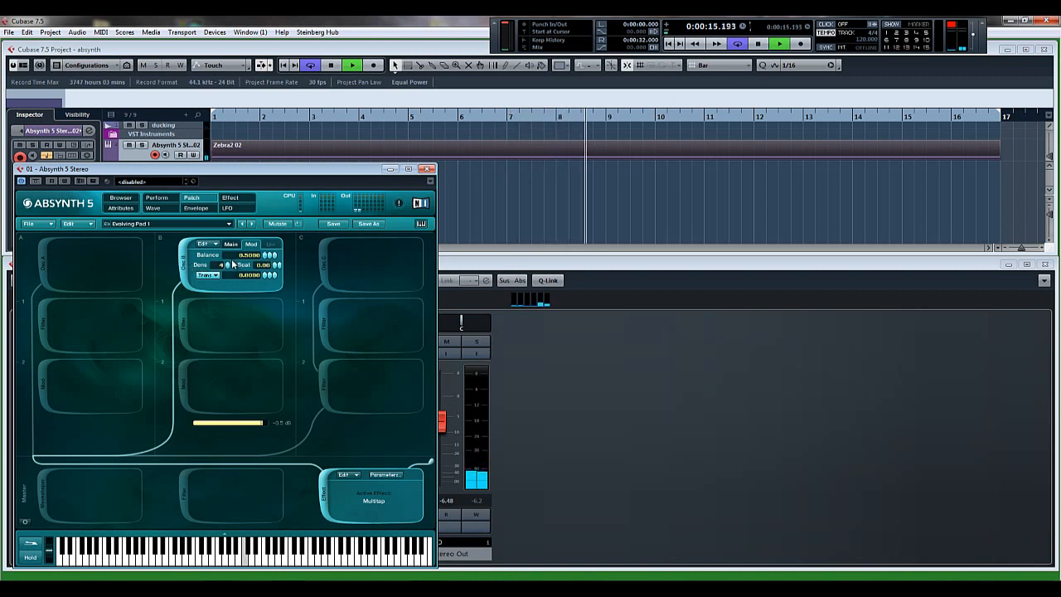
# Step: Stop playback and switch Oscil A and the channel C modules back on beside Oscil B
pyautogui.press('space')
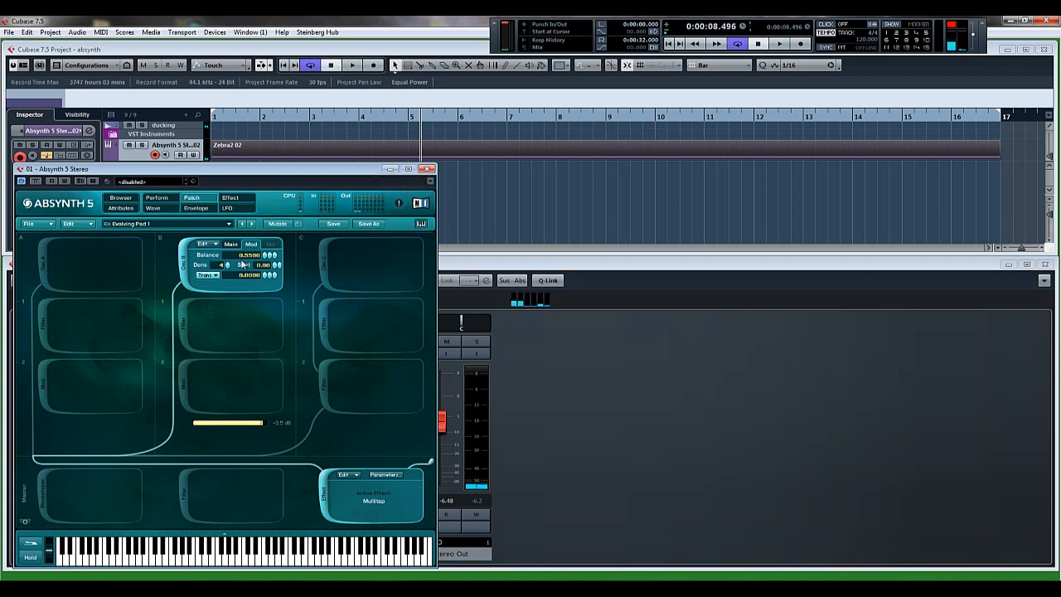
pyautogui.click(44, 270)
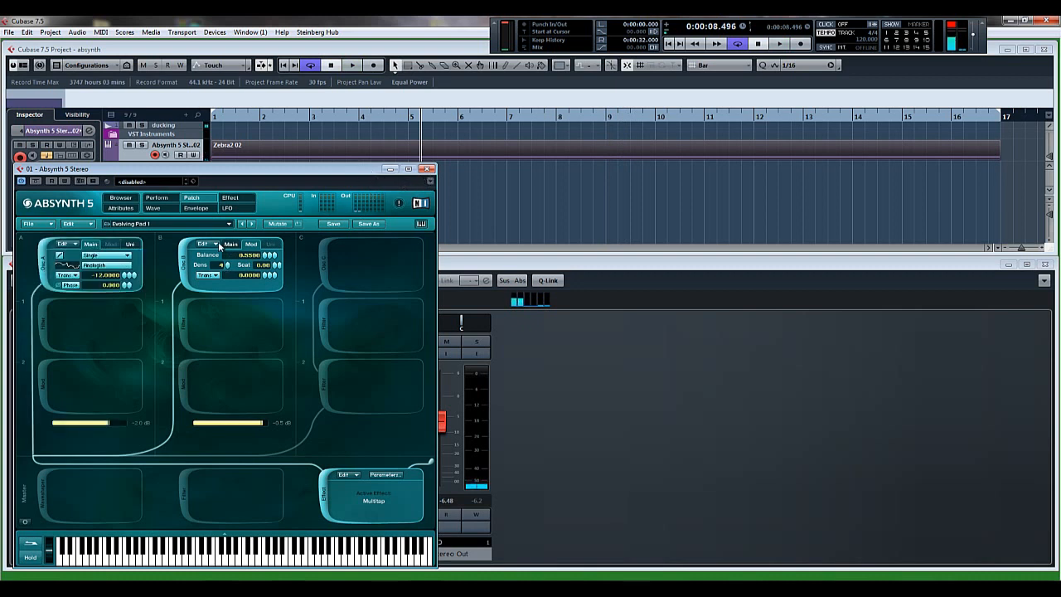
pyautogui.click(323, 264)
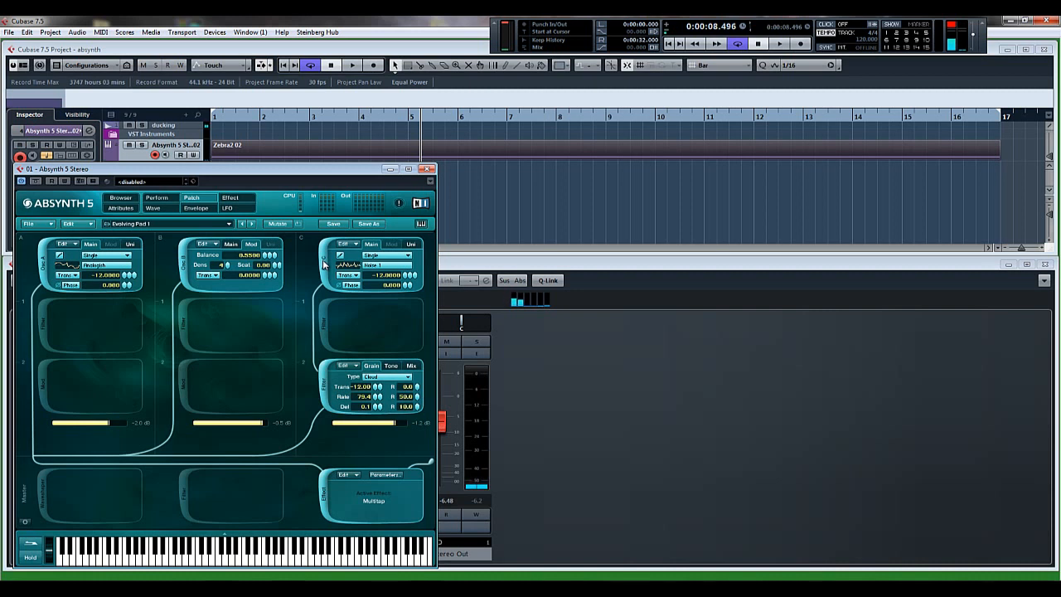
pyautogui.press('space')
# Step: Display all Channel C envelopes together in the envelope editor
pyautogui.click(197, 208)
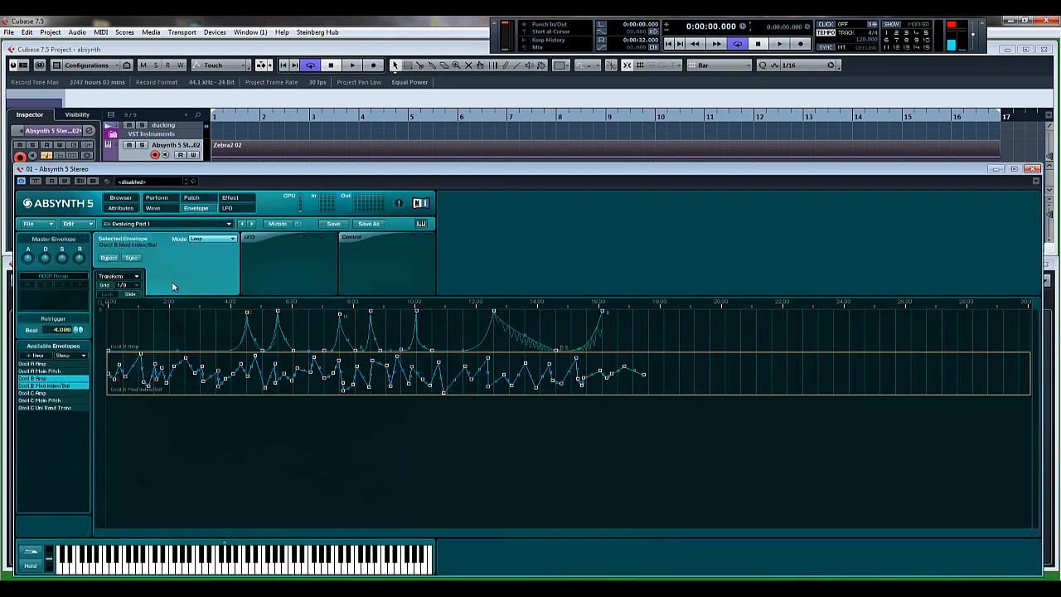
pyautogui.click(63, 355)
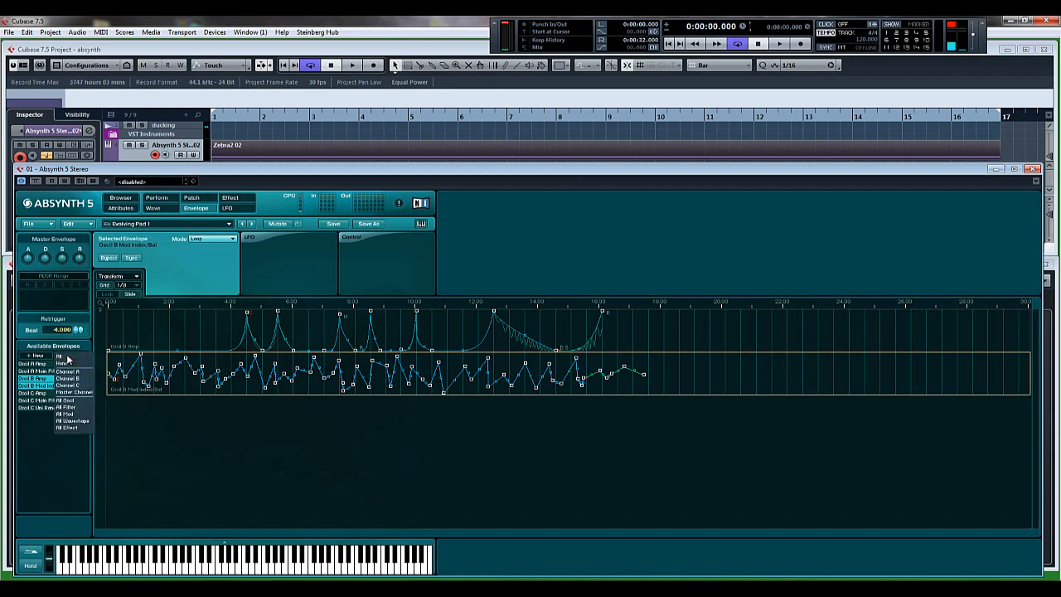
pyautogui.click(78, 386)
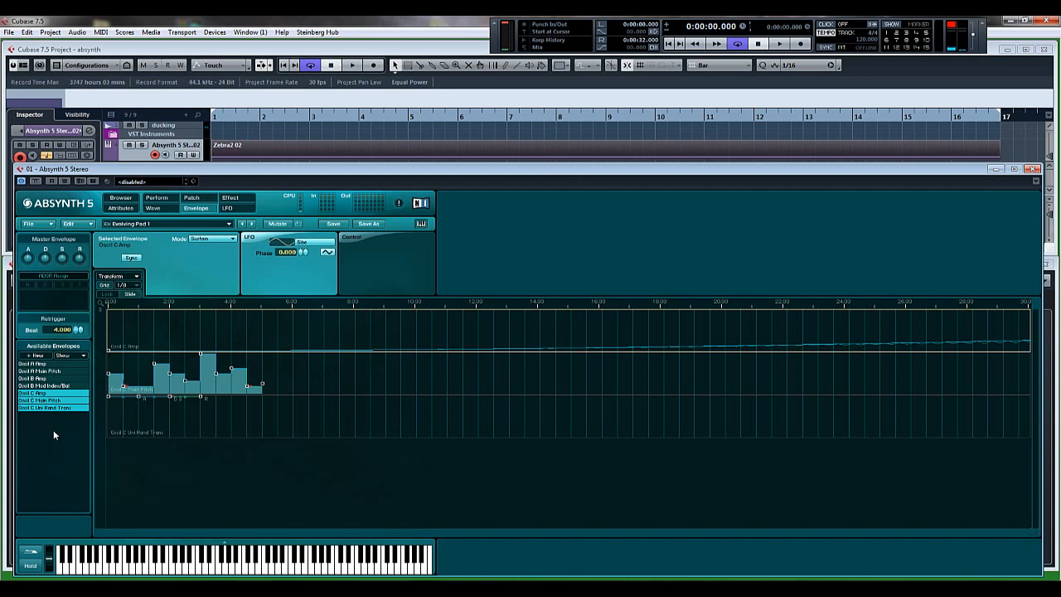
# Step: Create a new Filter C2 Freq envelope from the Sine LFO template
pyautogui.click(36, 355)
pyautogui.click(38, 303)
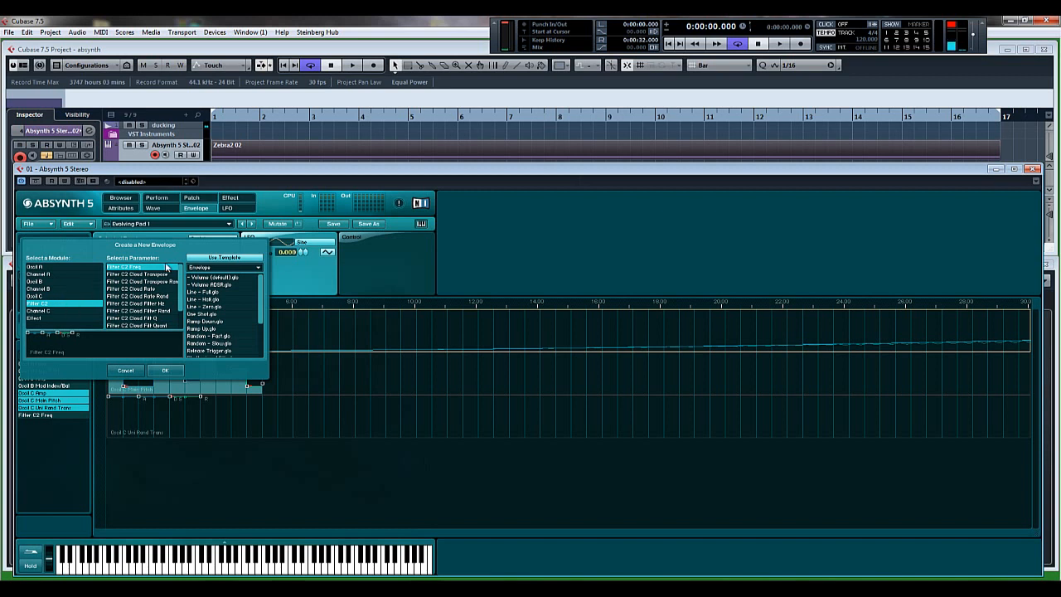
pyautogui.moveTo(257, 304); pyautogui.dragTo(257, 348)
pyautogui.click(210, 324)
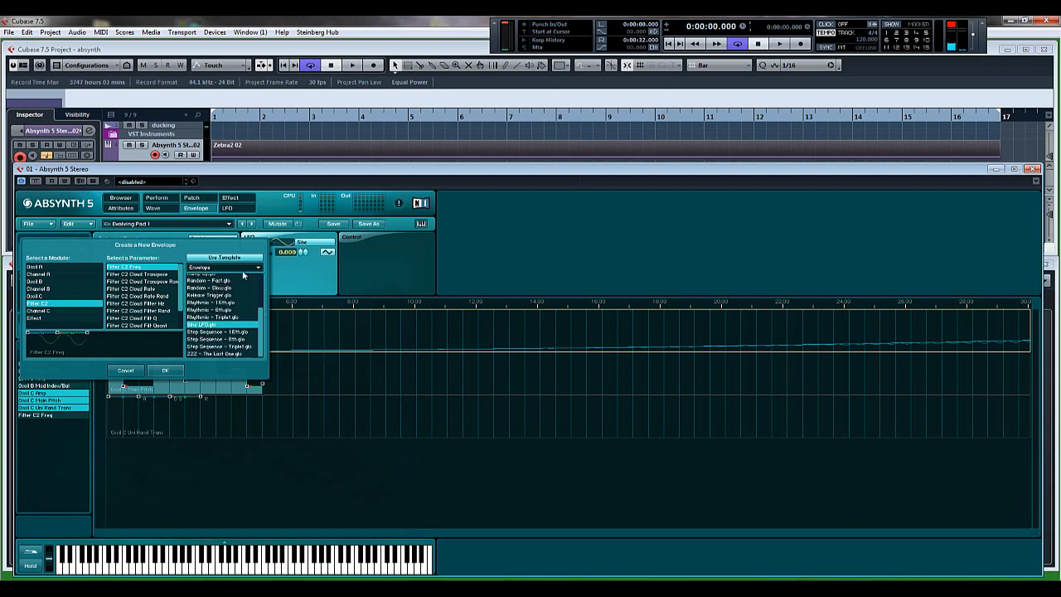
pyautogui.click(166, 370)
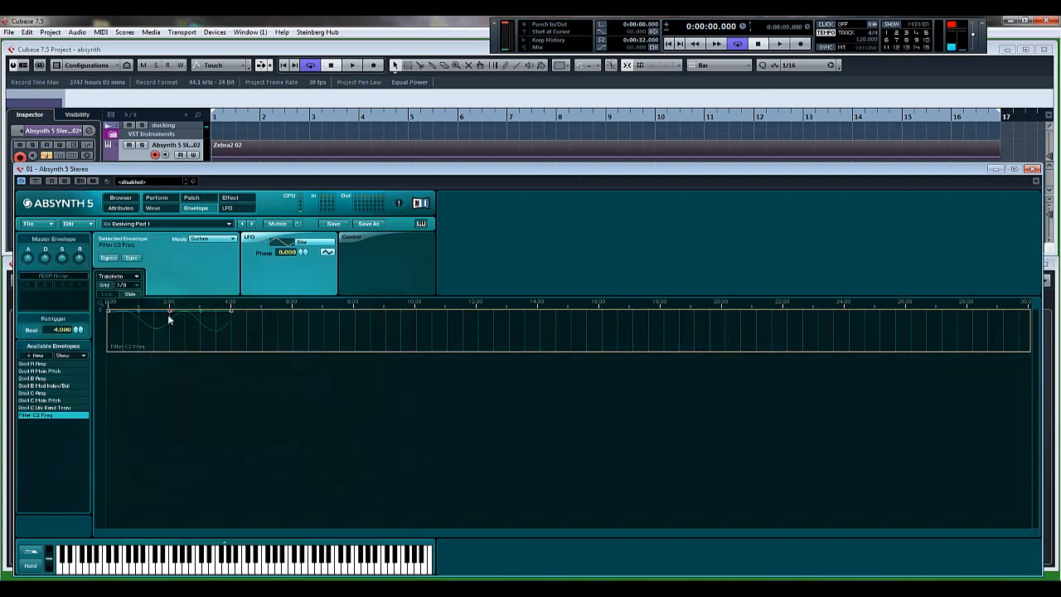
# Step: Set the Filter C2 Freq envelope to Loop mode and reshape its breakpoints into alternating dips to 20 Hz and high peaks
pyautogui.moveTo(169, 319); pyautogui.dragTo(166, 344)
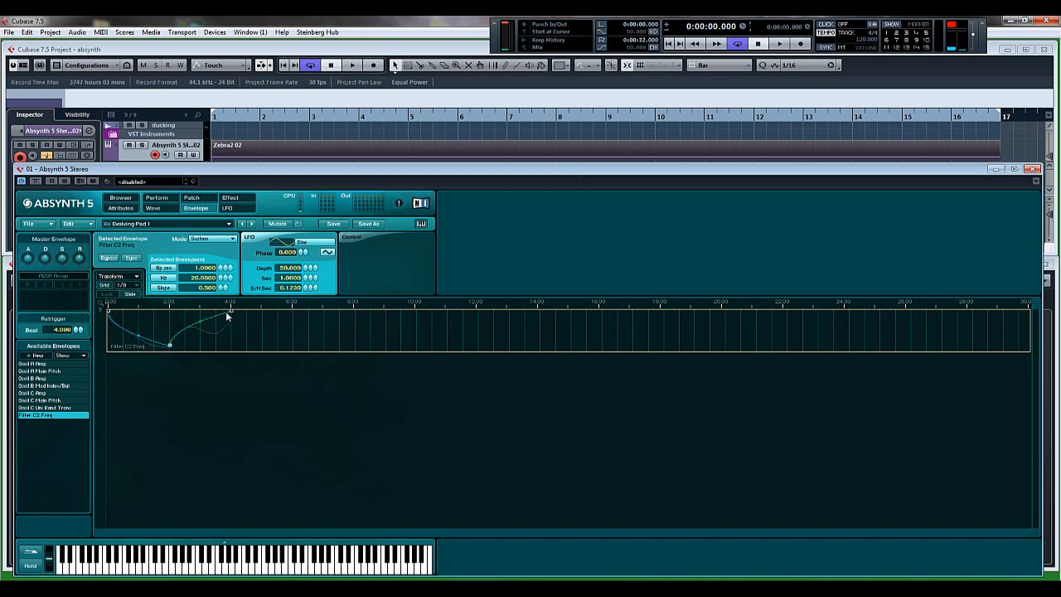
pyautogui.click(203, 239)
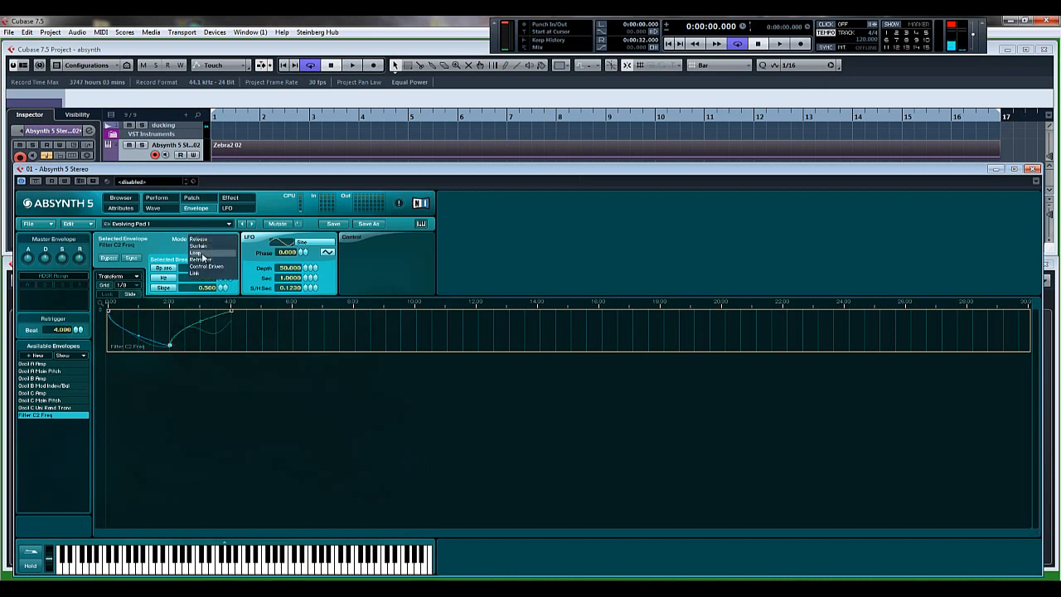
pyautogui.click(197, 253)
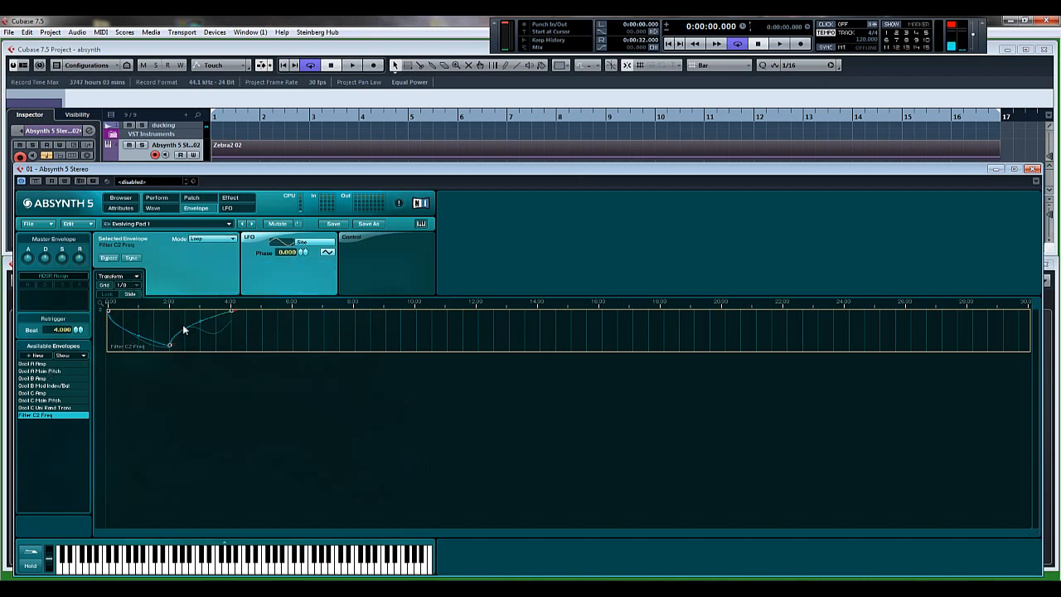
pyautogui.moveTo(124, 335); pyautogui.dragTo(200, 314)
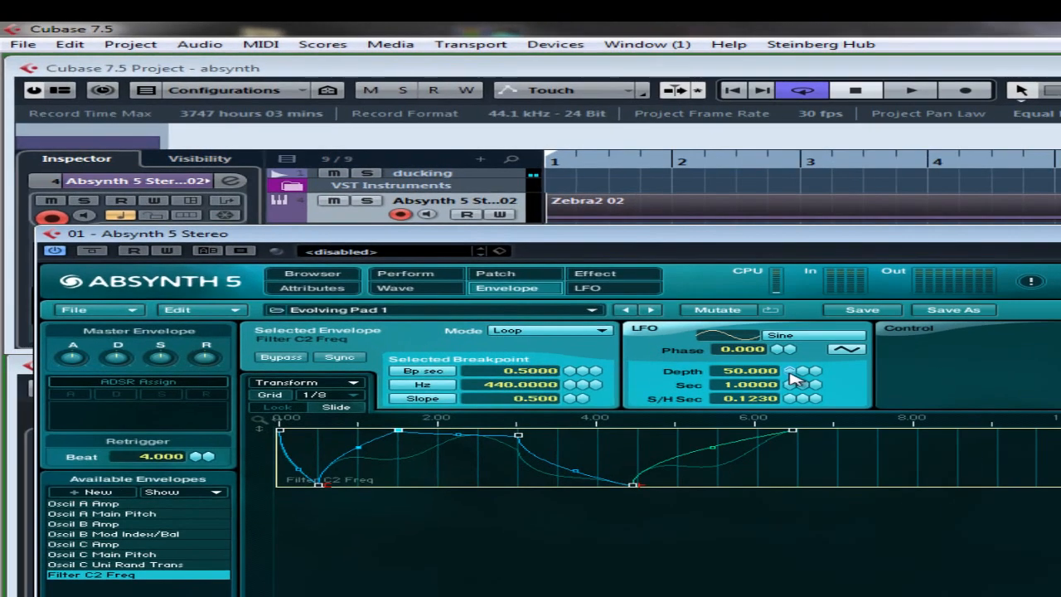
# Step: Raise the LFO Depth in the Filter C2 Freq envelope to 93 on the third breakpoint and 100 on the fourth
pyautogui.moveTo(794, 379); pyautogui.dragTo(802, 341)
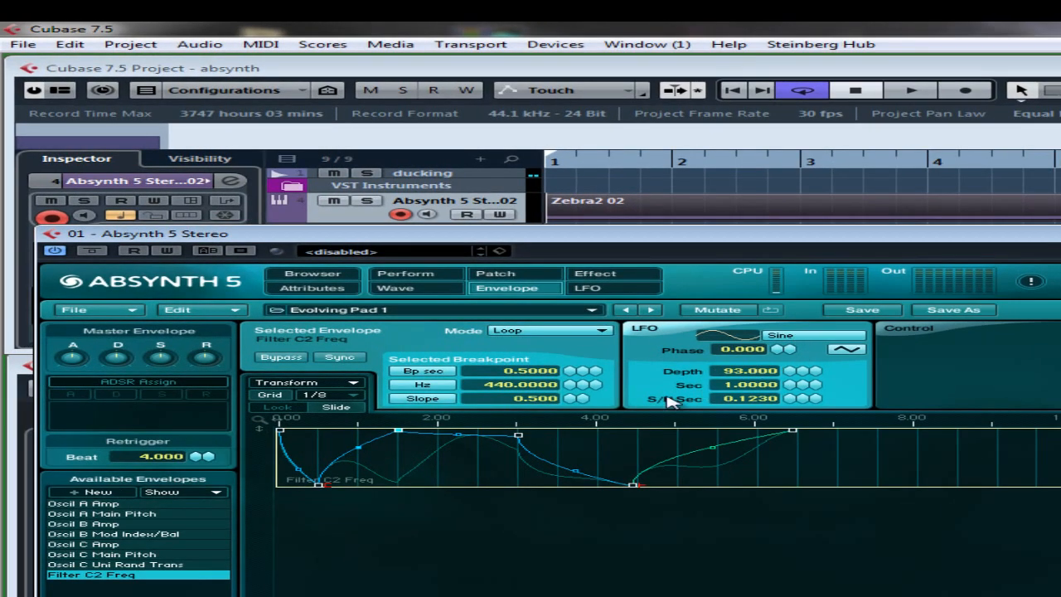
pyautogui.click(517, 435)
pyautogui.moveTo(789, 375); pyautogui.dragTo(779, 333)
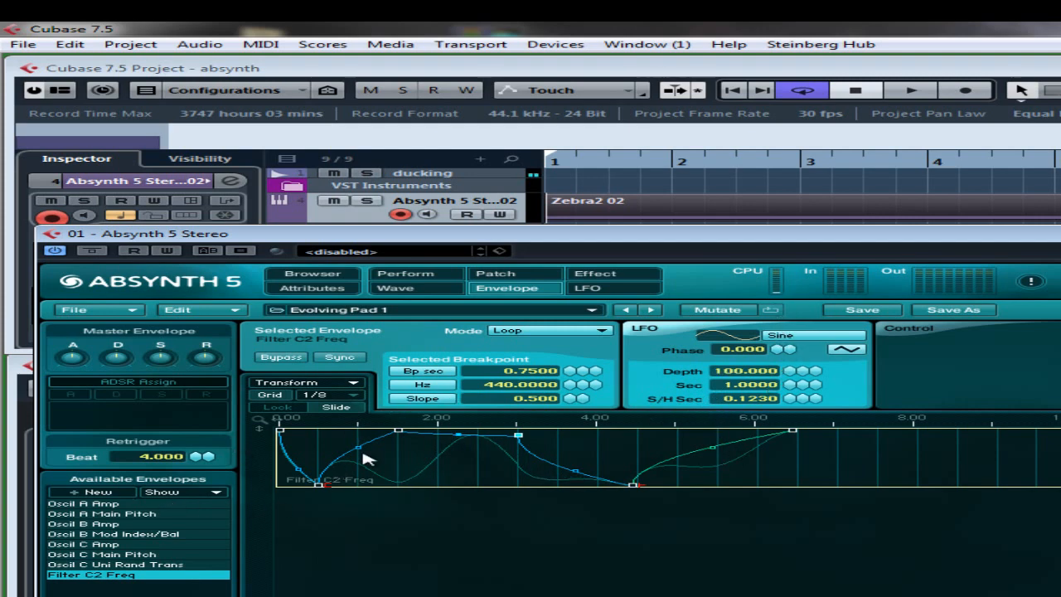
# Step: Isolate channel C in the patch by switching off the other oscillators, and start playback
pyautogui.click(520, 277)
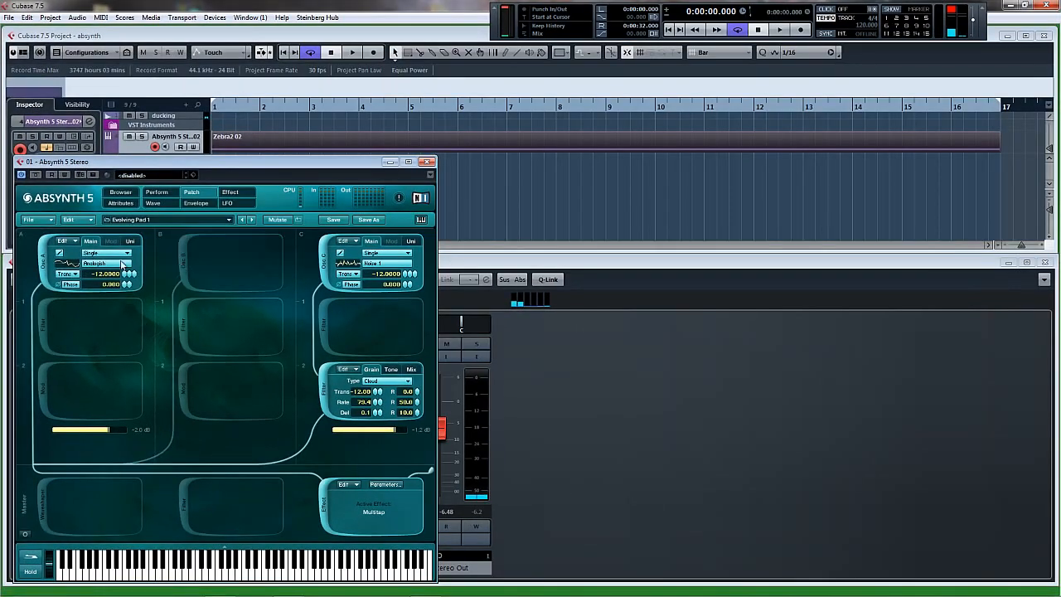
pyautogui.click(40, 264)
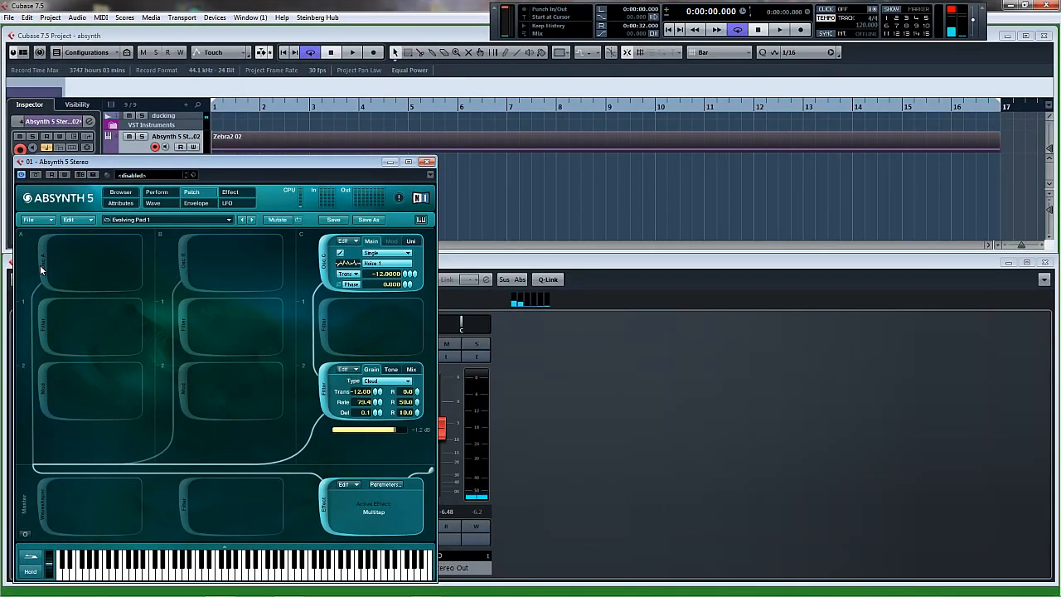
pyautogui.press('space')
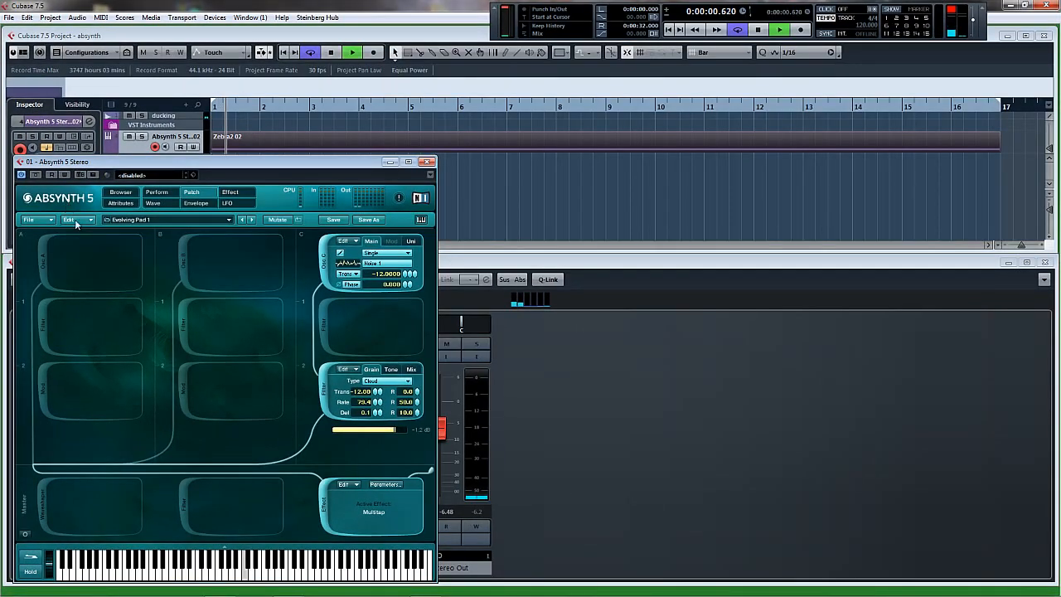
# Step: Move the second 20 Hz breakpoint of the Filter C2 Freq envelope earlier to about 4.00 on the time axis
pyautogui.click(197, 204)
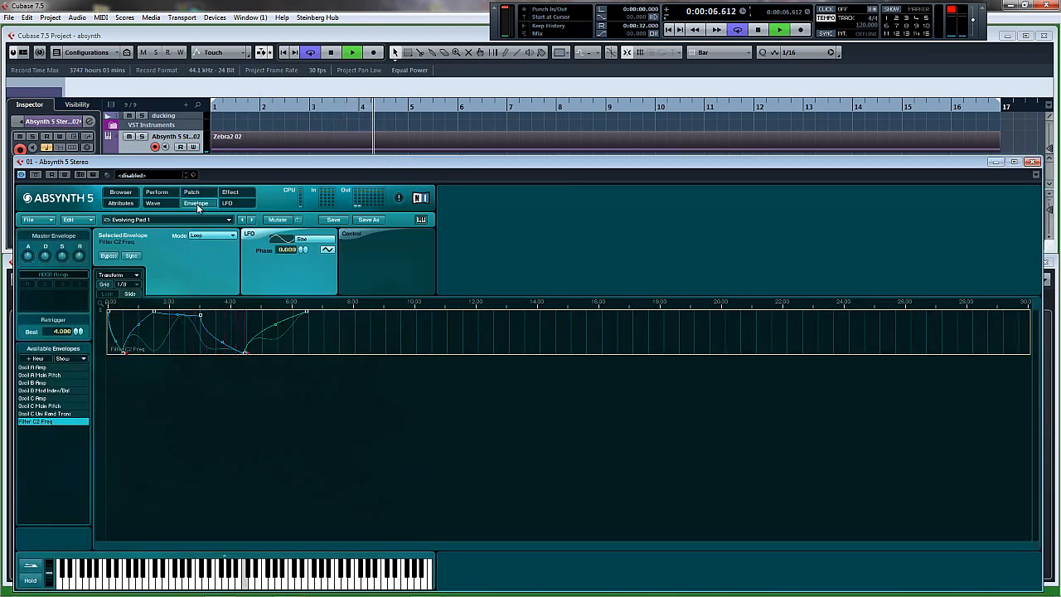
pyautogui.click(155, 315)
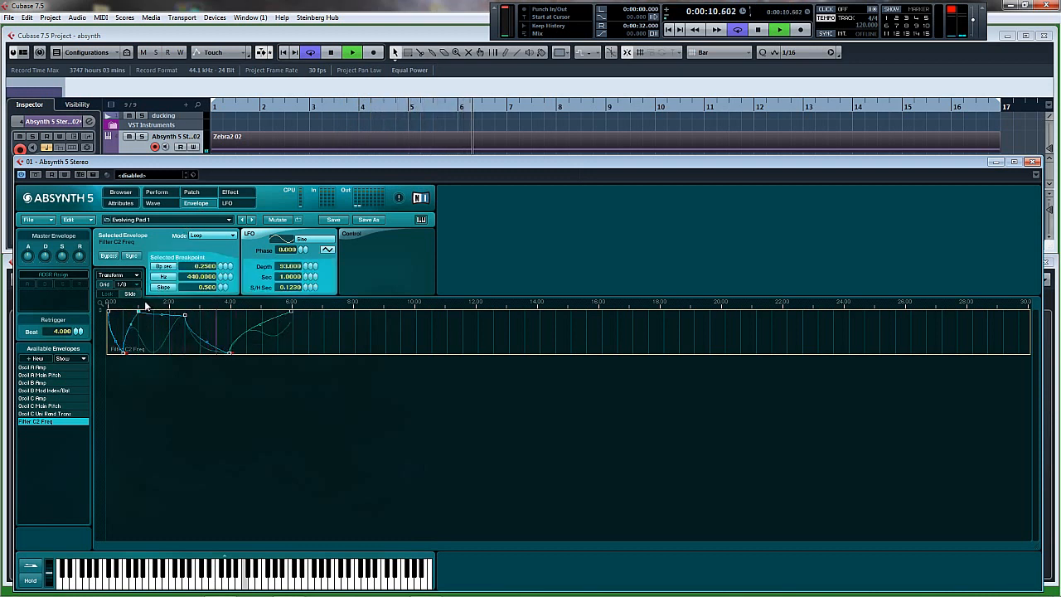
pyautogui.moveTo(245, 353); pyautogui.dragTo(234, 355)
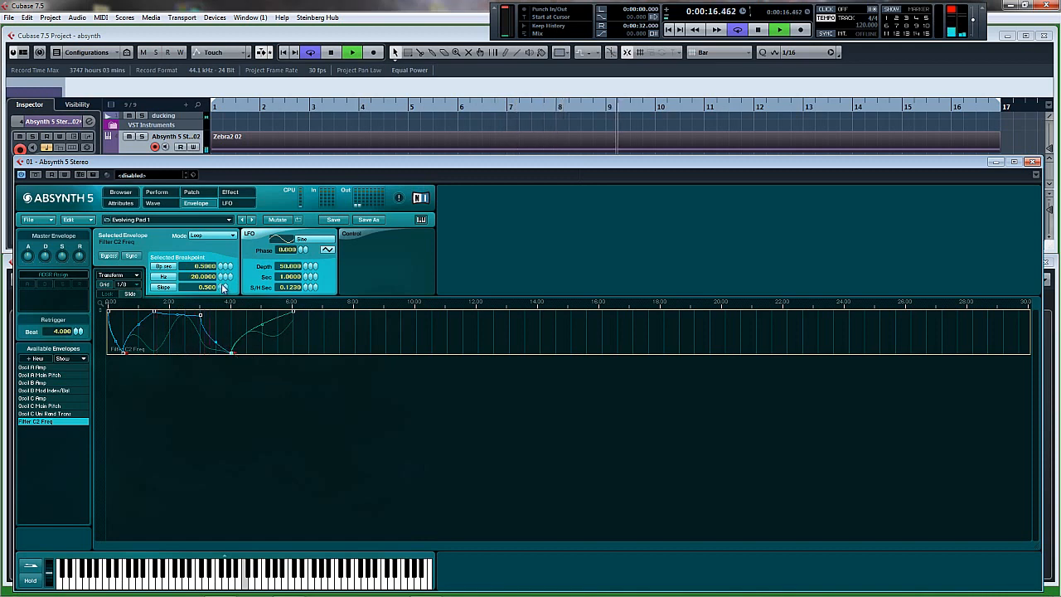
# Step: Turn on the tone filter of the channel C Cloud filter and stop playback
pyautogui.click(191, 192)
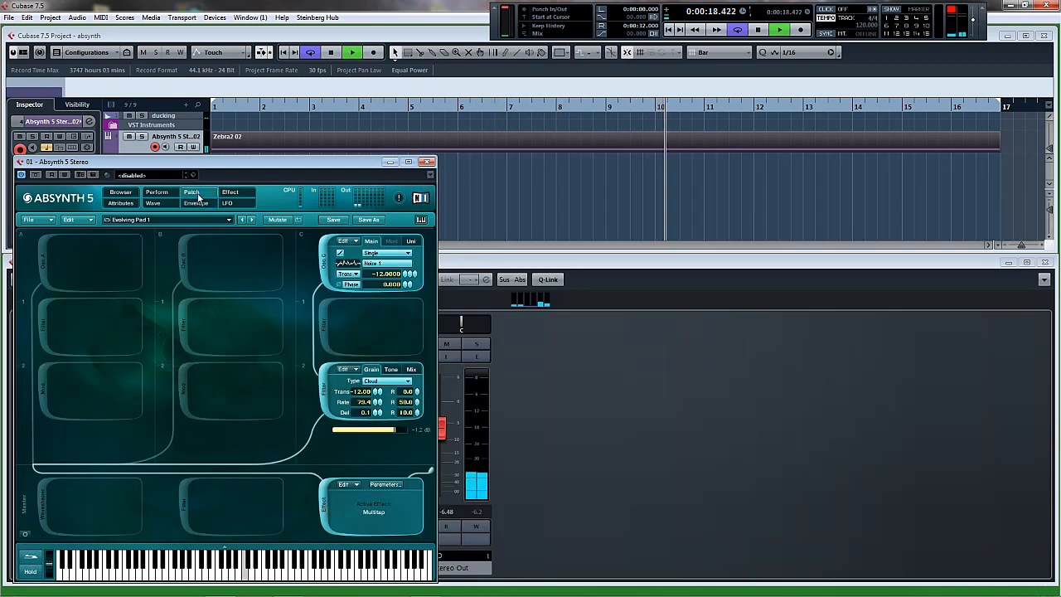
pyautogui.click(391, 370)
pyautogui.click(358, 381)
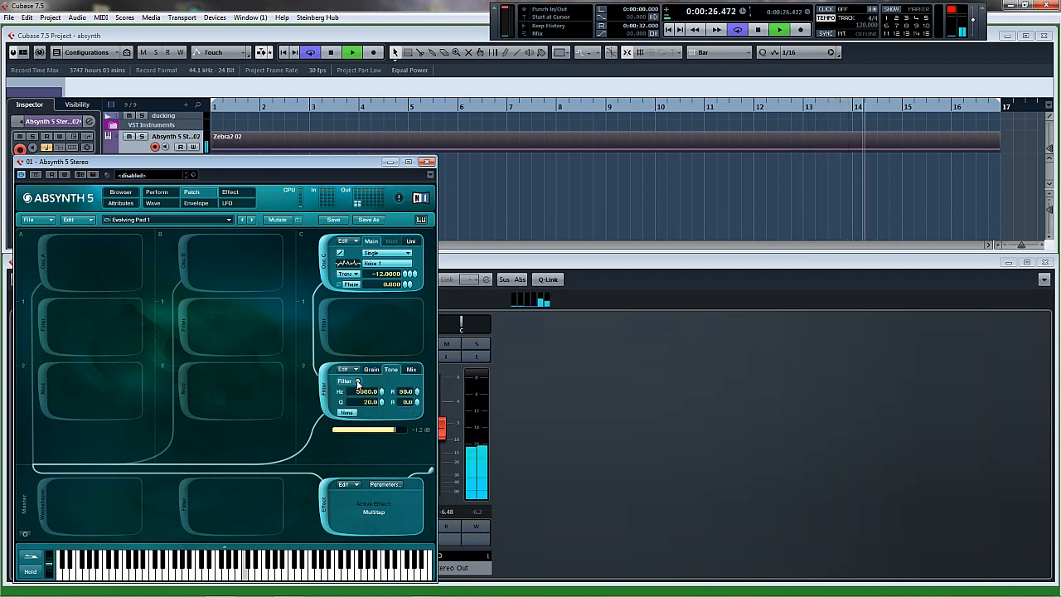
pyautogui.press('space')
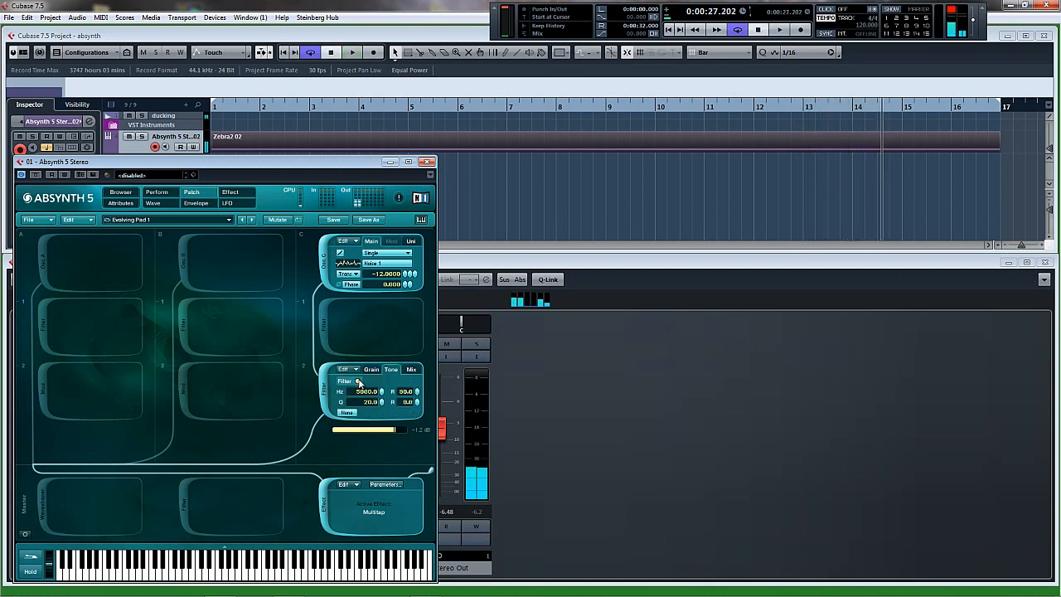
# Step: Review the available filter types for the channel C filter, leaving it on Cloud
pyautogui.click(372, 370)
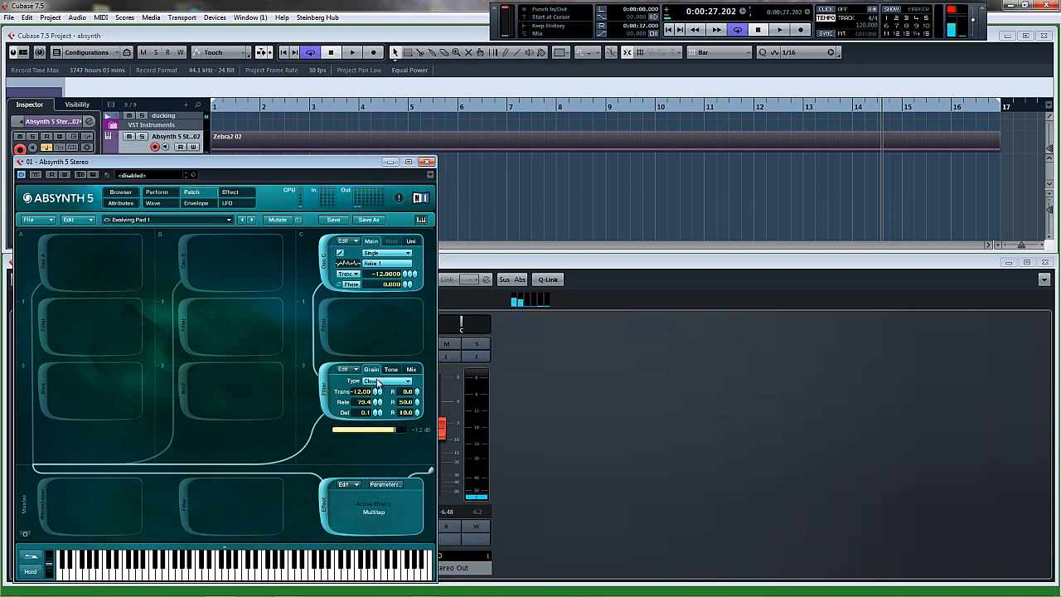
pyautogui.click(375, 384)
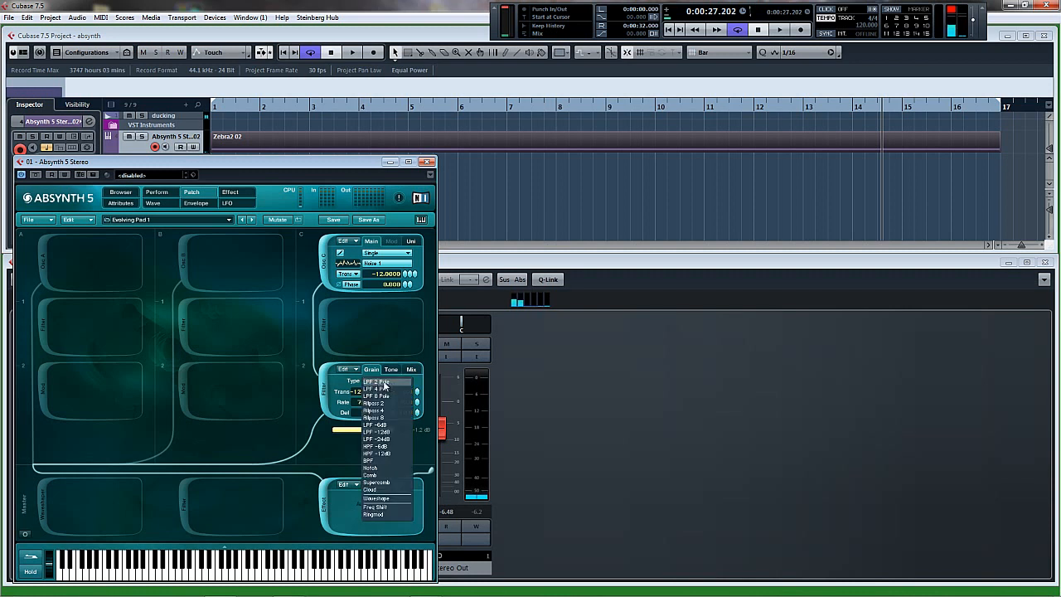
pyautogui.click(365, 383)
# Step: Set the channel C Cloud filter's tone frequency to 1324.4 Hz and show its Mix settings
pyautogui.click(391, 372)
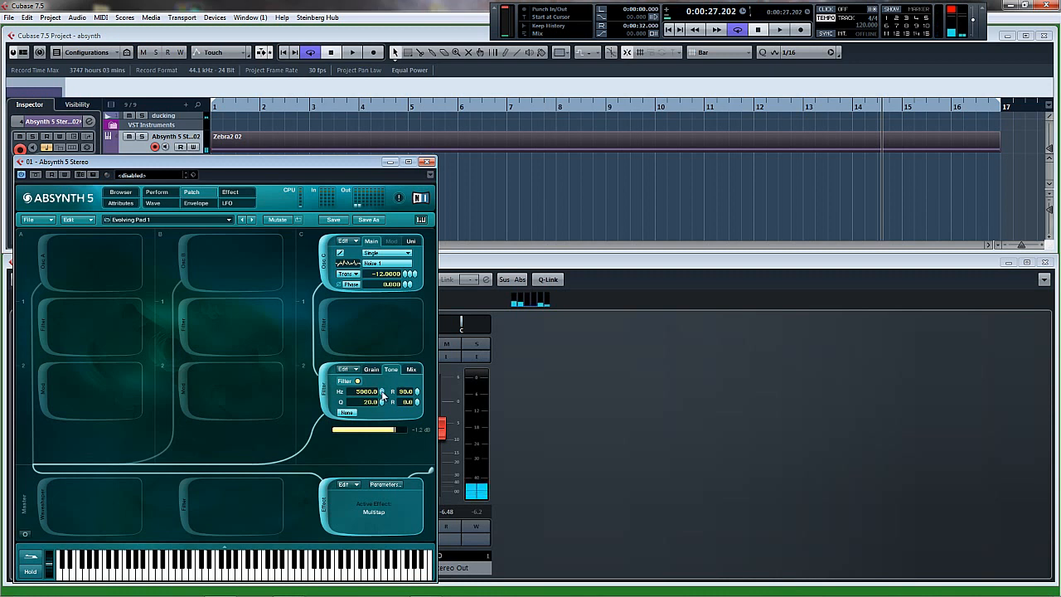
pyautogui.moveTo(382, 392); pyautogui.dragTo(382, 409)
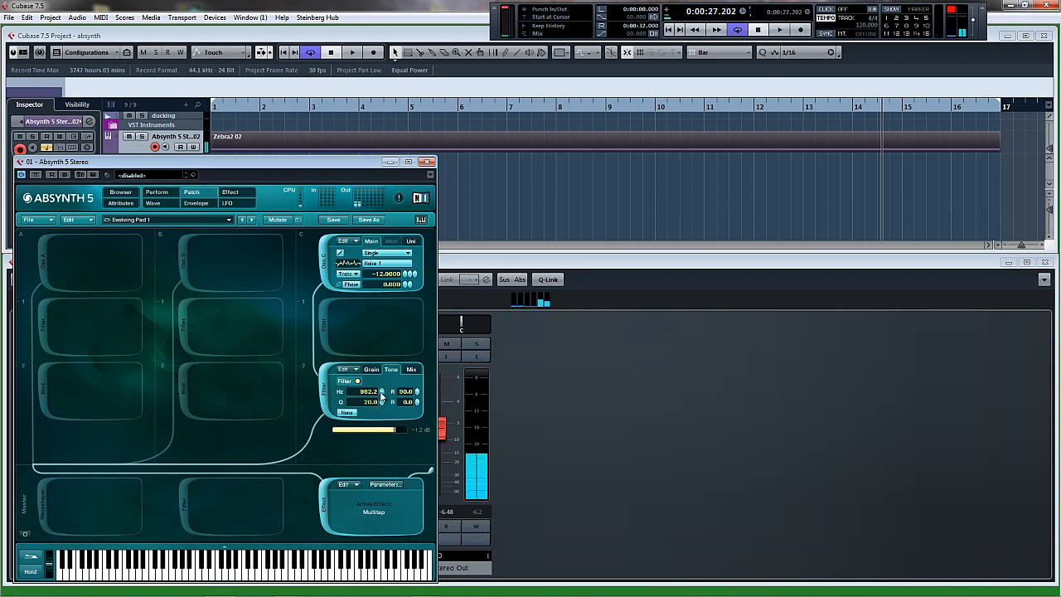
pyautogui.moveTo(383, 398); pyautogui.dragTo(382, 391)
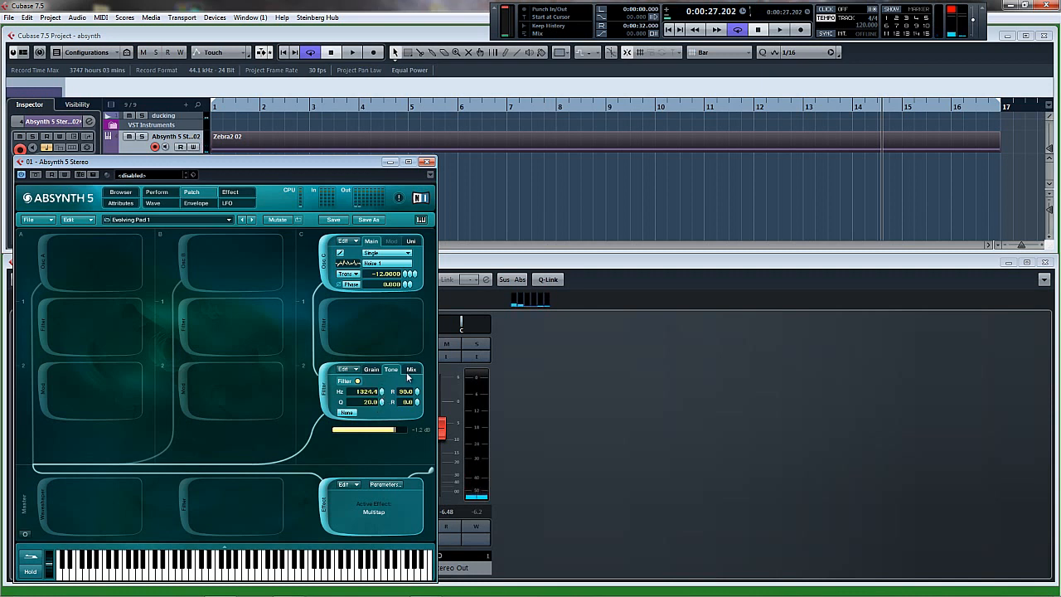
pyautogui.click(410, 369)
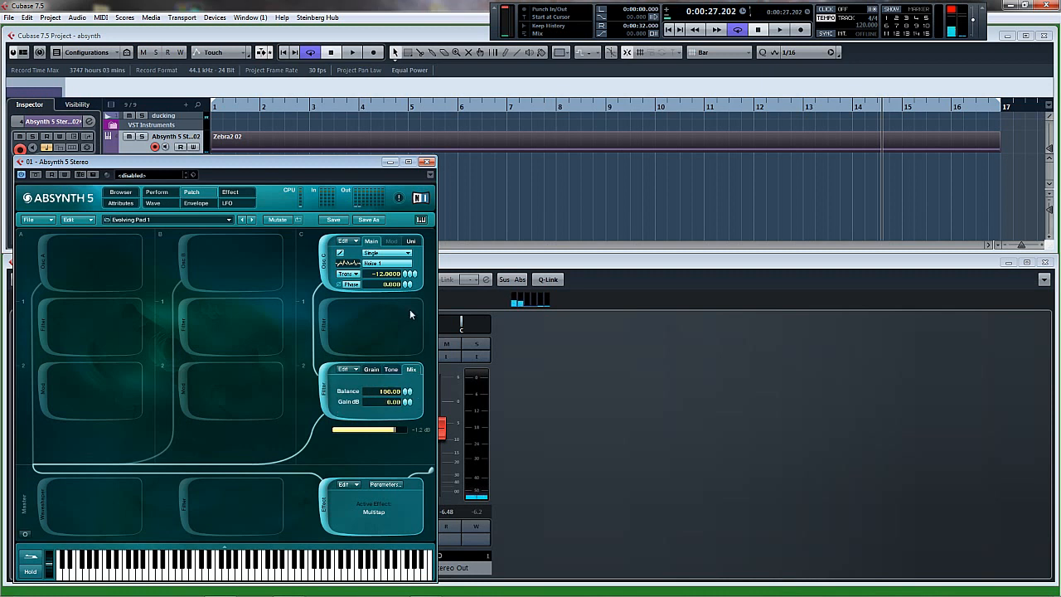
# Step: Switch Oscil B and Oscil A back on and return the playhead to the project start
pyautogui.click(185, 263)
pyautogui.click(42, 268)
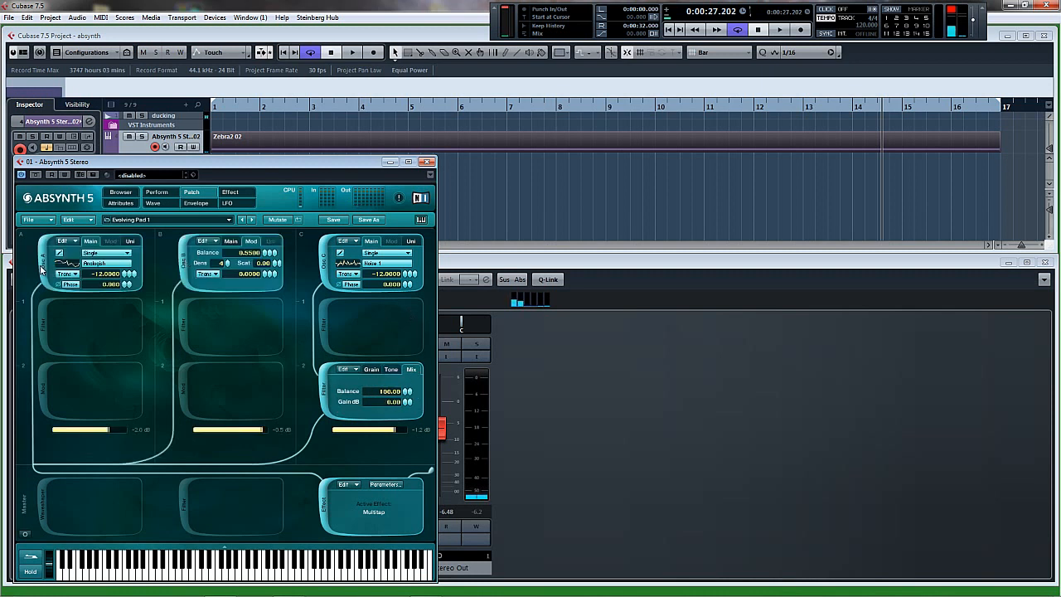
pyautogui.press('Home')
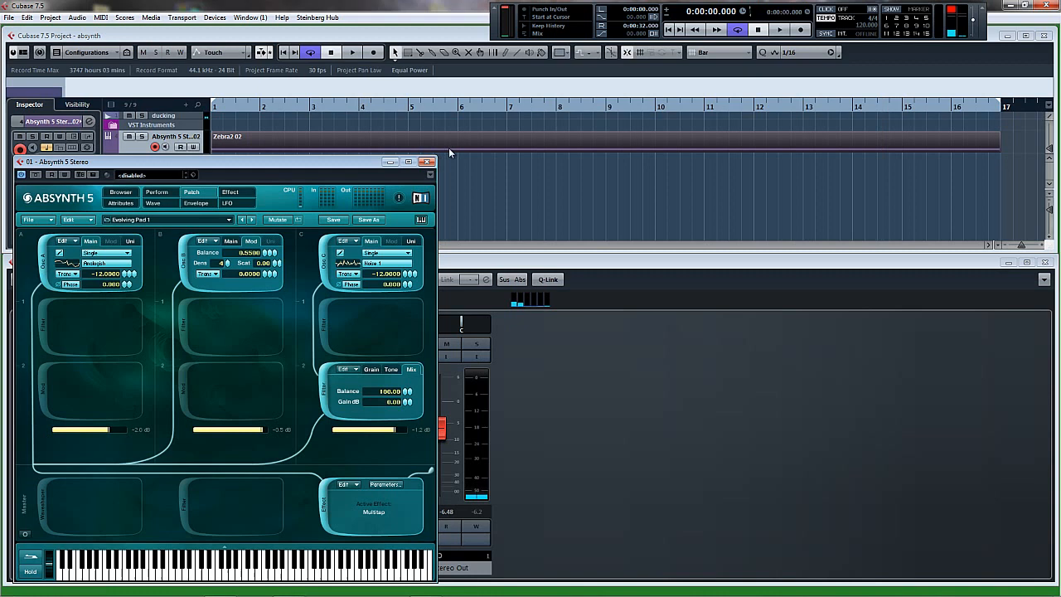
# Step: Play the full patch with cycle turned off, view the Filter C2 Freq envelope, and stop playback
pyautogui.click(738, 30)
pyautogui.press('space')
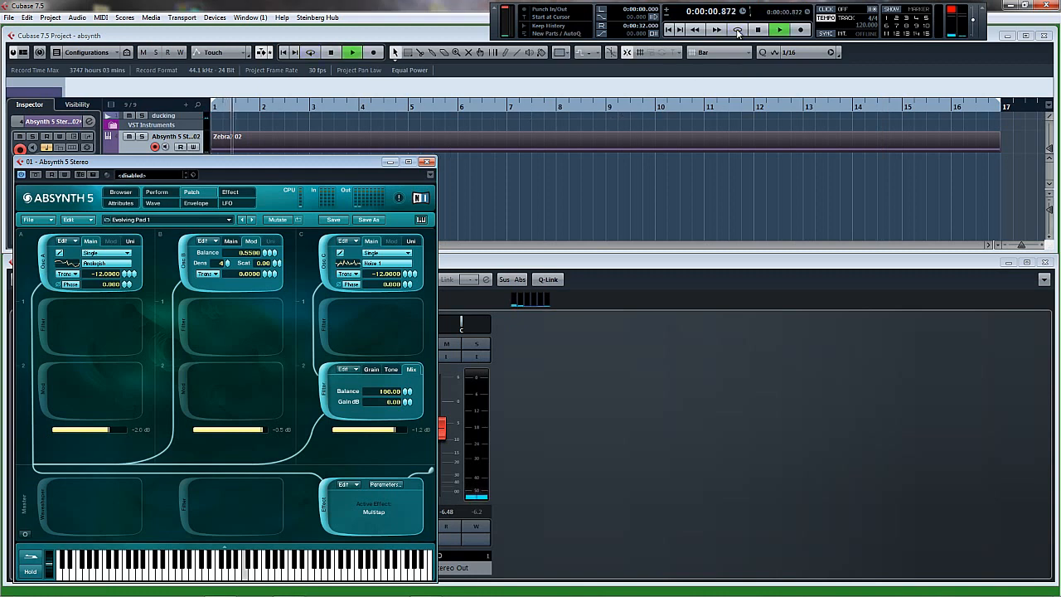
pyautogui.click(196, 203)
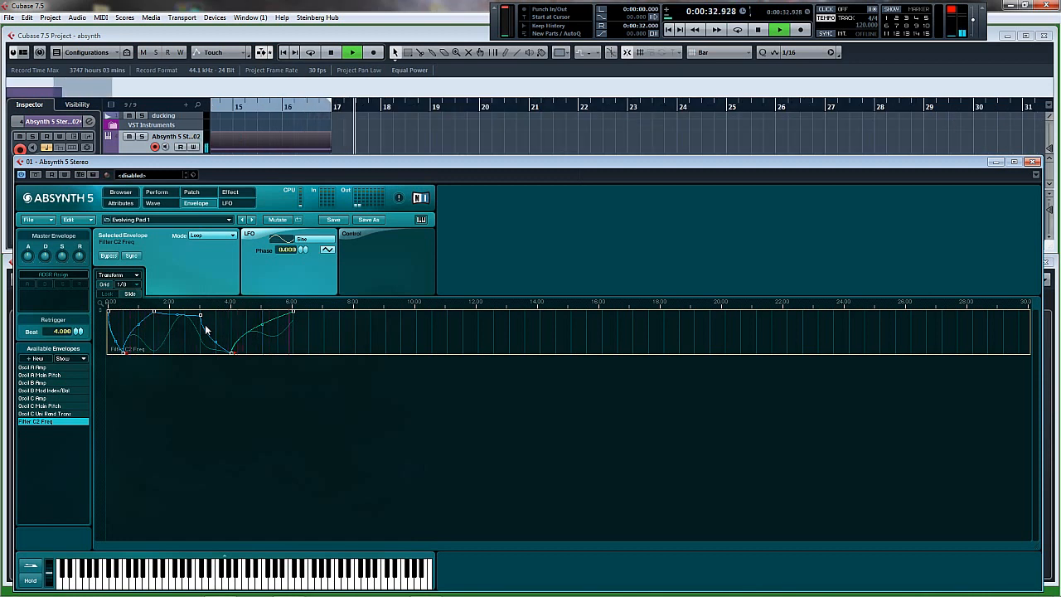
pyautogui.press('space')
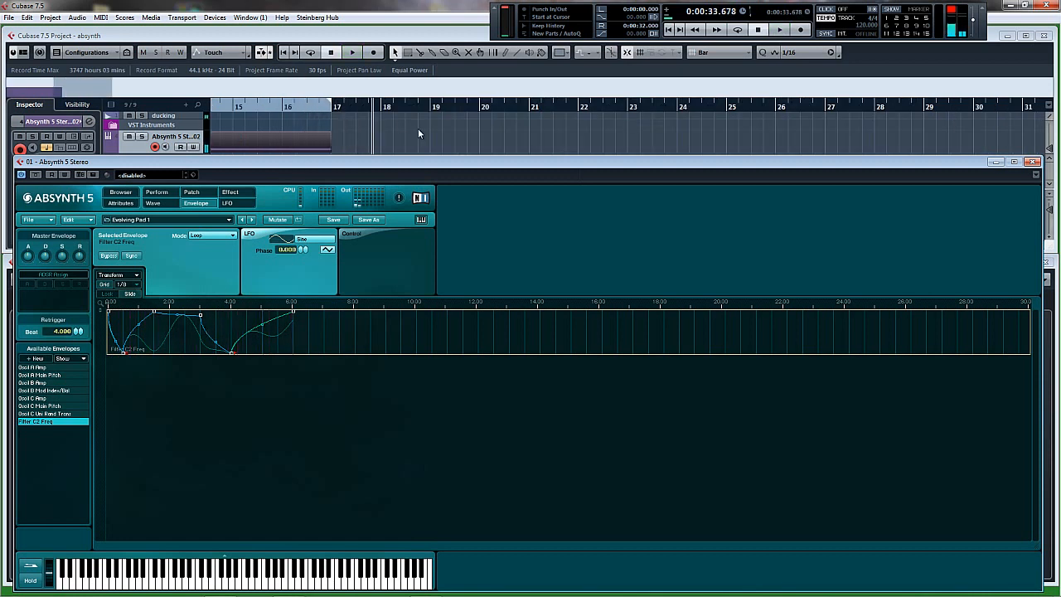
# Step: Return the playhead to the project start and display all available envelopes together, from Oscil A Amp through Filter C2 Freq, at full length
pyautogui.click(758, 30)
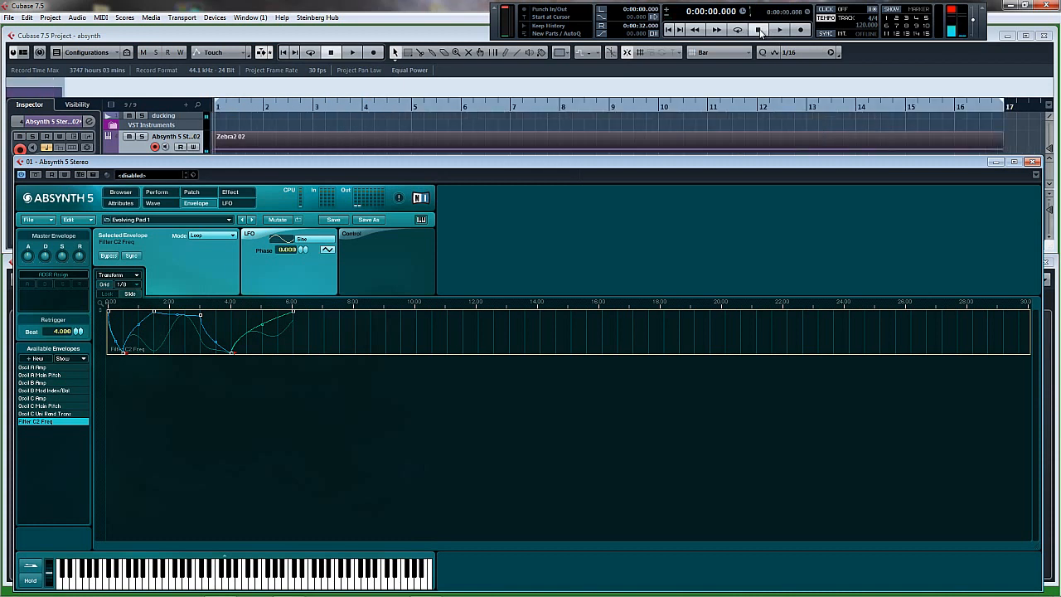
pyautogui.keyDown('shift'); pyautogui.click(67, 390); pyautogui.keyUp('shift')
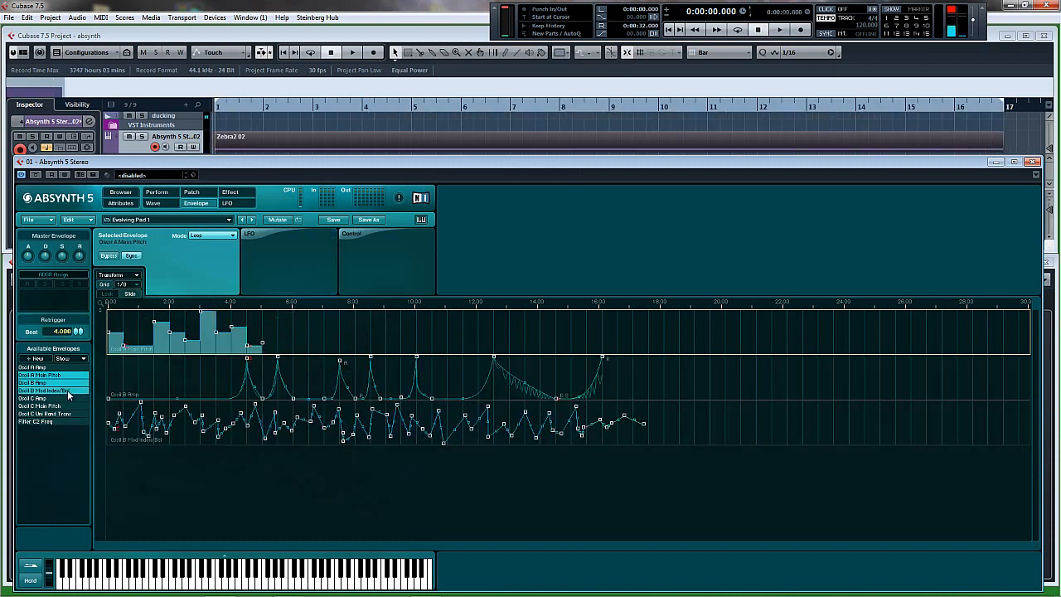
pyautogui.keyDown('shift'); pyautogui.click(64, 400); pyautogui.keyUp('shift')
pyautogui.keyDown('shift'); pyautogui.click(61, 407); pyautogui.keyUp('shift')
pyautogui.keyDown('shift'); pyautogui.click(63, 413); pyautogui.keyUp('shift')
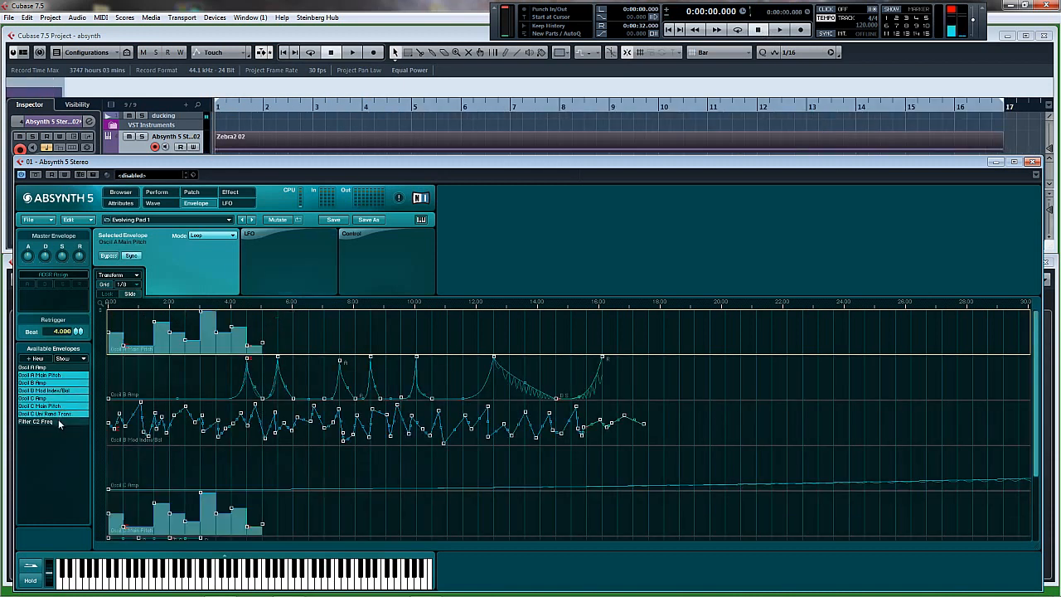
pyautogui.keyDown('shift'); pyautogui.click(57, 420); pyautogui.keyUp('shift')
pyautogui.moveTo(139, 304); pyautogui.dragTo(147, 238)
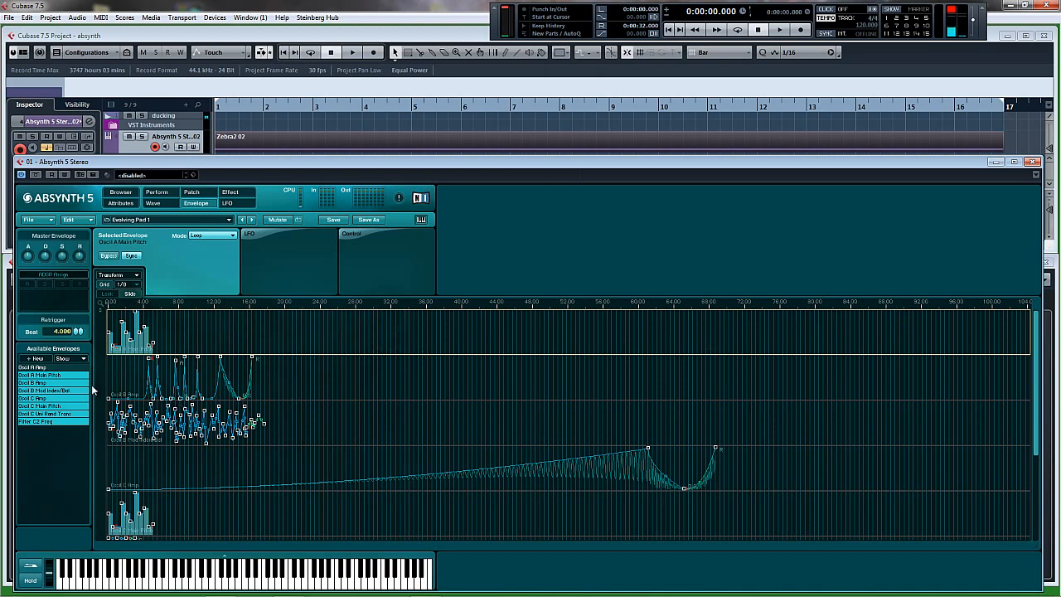
pyautogui.moveTo(103, 378)
pyautogui.mouseDown()
pyautogui.moveTo(101, 331)
pyautogui.moveTo(101, 369)
pyautogui.mouseUp()
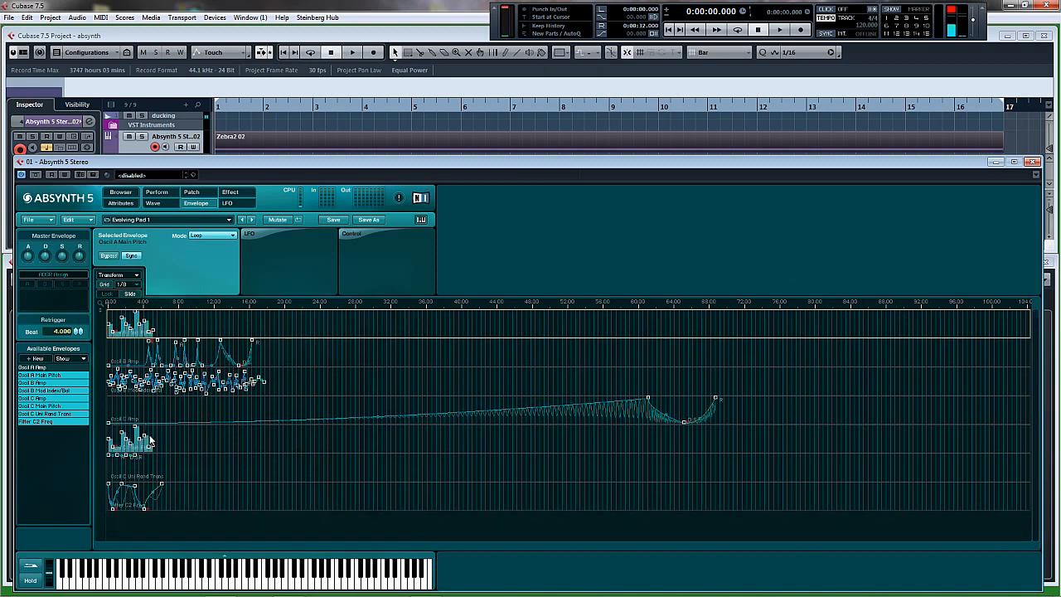
pyautogui.click(50, 367)
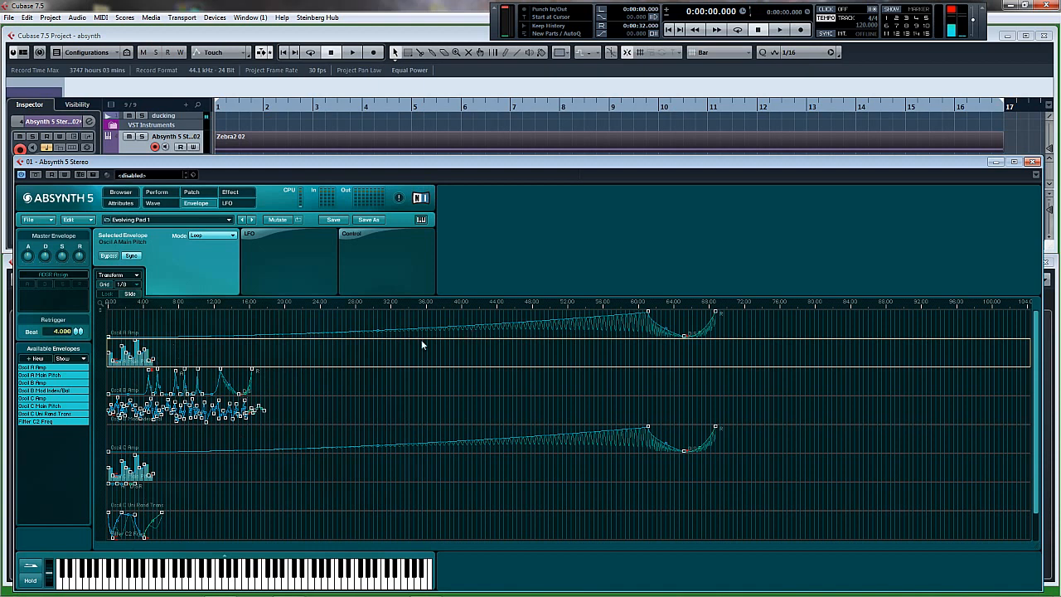
# Step: Review the Multitap effect settings and the Effect module parameters available for a new envelope, without creating one
pyautogui.click(232, 193)
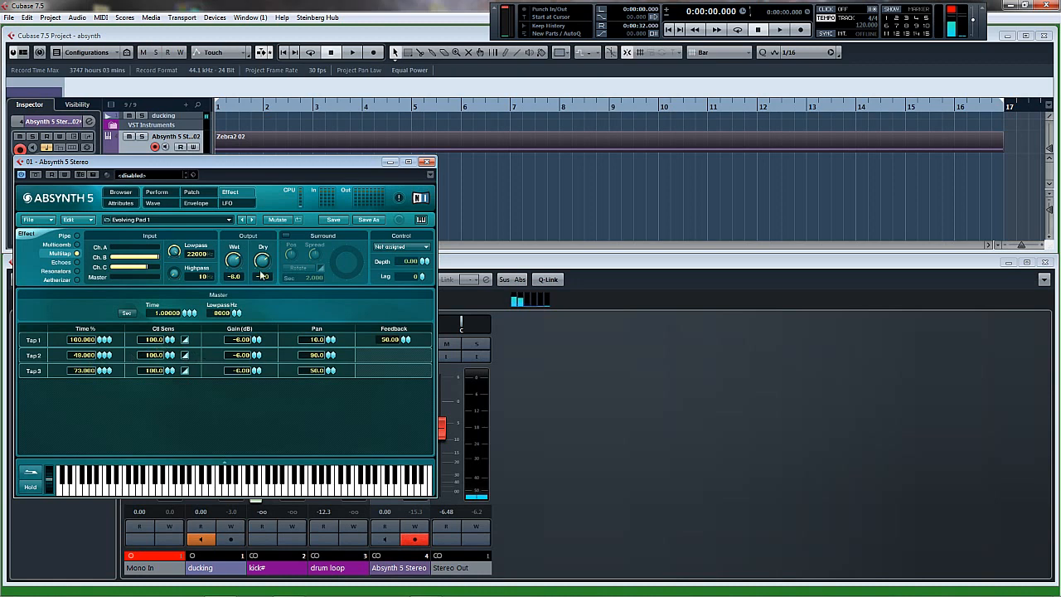
pyautogui.click(195, 202)
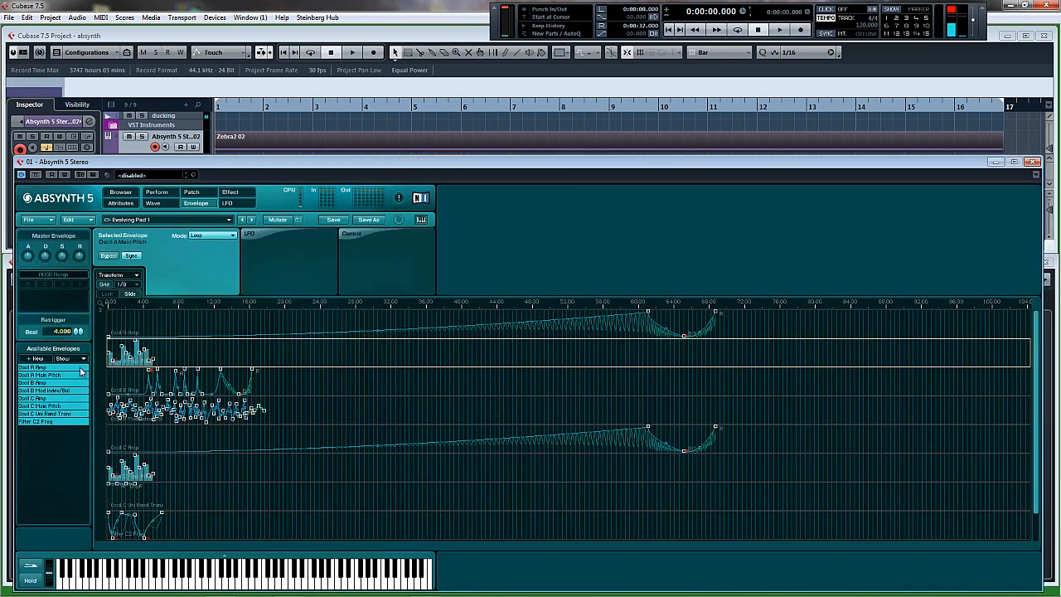
pyautogui.click(36, 360)
pyautogui.click(58, 319)
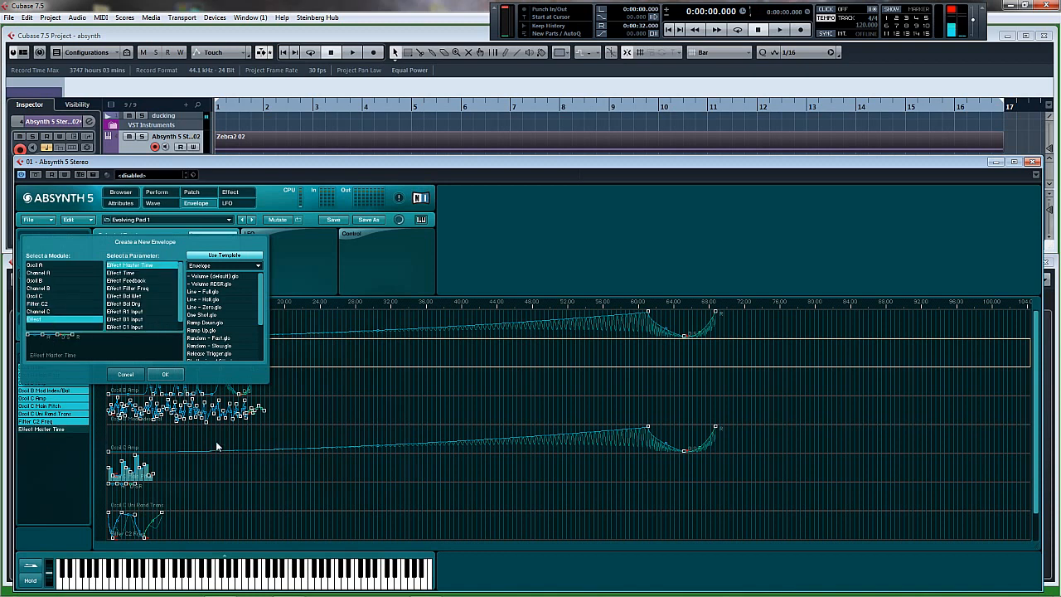
pyautogui.click(125, 374)
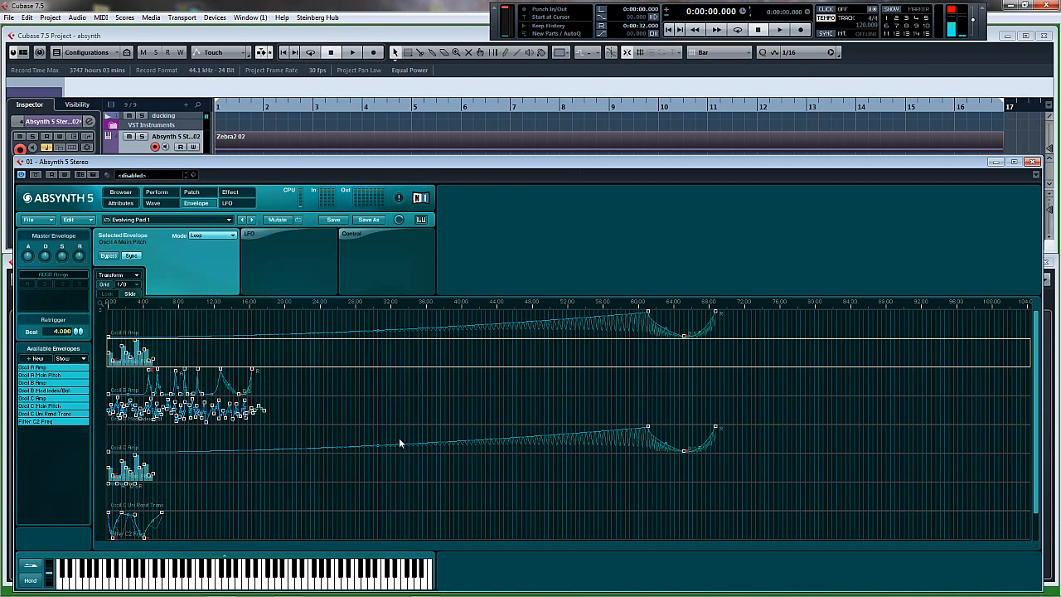